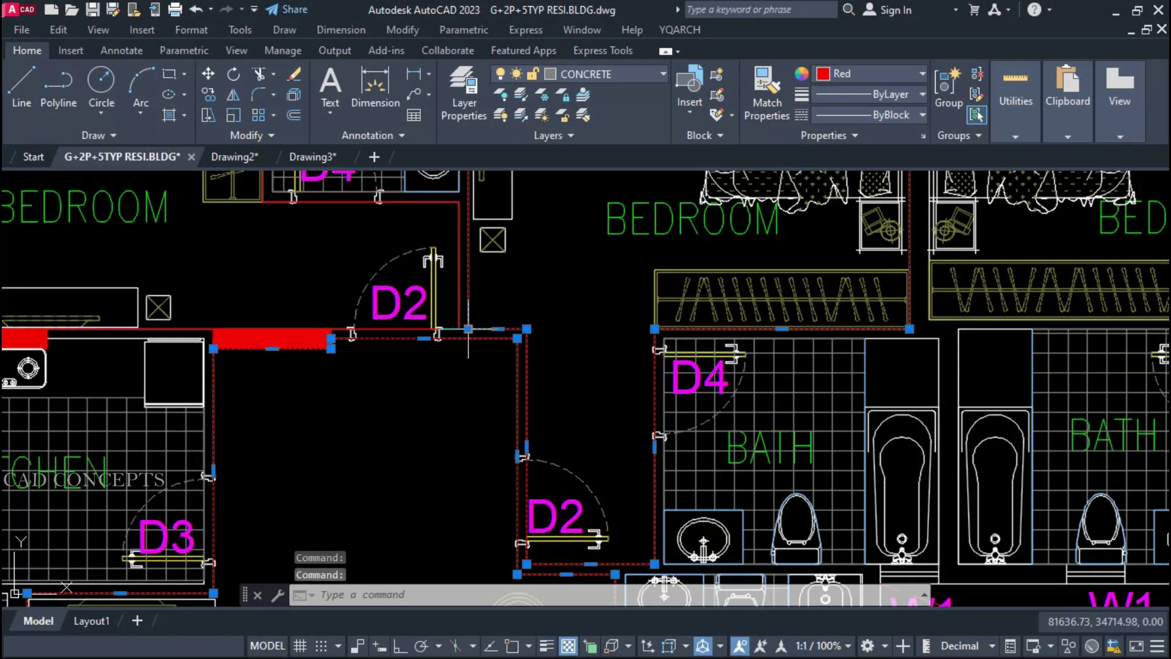
Zoom in on the floor plan and clear the current selection.
scroll(468, 341, down, 3)
scroll(365, 365, down, 2)
scroll(312, 413, up, 5)
key(Escape)
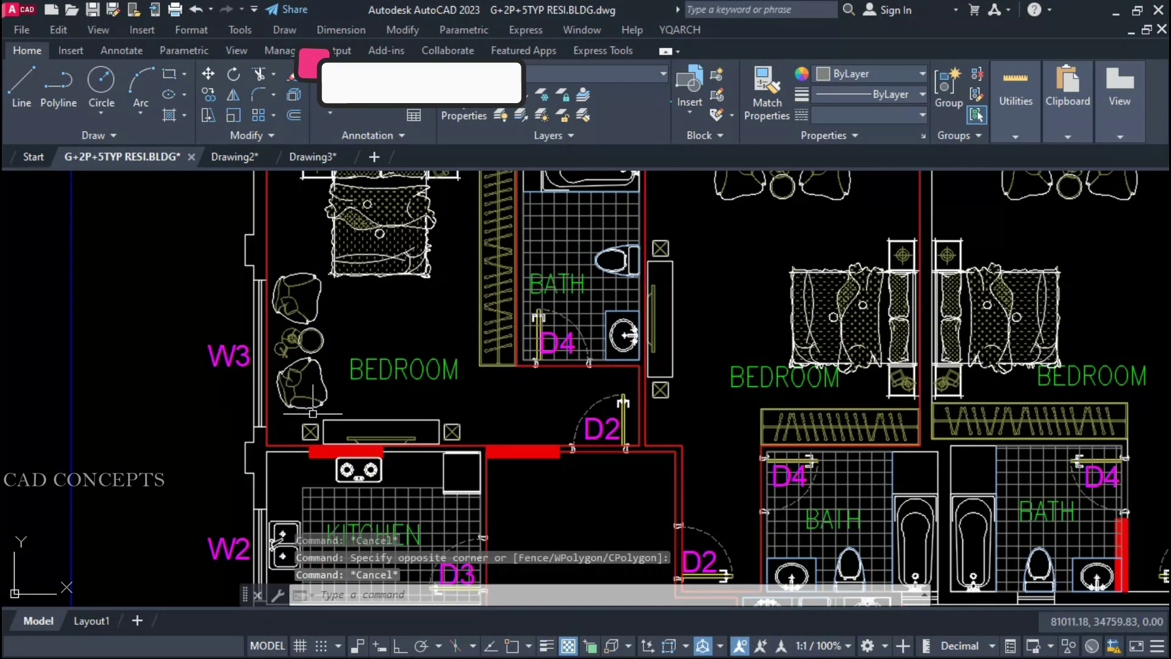
scroll(313, 414, down, 2)
scroll(412, 299, down, 3)
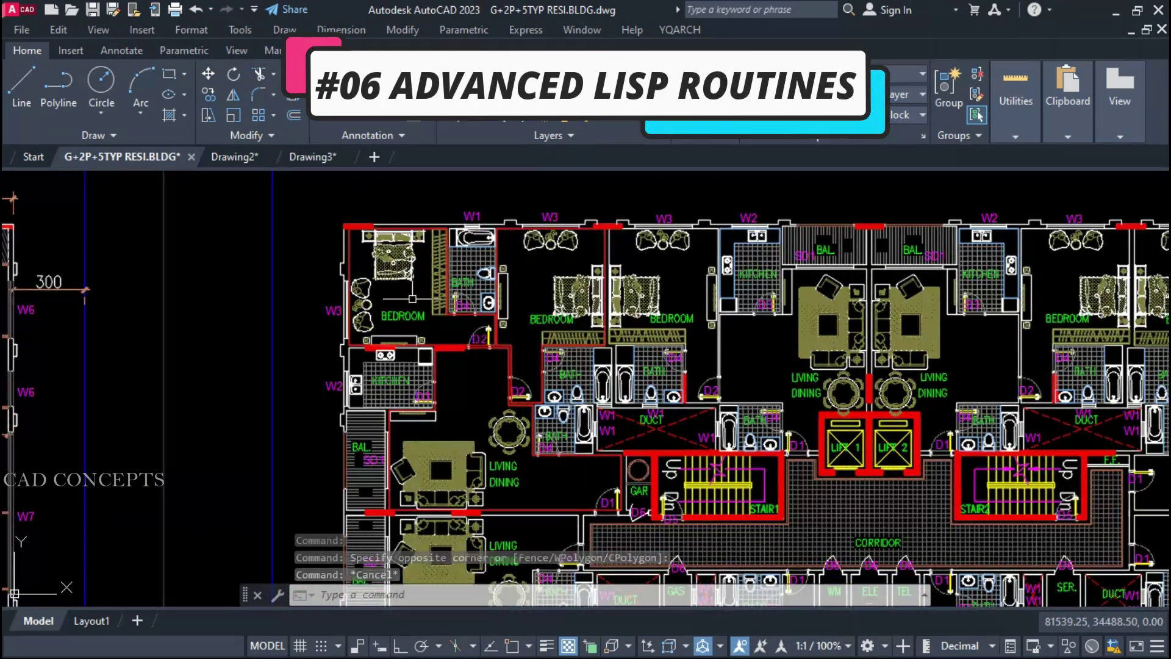
Run the erase-inside routine on a room outline.
text(ccd)
key(Return)
click(440, 536)
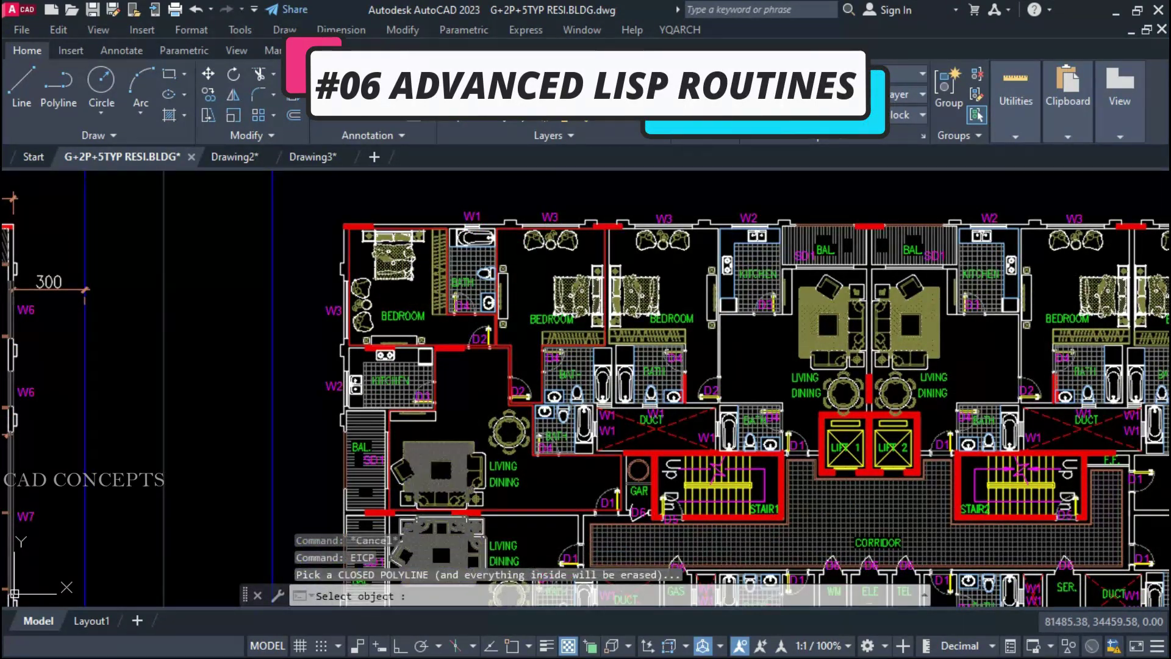
scroll(376, 245, up, 3)
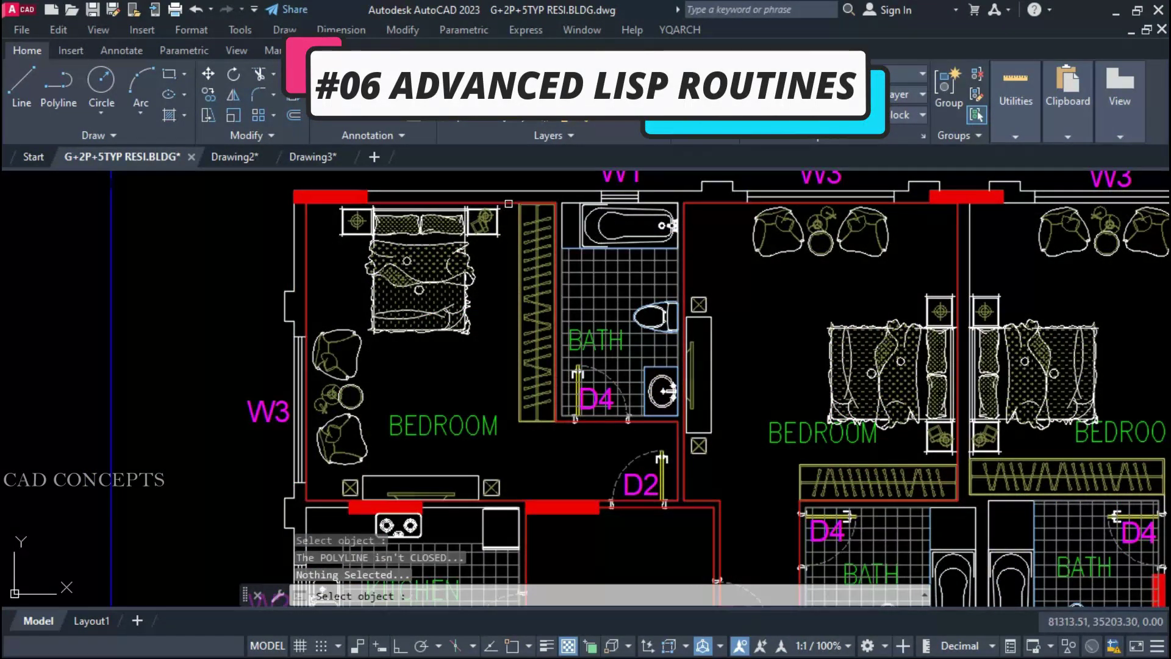
click(510, 204)
Erase the contents inside the bedroom's closed outline.
text(ccd)
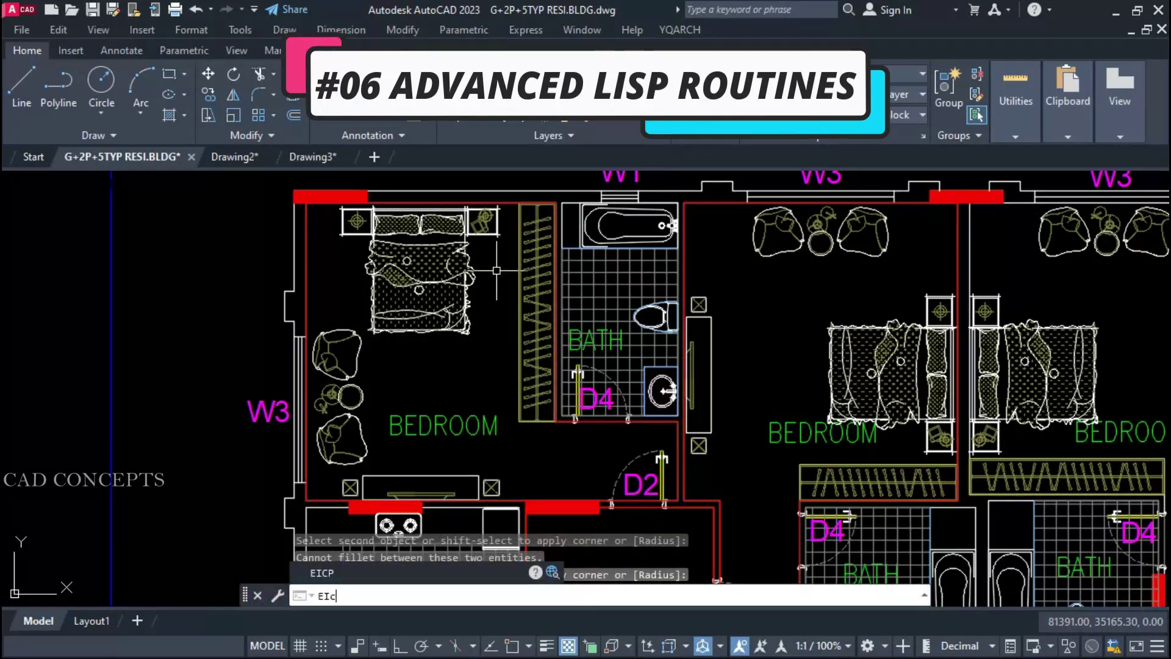
key(Return)
click(582, 499)
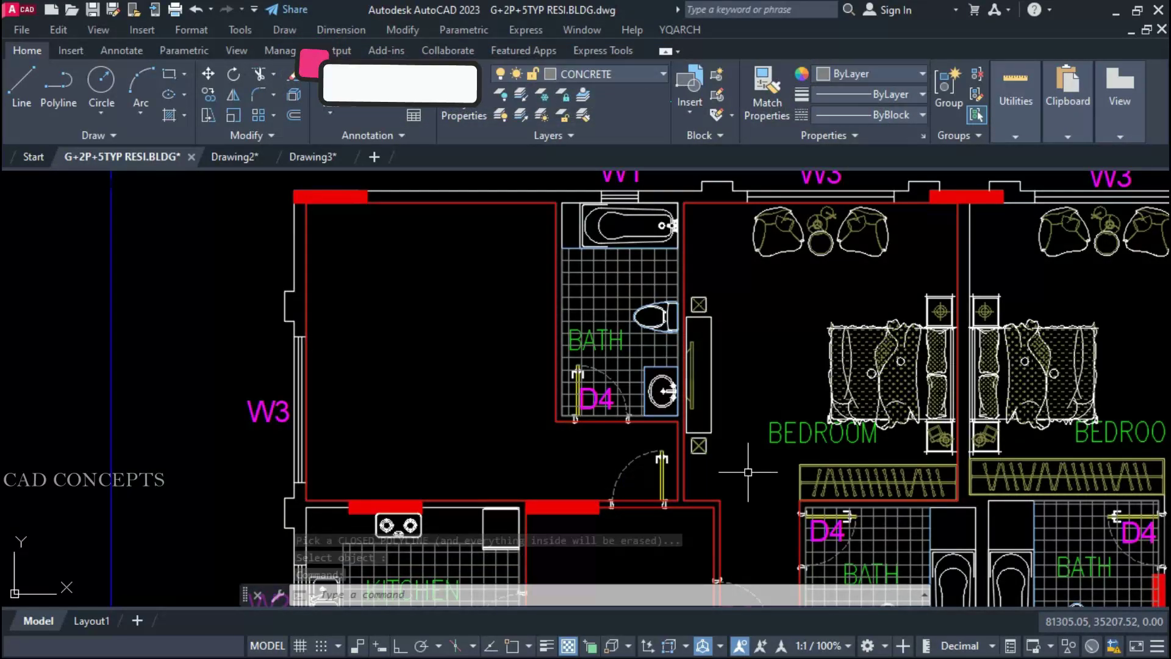
middle_drag(582, 480, 326, 471)
Erase everything inside the left bedroom's outline.
text(ccd)
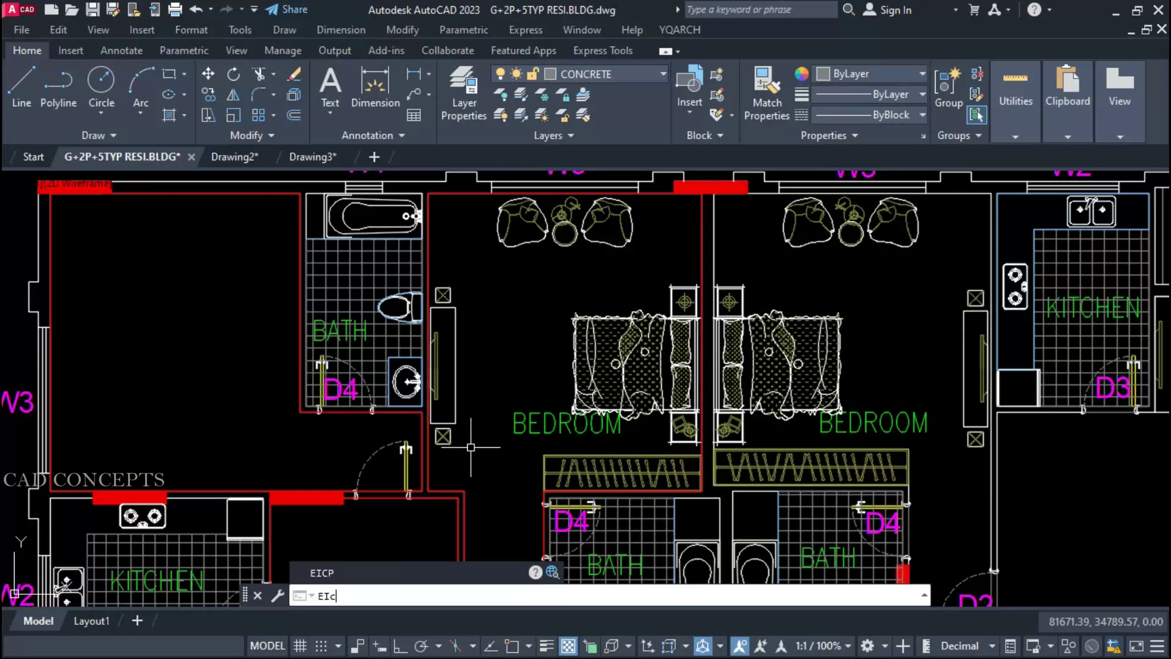
key(Return)
click(429, 448)
middle_drag(457, 265, 488, 296)
middle_drag(512, 427, 549, 208)
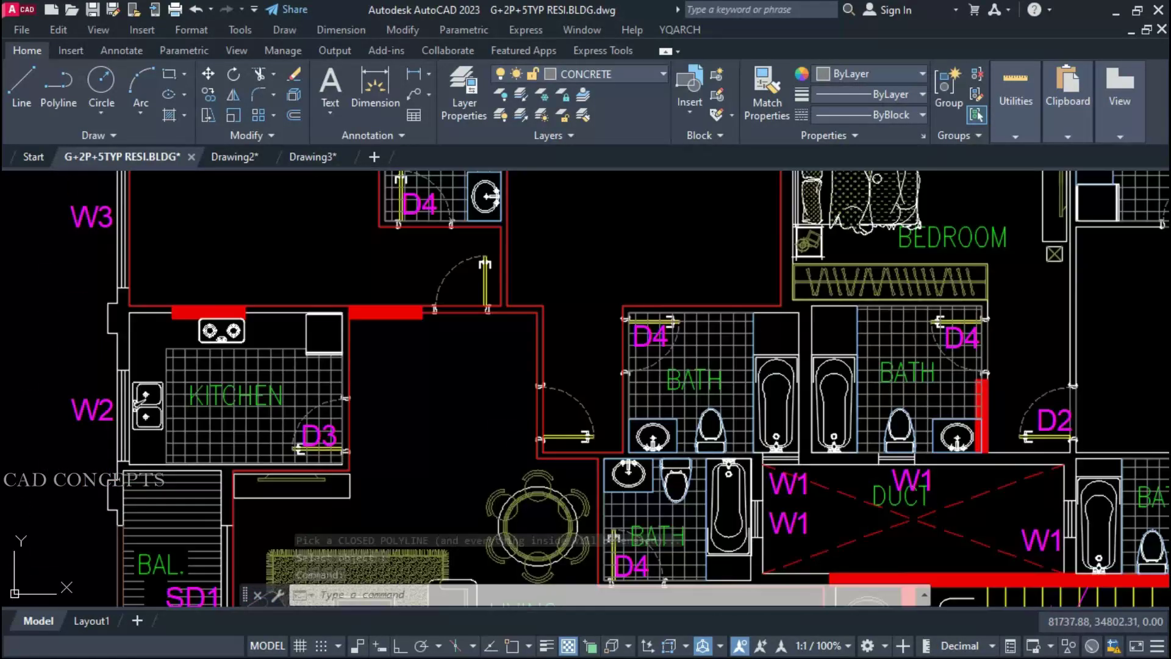
middle_drag(556, 453, 624, 296)
Show the whole apartment and undo two erasures to restore the bedroom furniture.
text(eicp)
key(Return)
key(Escape)
scroll(488, 403, down, 3)
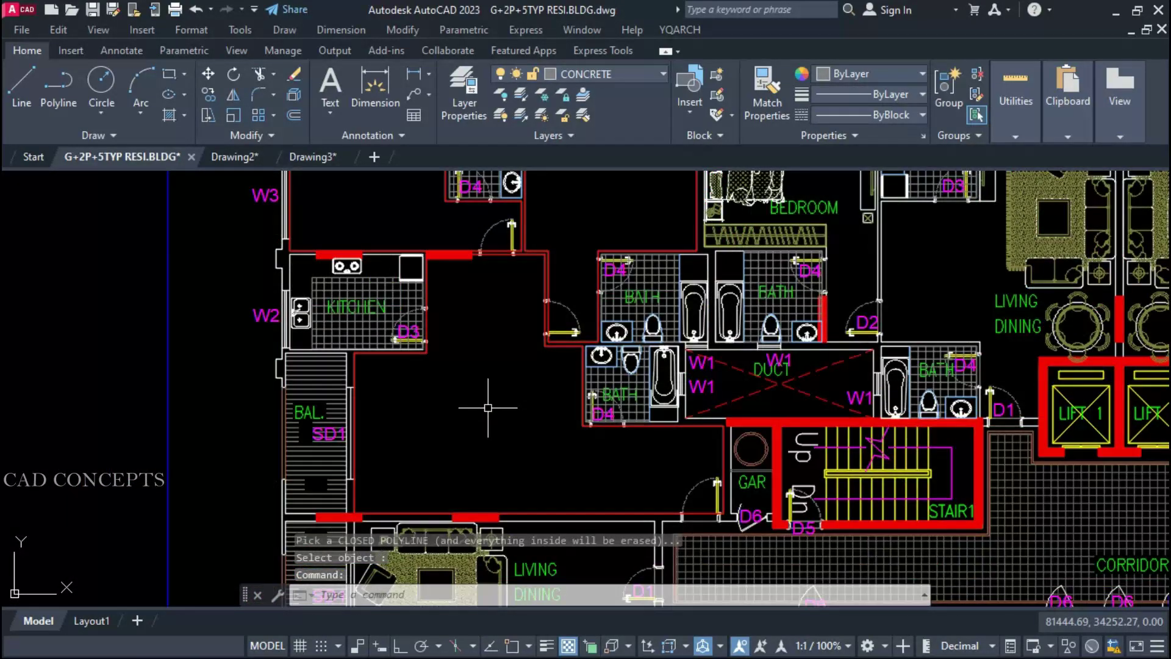
middle_drag(482, 269, 519, 445)
key(ctrl+z)
key(ctrl+z)
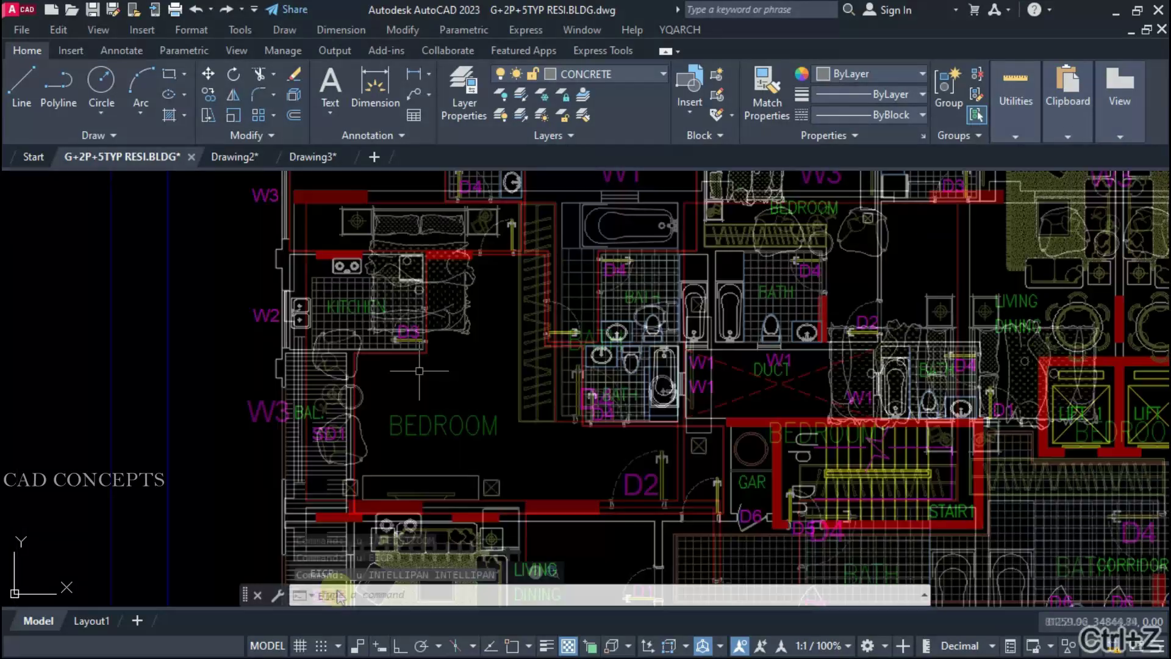
key(ctrl+z)
key(ctrl+z)
key(ctrl+z)
Try EICP and Fillet on the bedroom outline, cancelling both.
text(eicp)
key(Return)
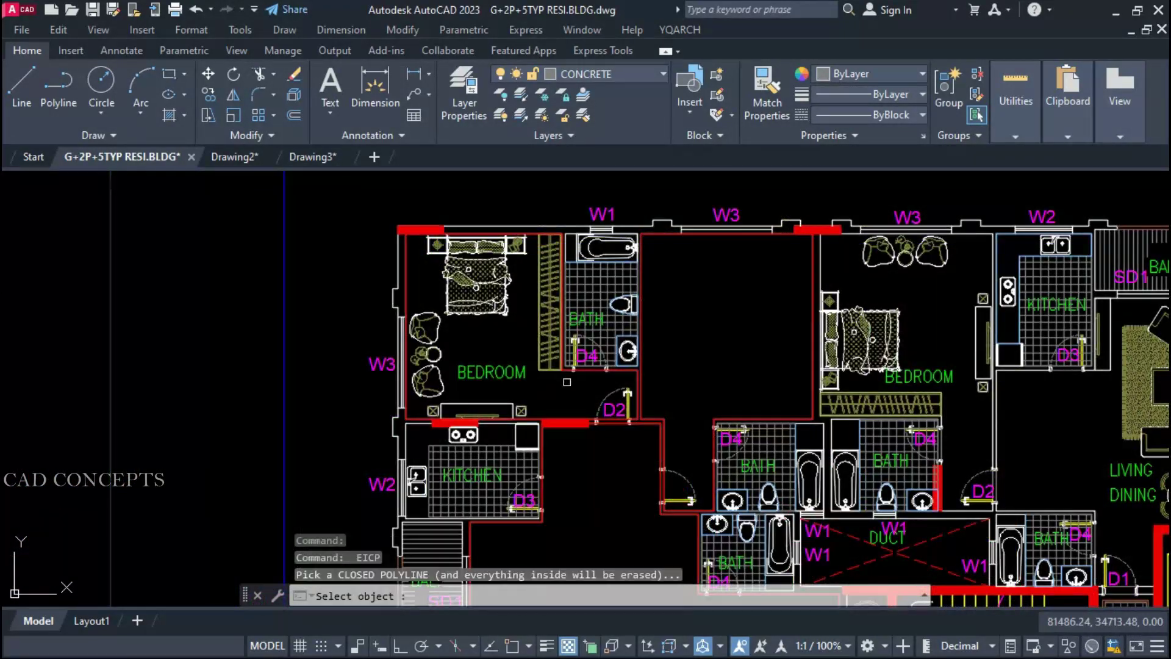
key(Escape)
text(f)
key(Return)
click(562, 247)
scroll(562, 247, up, 3)
key(Escape)
Erase all furniture and labels inside the bedroom outline with EICP.
text(eicp)
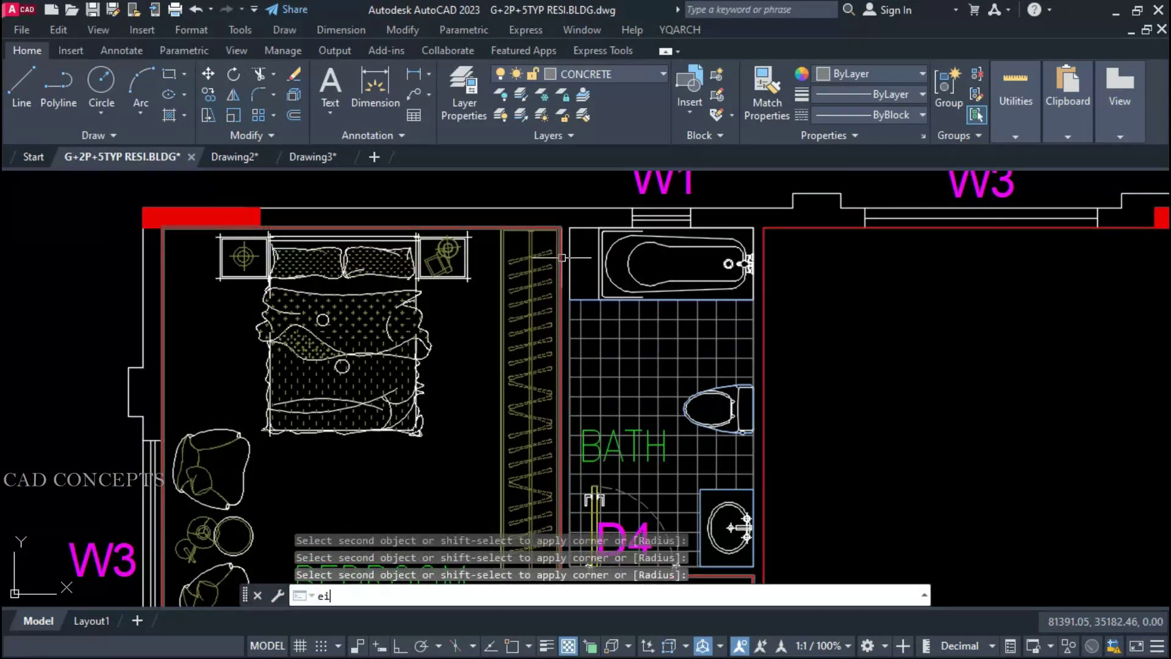
key(Return)
click(164, 393)
scroll(440, 419, down, 2)
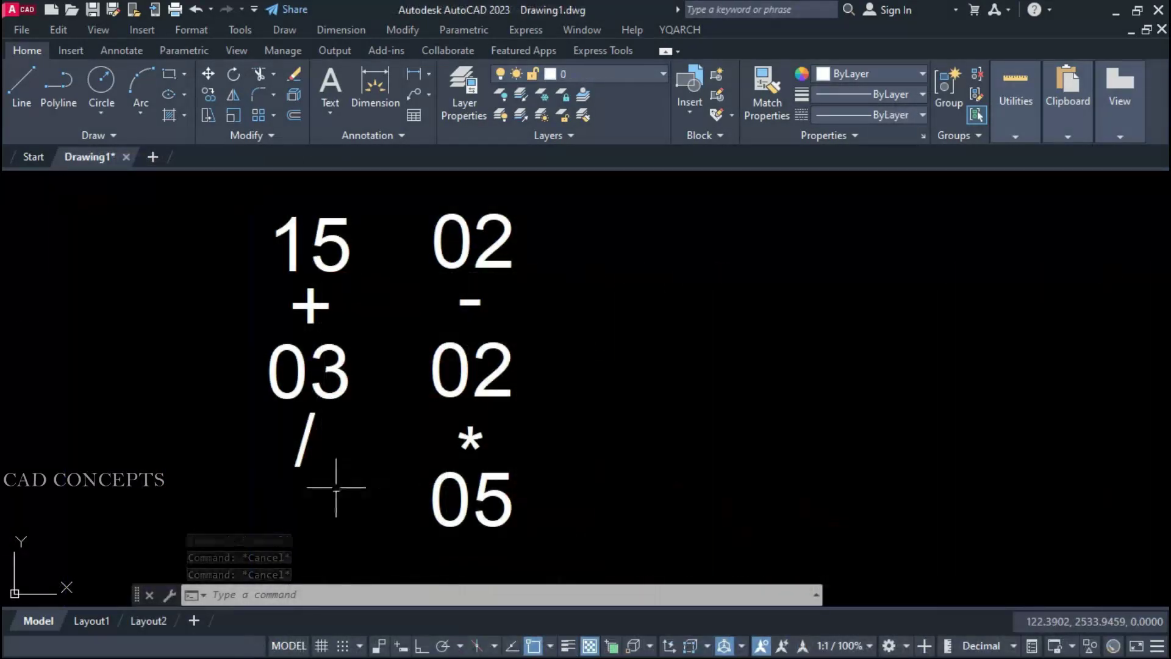
Start FIELDMATH and build the expression 15 plus 03.
click(185, 193)
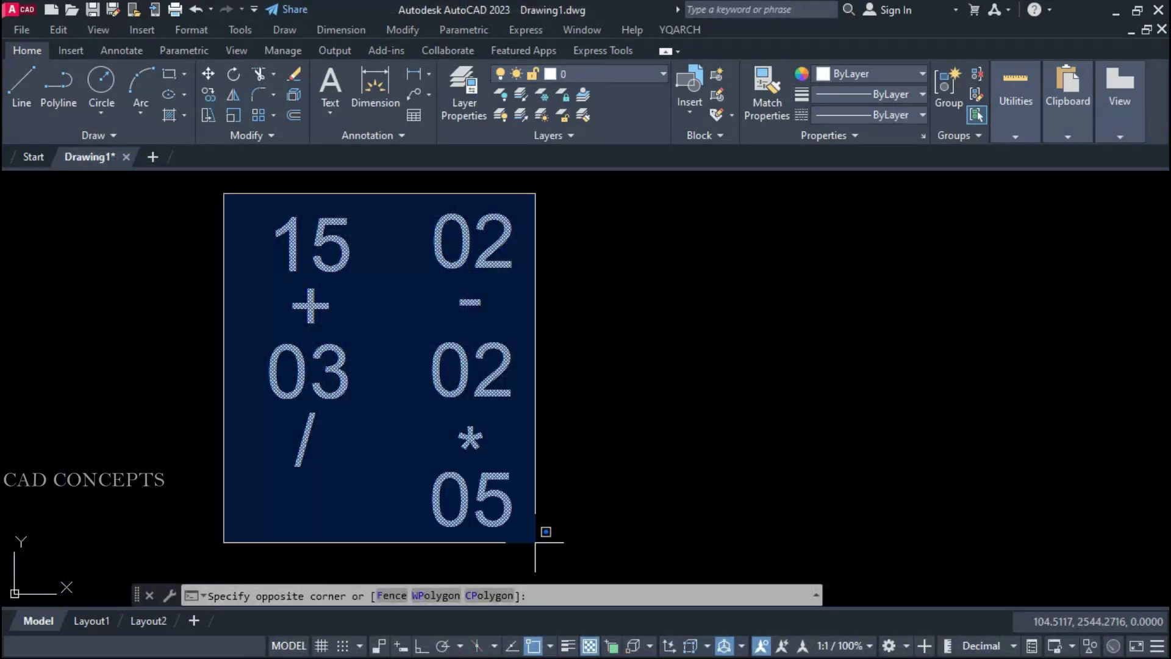
key(Escape)
text(fie)
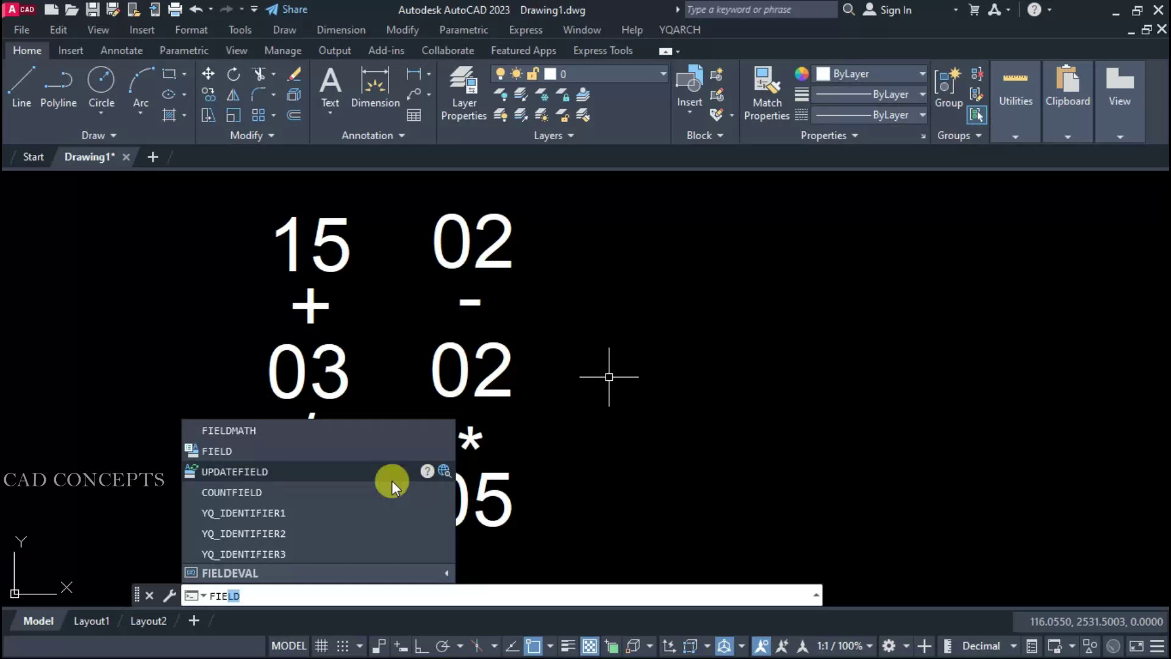
click(236, 430)
click(318, 239)
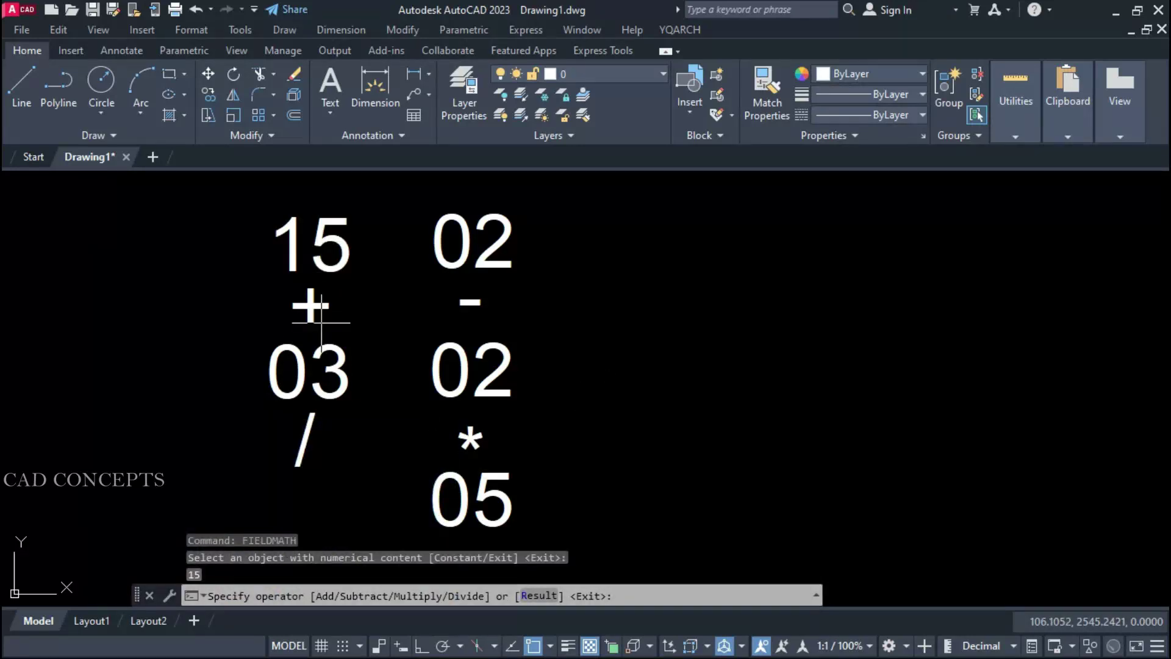
text(A)
key(Return)
click(338, 366)
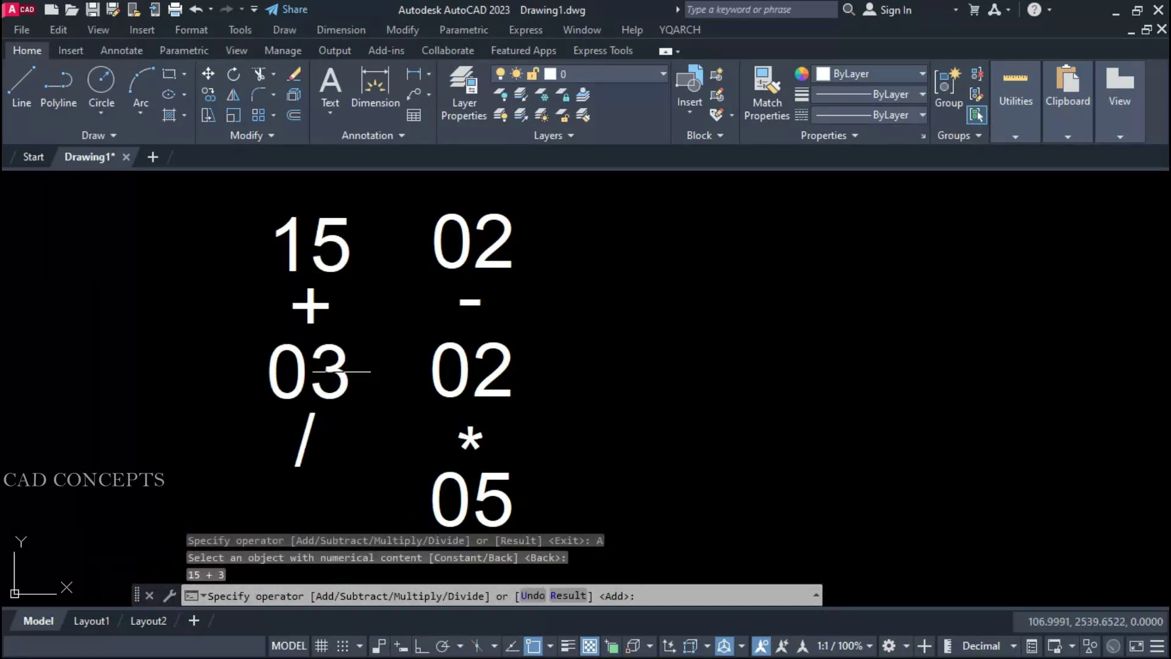
Add subtraction and division by 05, and place the result field right of the numbers.
text(S)
key(Return)
text(D)
key(Return)
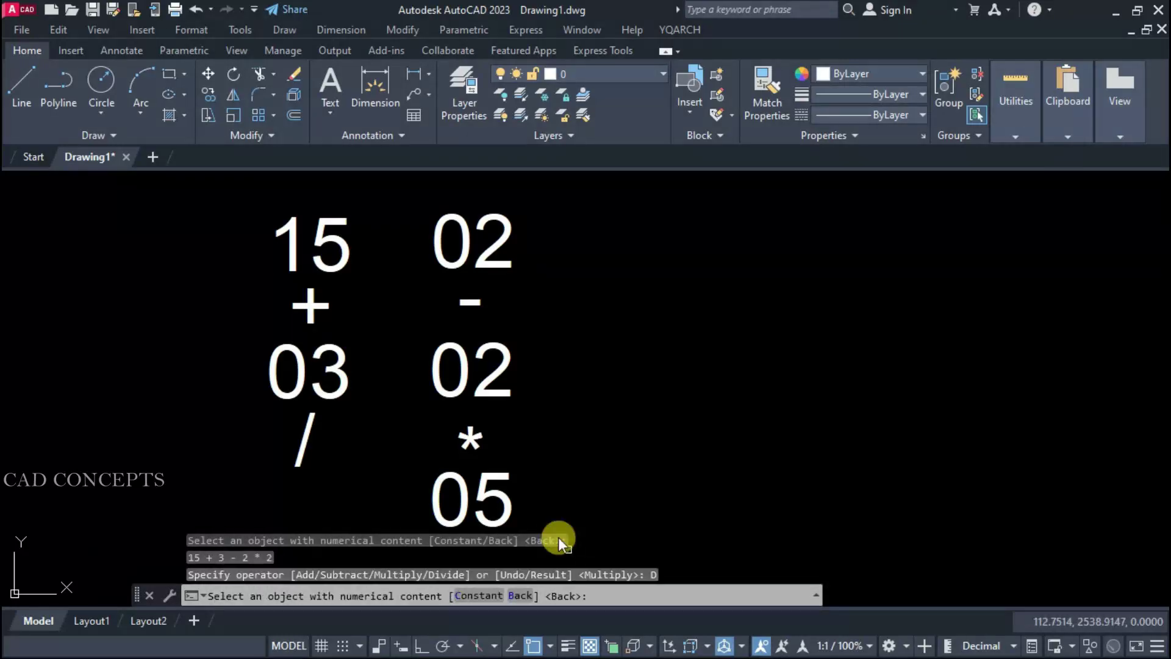
click(482, 497)
key(Return)
key(Return)
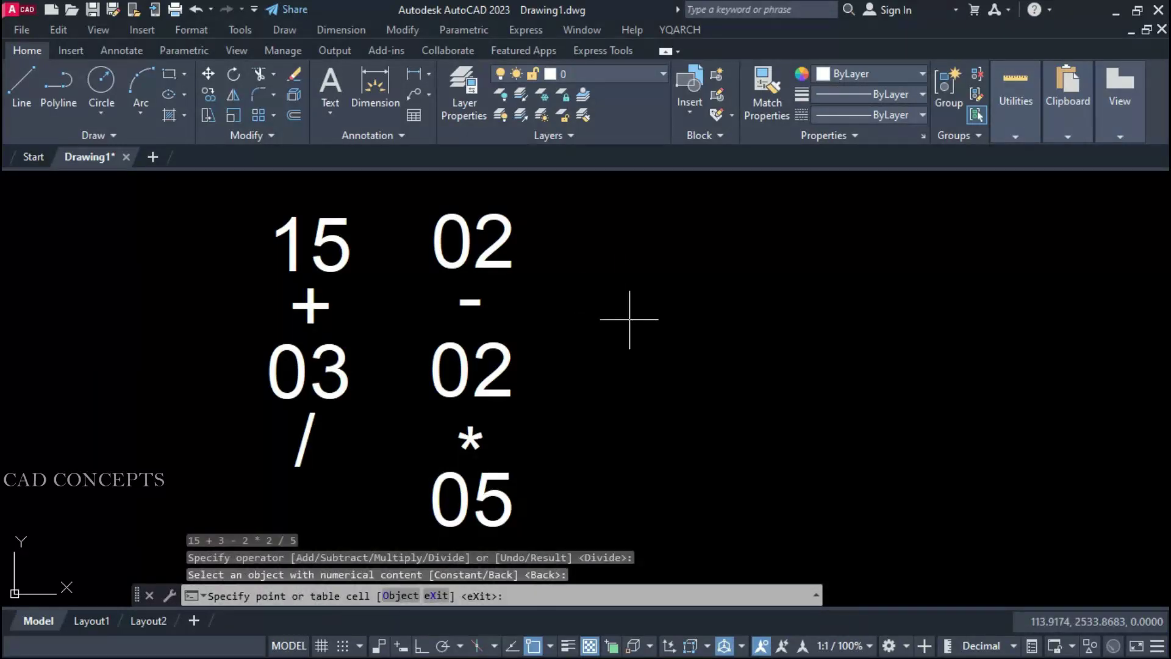
click(628, 319)
Edit the numbers: middle 02 to 04, top 02 to 11, and 03 to 13.
double_click(469, 369)
text(04)
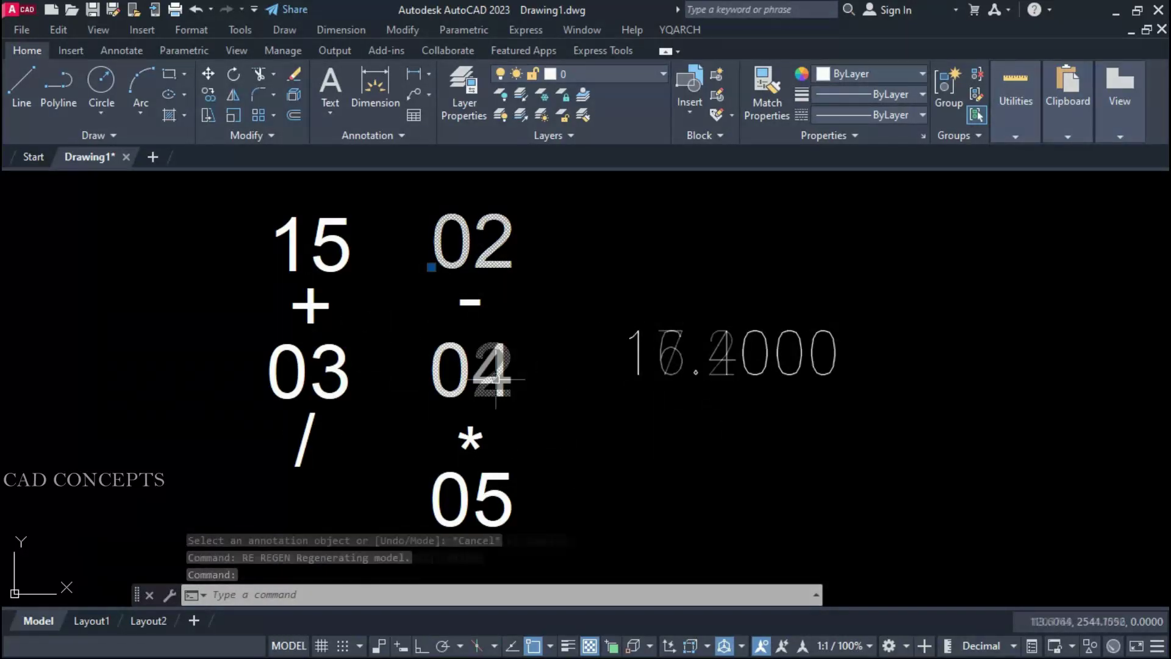
click(473, 244)
text(11)
key(Return)
click(308, 369)
text(13)
click(228, 419)
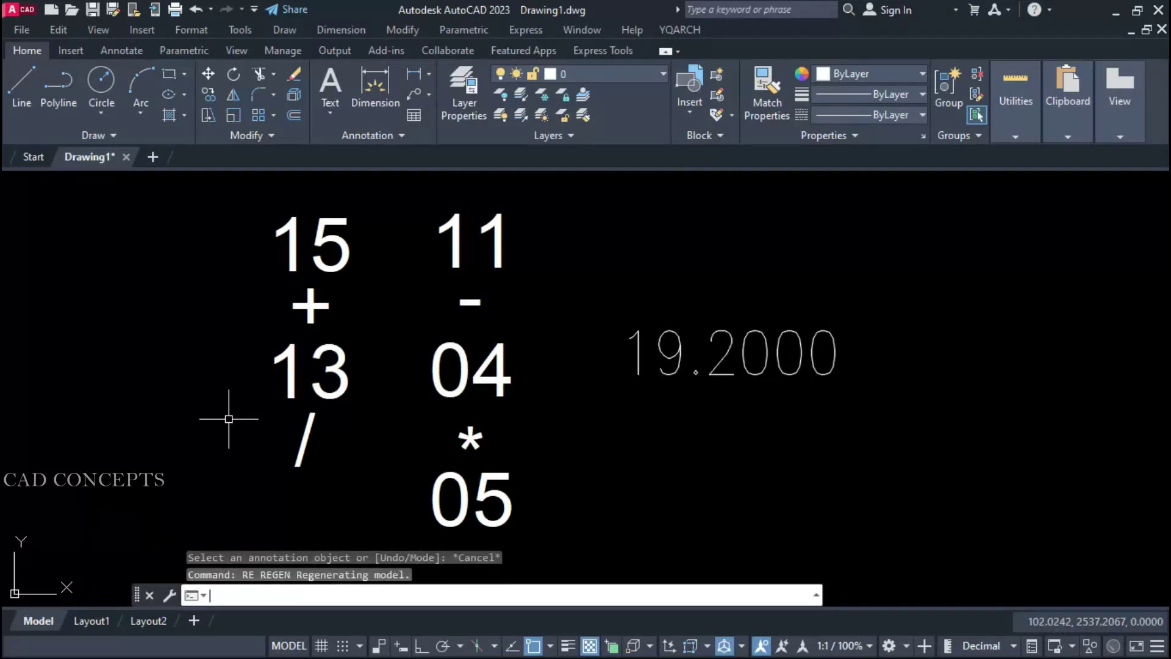
Change 05 to 45 and enter 55, then REGEN so the result becomes 67.0222.
click(471, 496)
text(45)
click(336, 273)
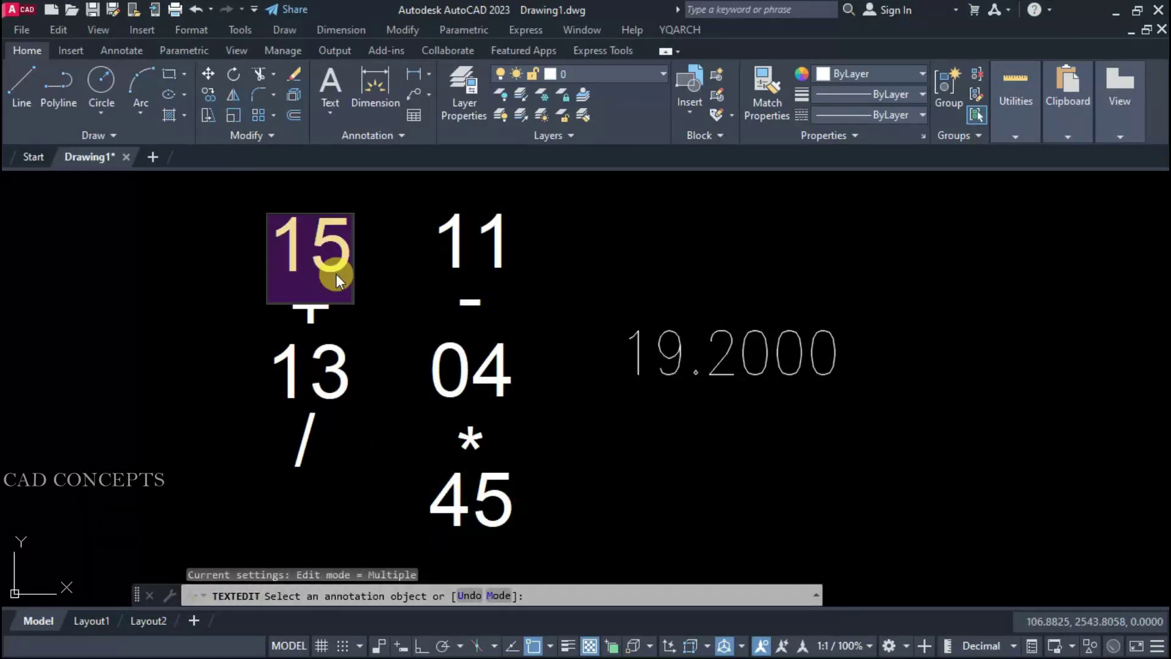
text(55)
click(236, 418)
text(re)
key(Return)
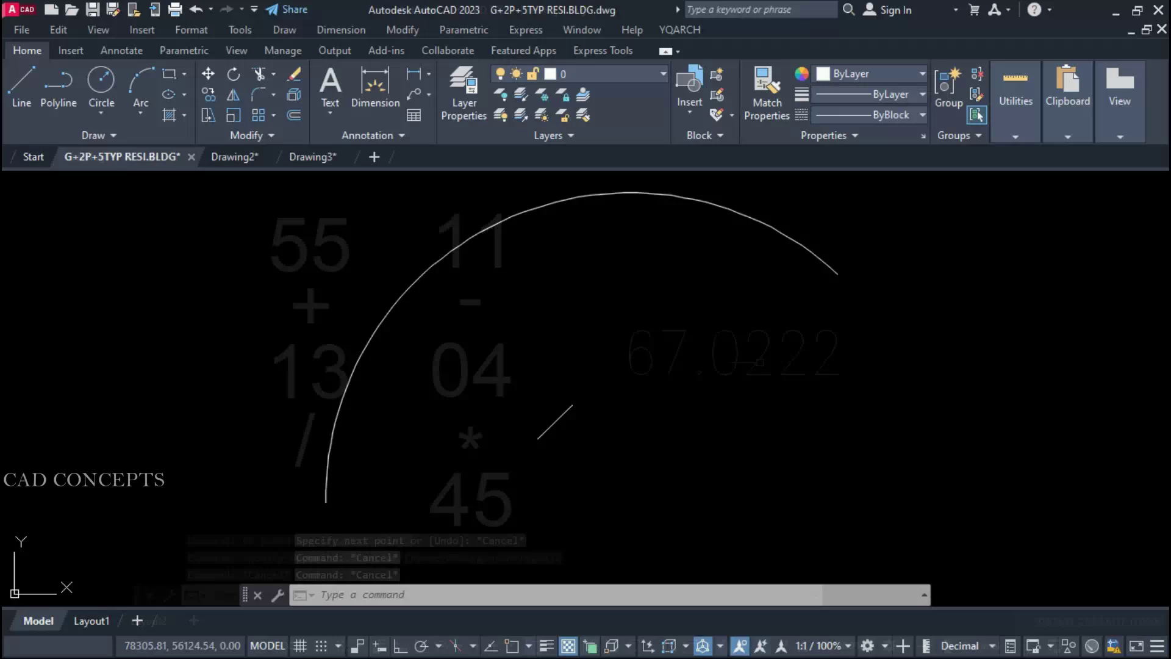
click(546, 443)
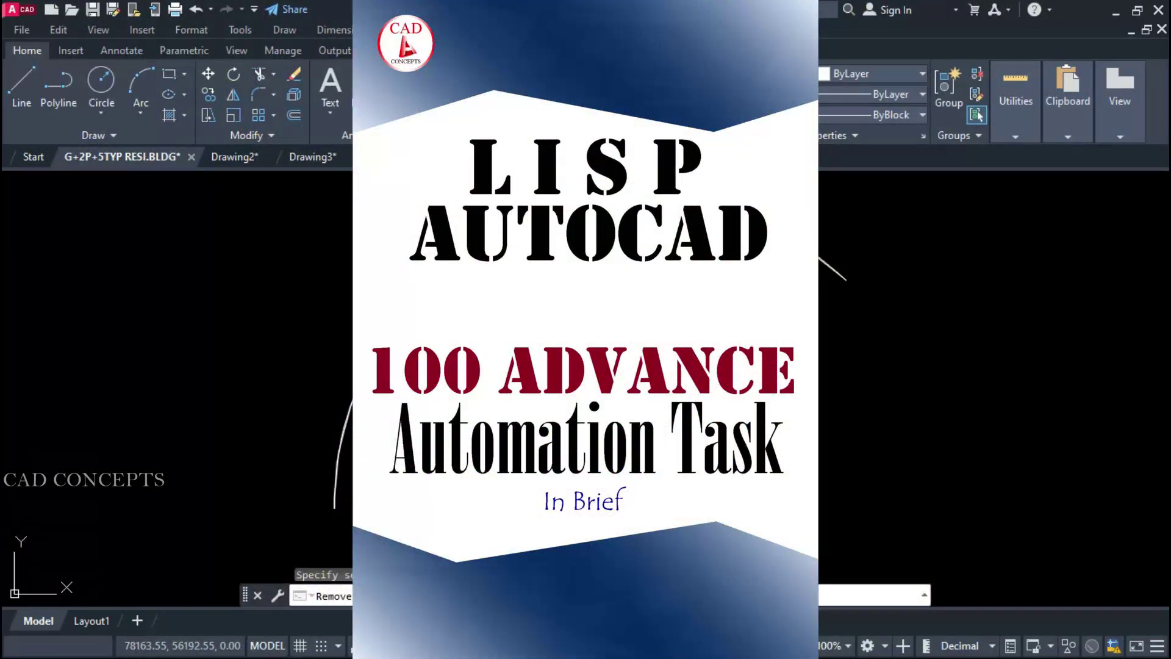
key(Return)
key(Return)
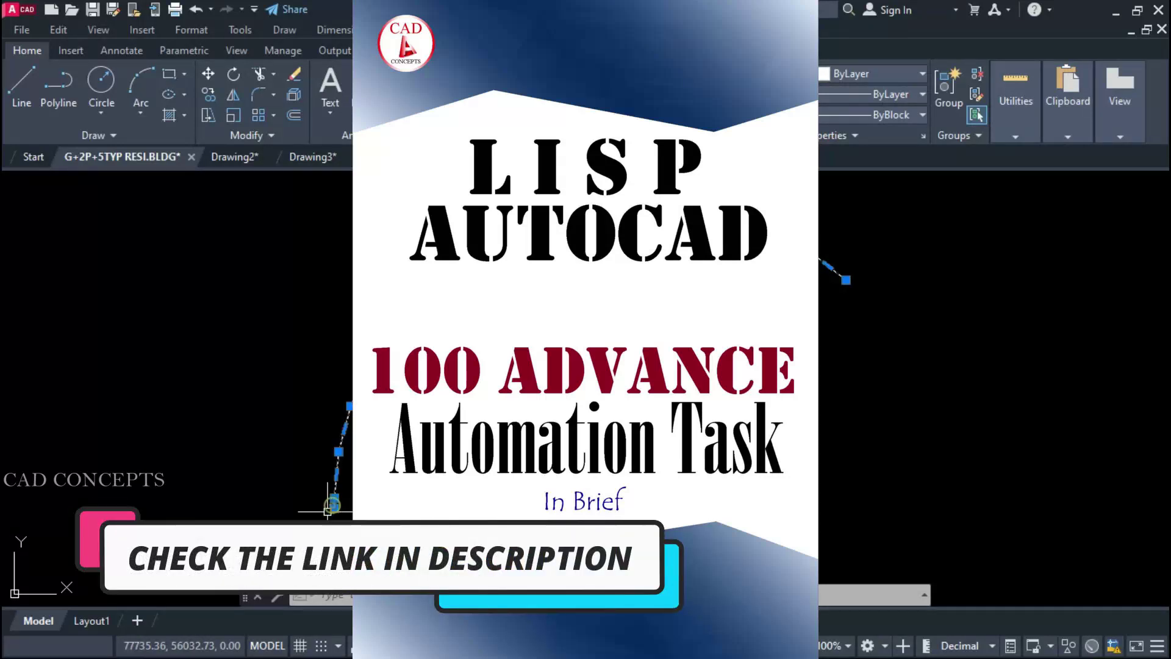
key(Escape)
key(Escape)
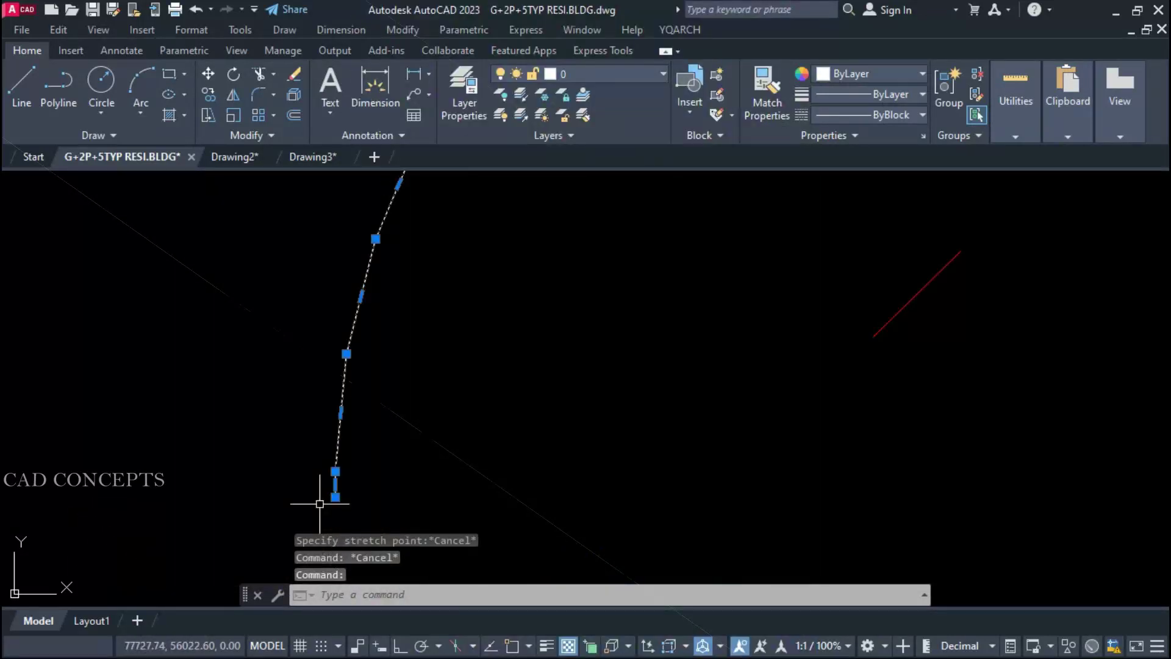
Scroll the Membership tab up and down through members-only community posts and older member videos.
scroll(503, 431, down, 2)
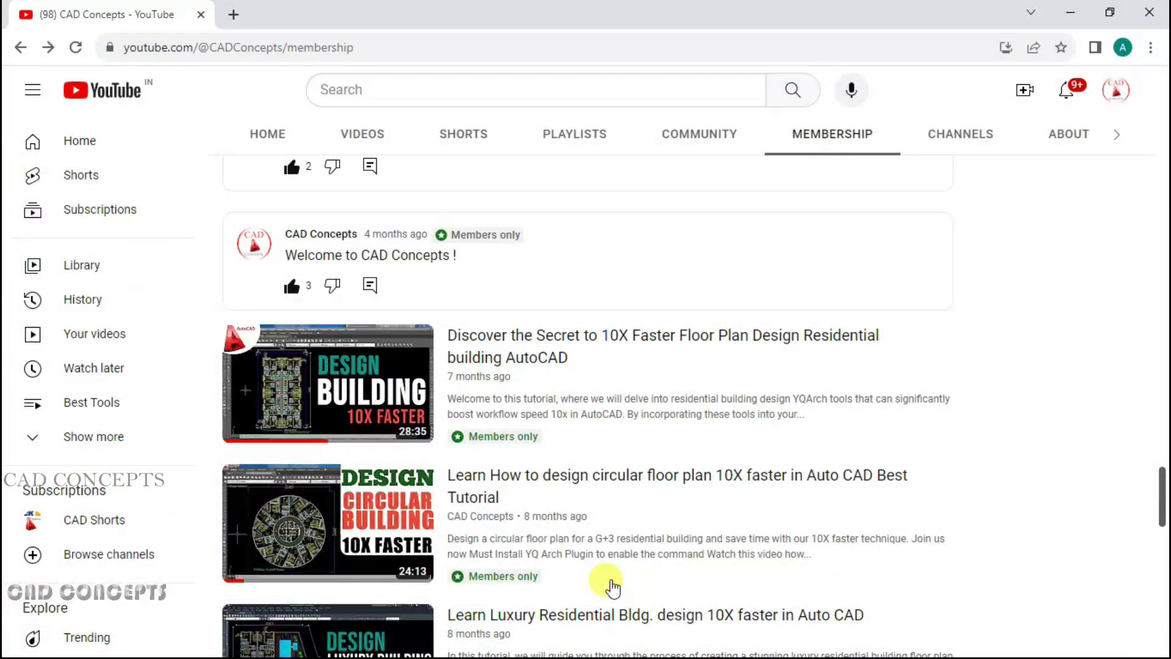
scroll(615, 588, up, 15)
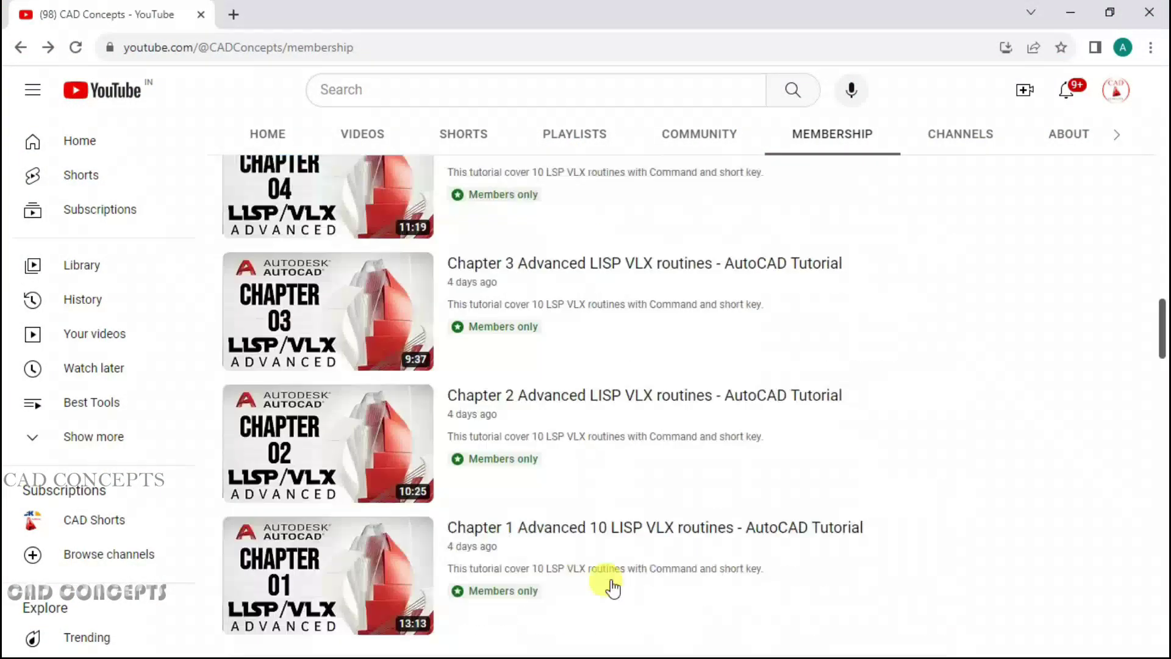
scroll(613, 589, up, 1)
scroll(713, 591, up, 8)
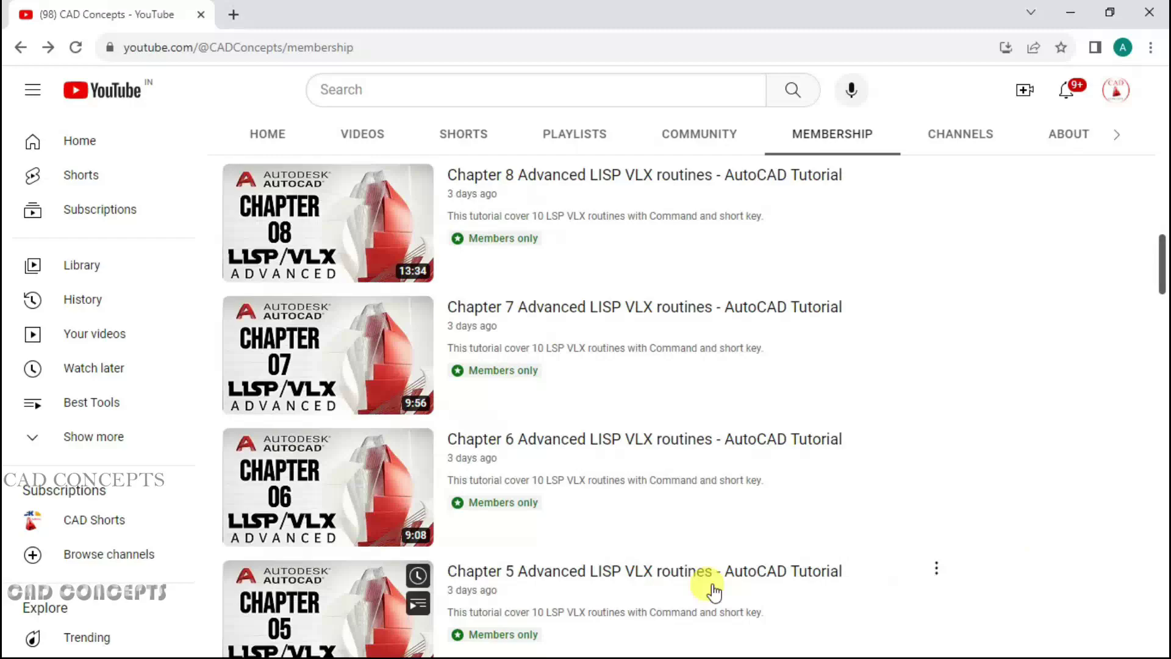
scroll(613, 587, down, 10)
scroll(613, 586, up, 5)
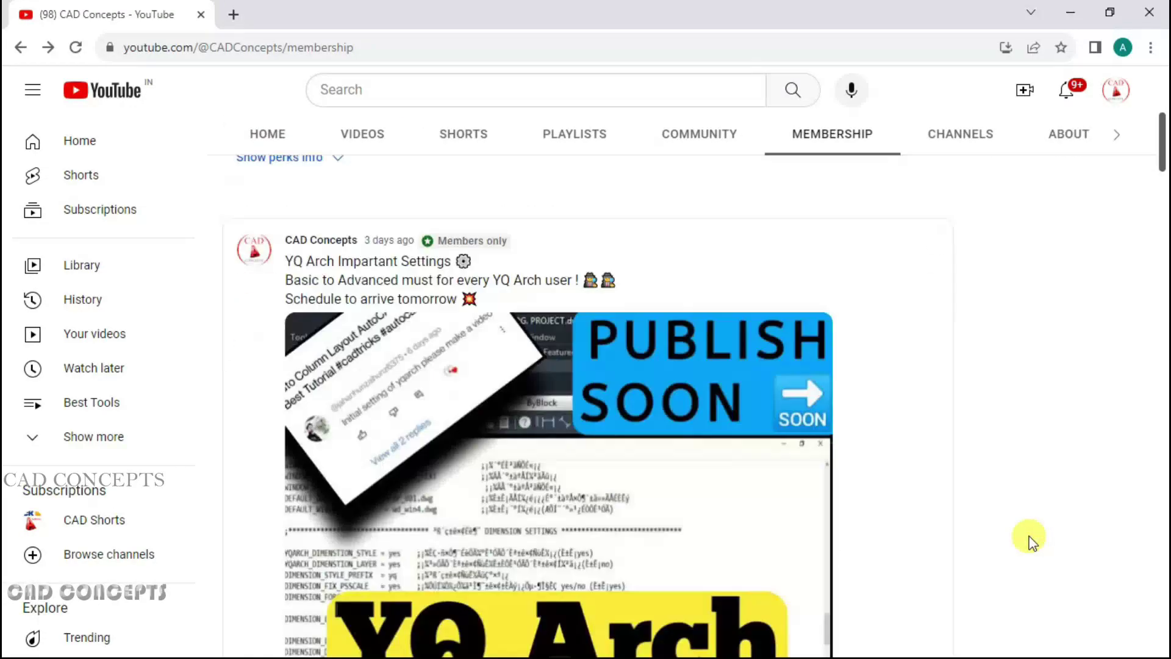
scroll(713, 590, up, 10)
scroll(714, 591, down, 15)
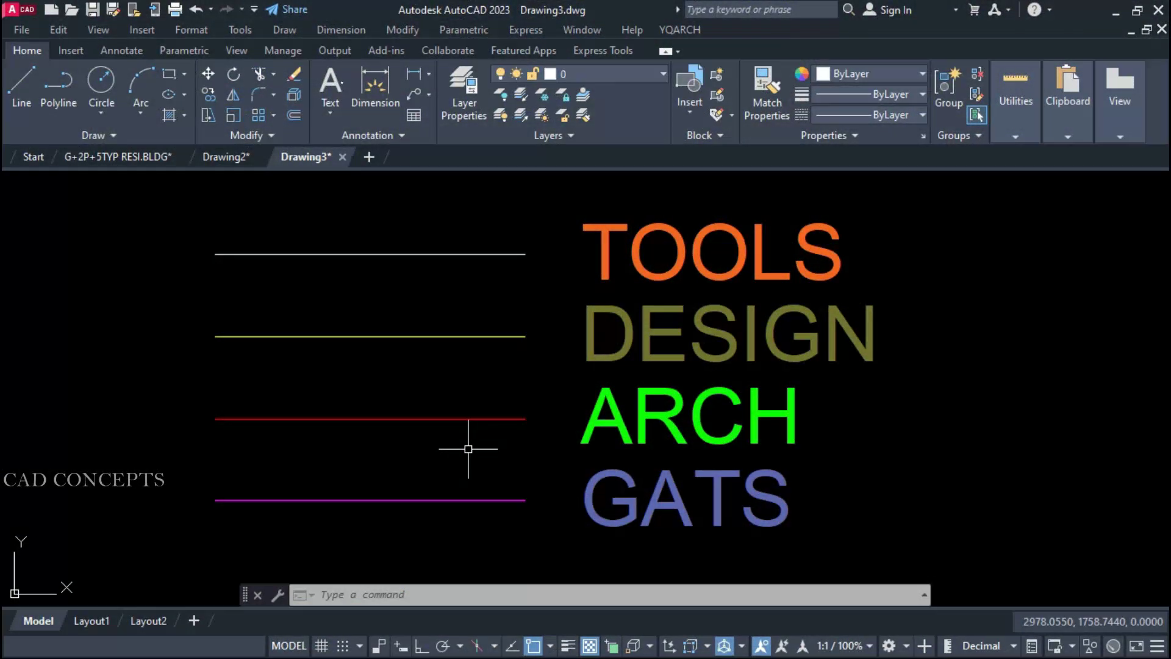
Window-select the four lines, then the texts, clearing each selection.
click(531, 235)
click(465, 488)
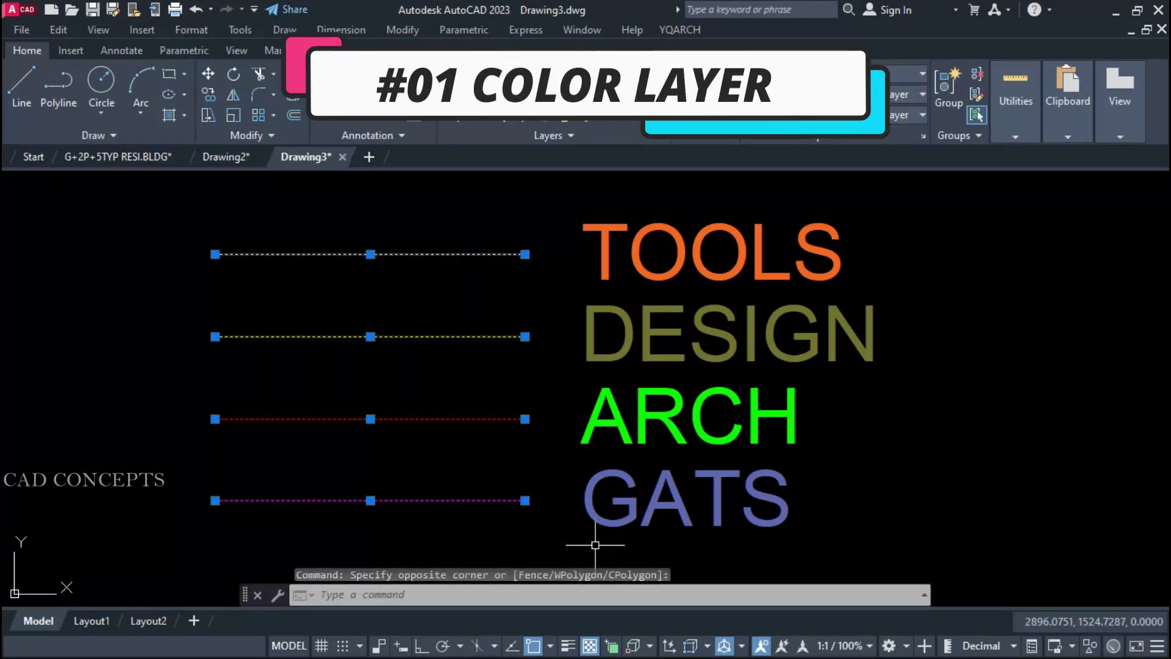
key(Escape)
click(823, 503)
click(625, 260)
key(Escape)
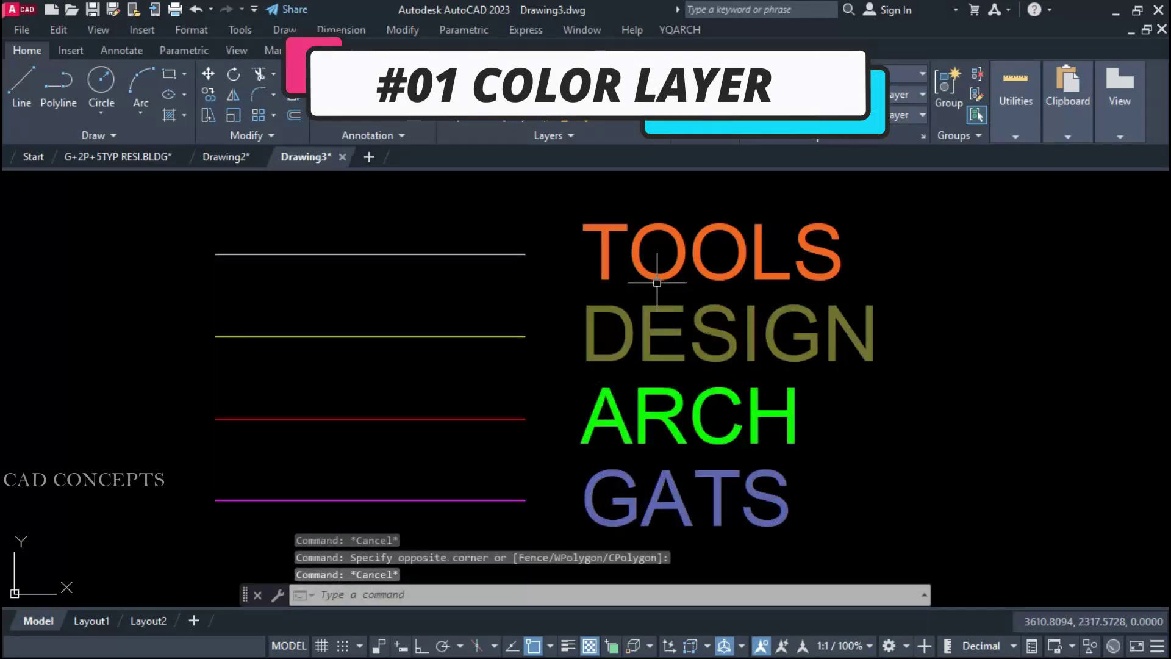
Select the TOOLS, ARCH and GATS texts individually, then clear the selection.
click(657, 281)
click(645, 412)
click(627, 481)
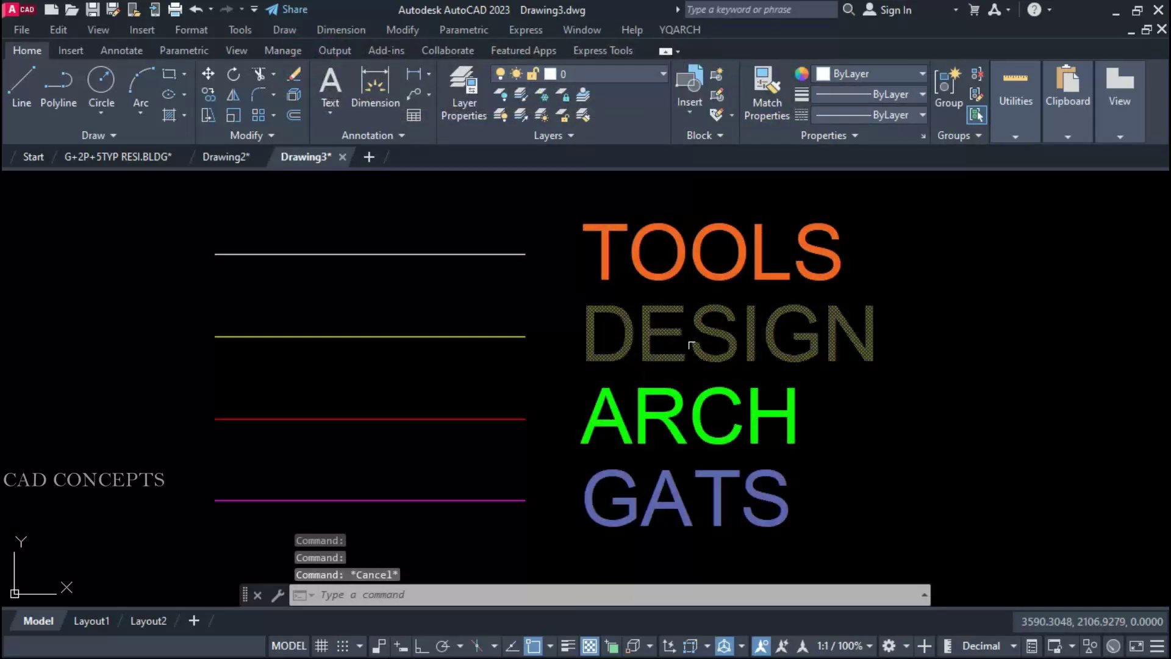
key(Escape)
click(890, 256)
key(Escape)
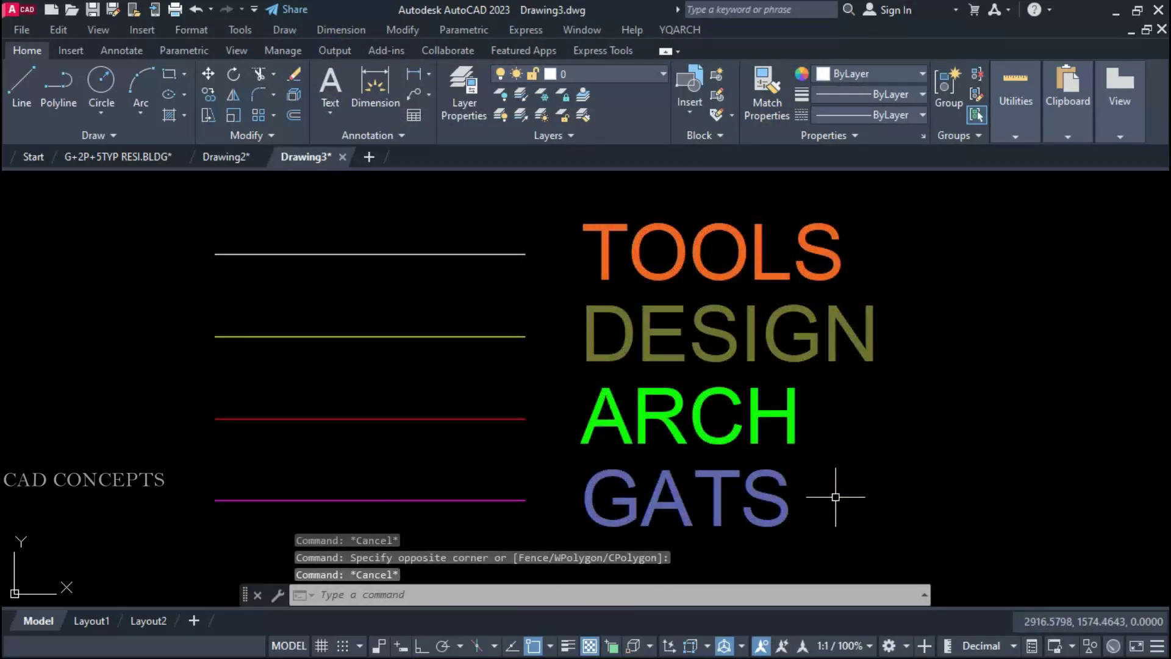
Select the lines and texts and review the drawing's existing layers.
click(836, 496)
click(390, 238)
key(Escape)
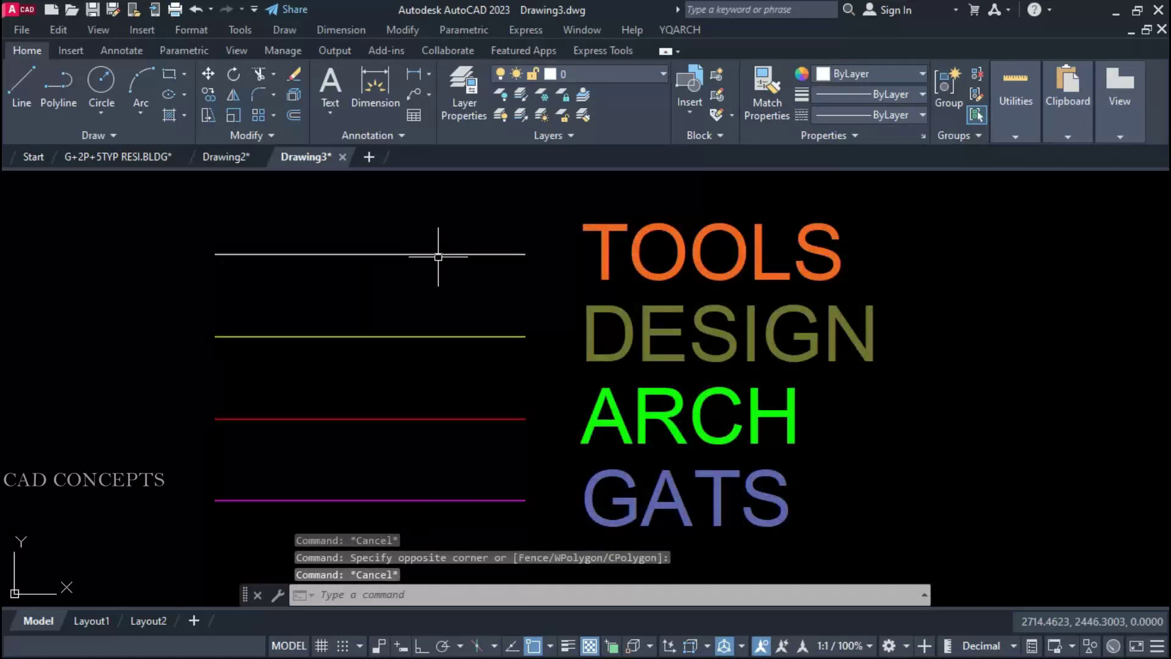
click(438, 257)
click(450, 317)
click(371, 510)
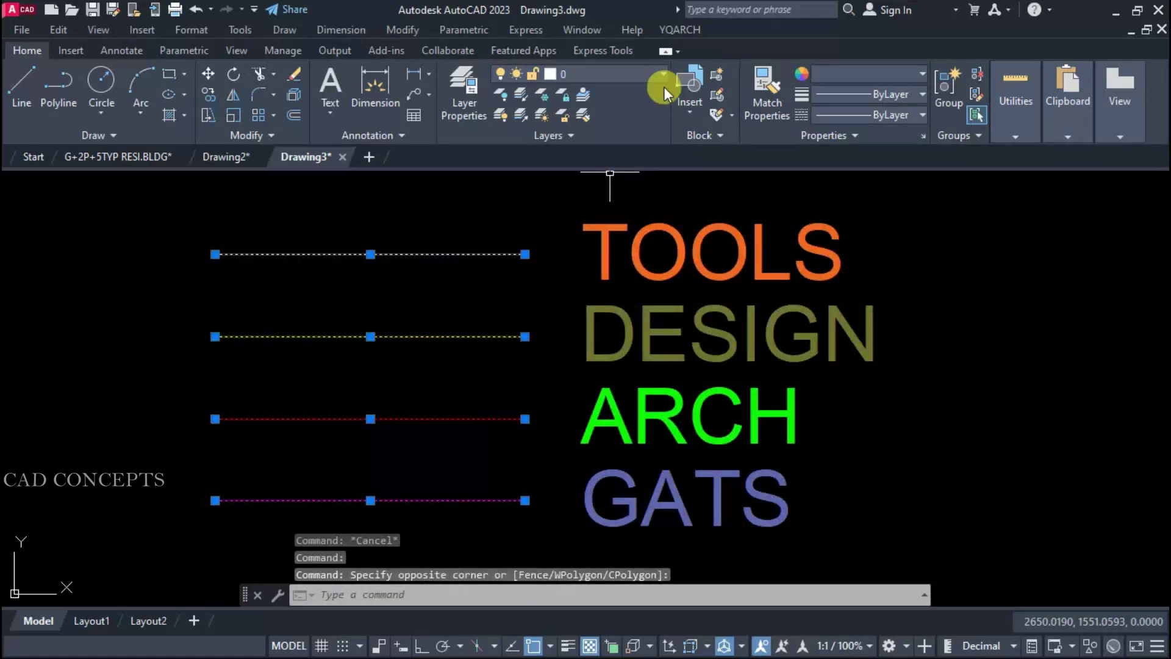
click(579, 75)
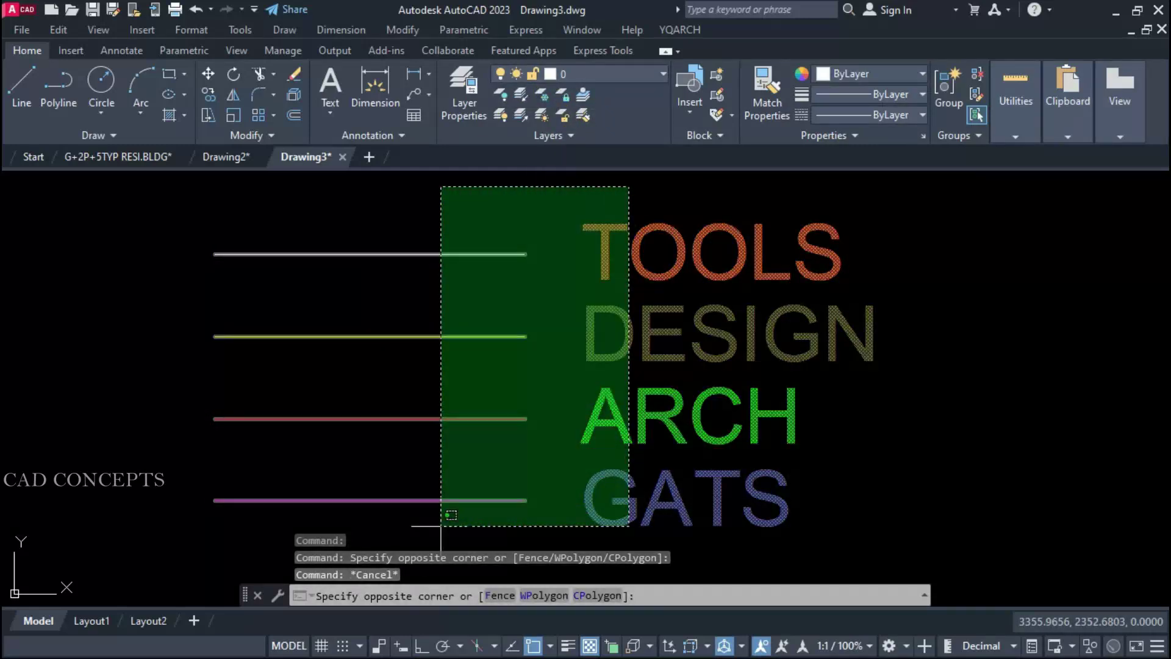
key(Escape)
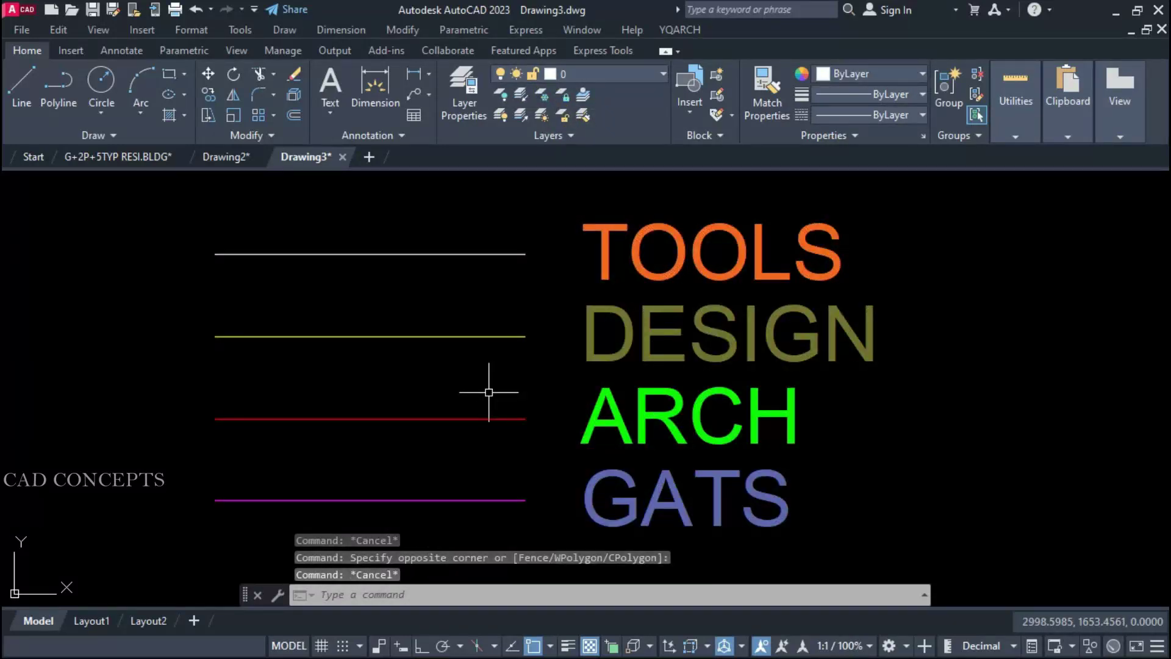
Run COL2LAY on all lines and texts and check the new XCL colour layers.
text(cOL2)
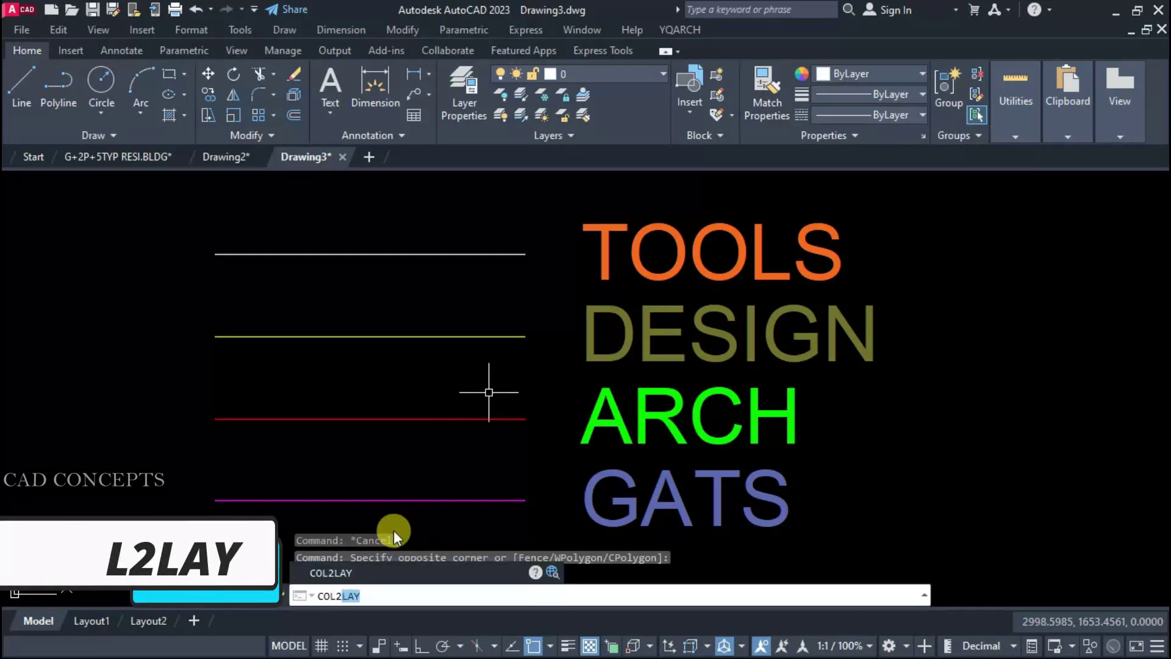
key(Return)
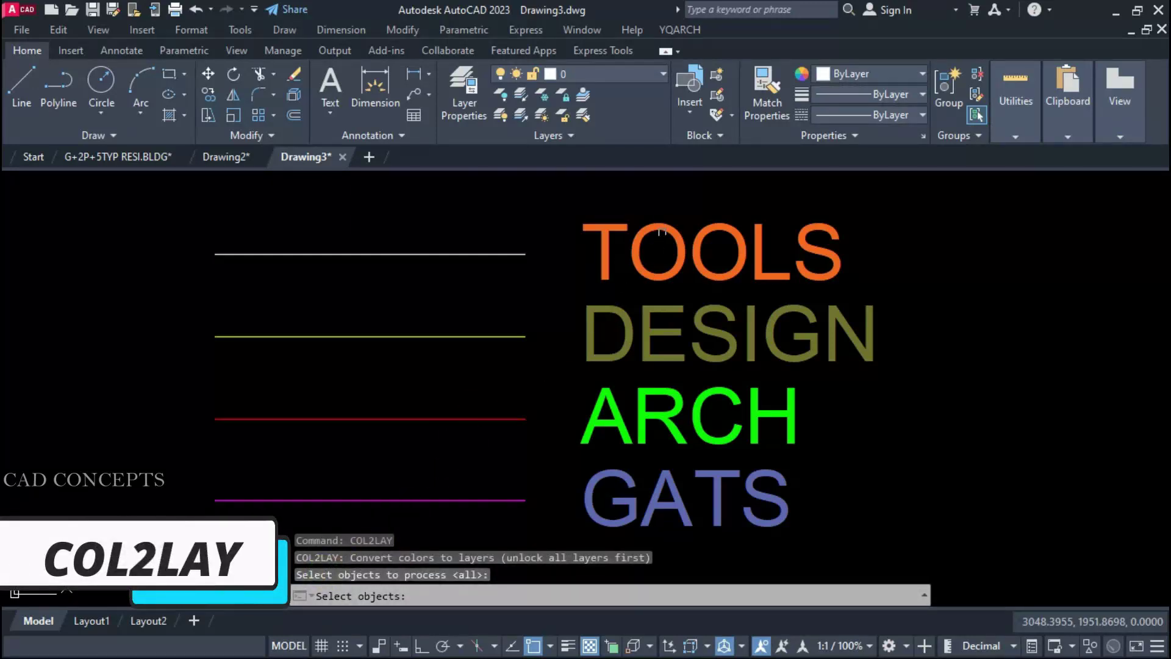
click(397, 506)
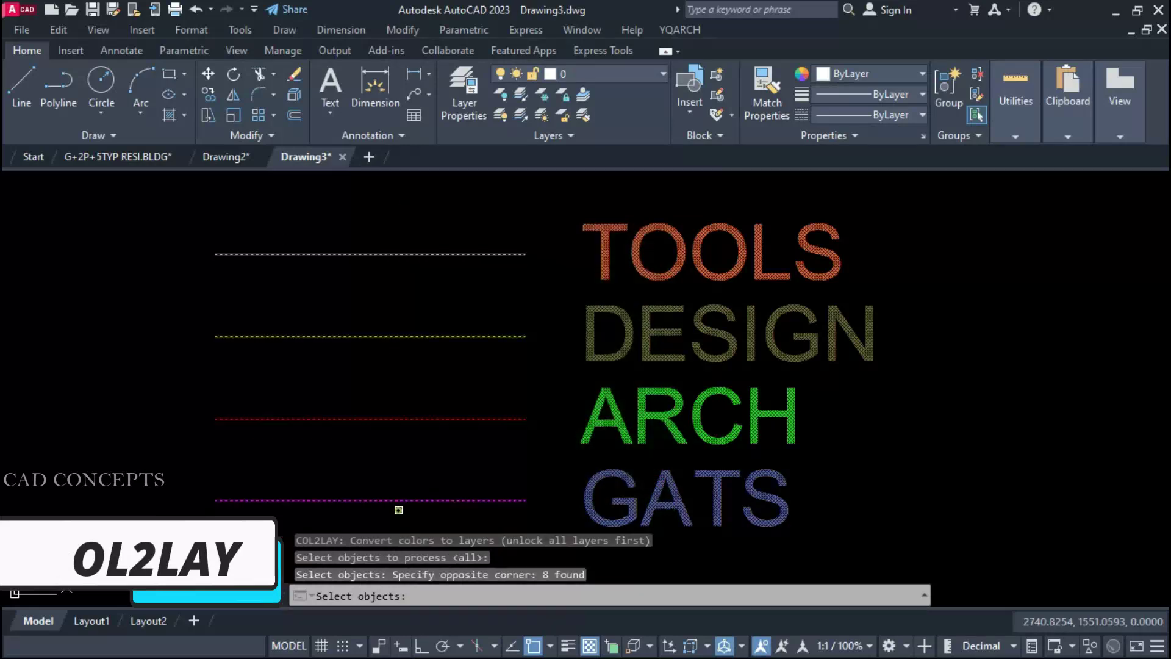
key(Return)
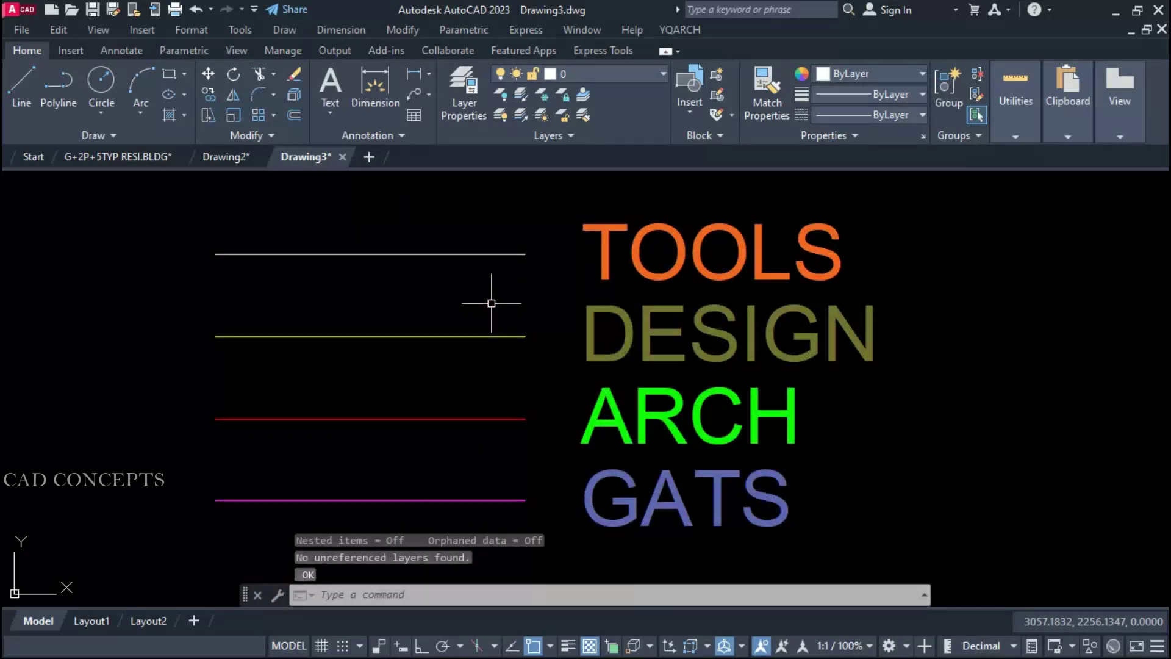
click(638, 76)
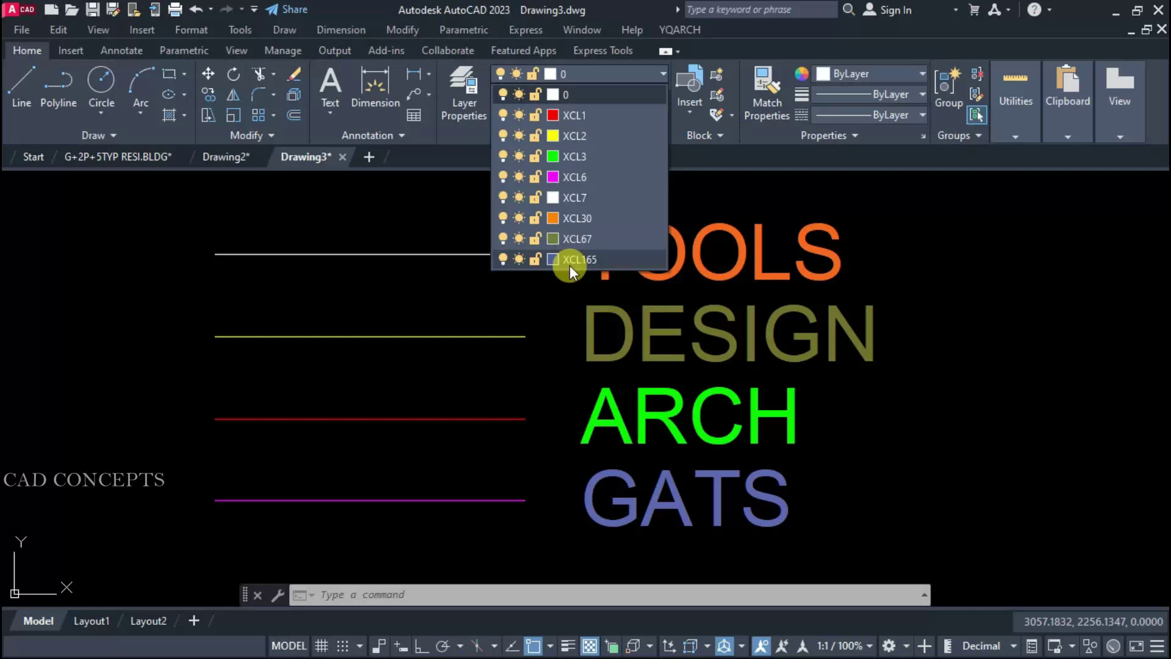
click(461, 367)
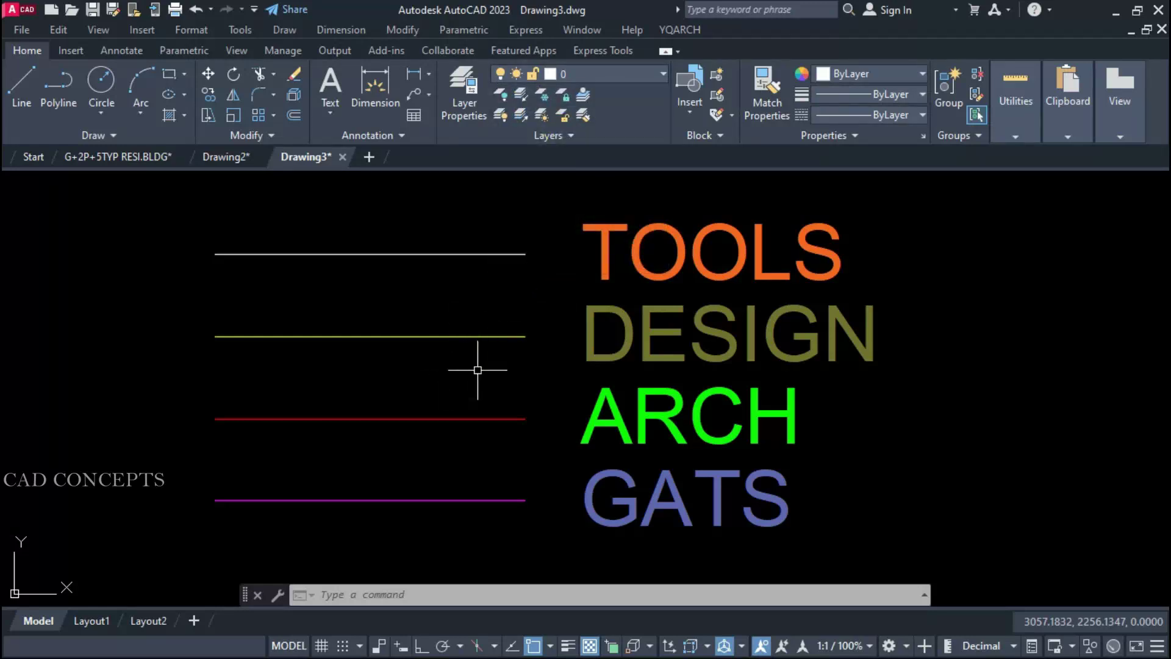
Pan left, reselect the lines and texts, and review the XCL layer list again.
middle_drag(511, 370, 378, 373)
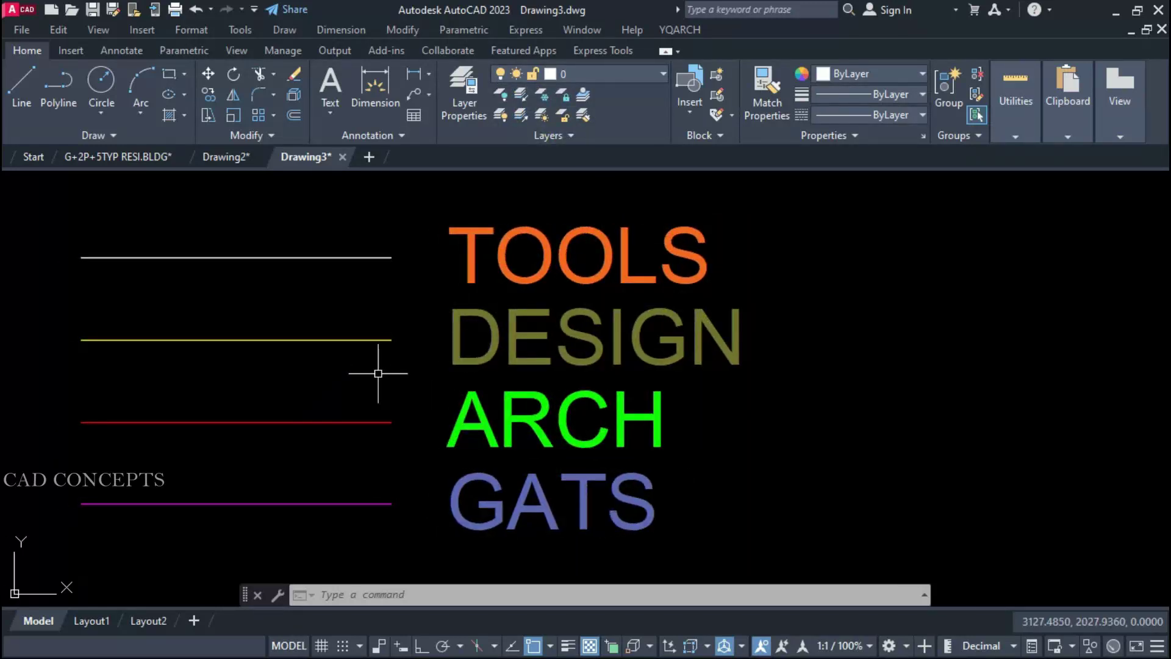
click(530, 206)
click(281, 539)
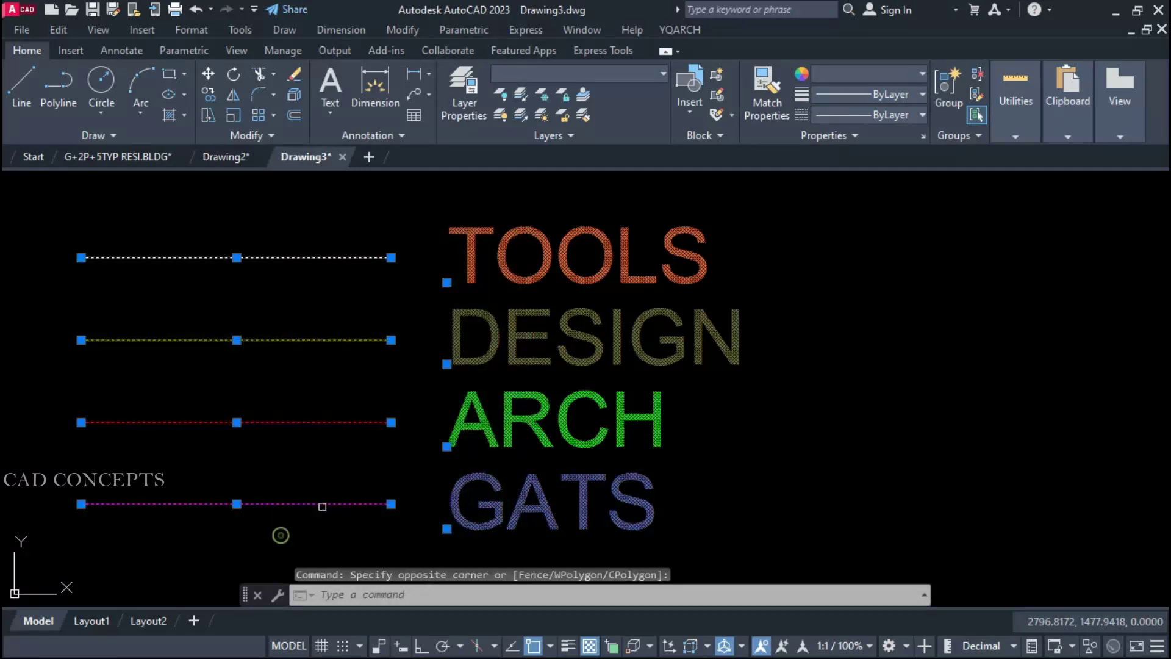
key(Escape)
click(576, 73)
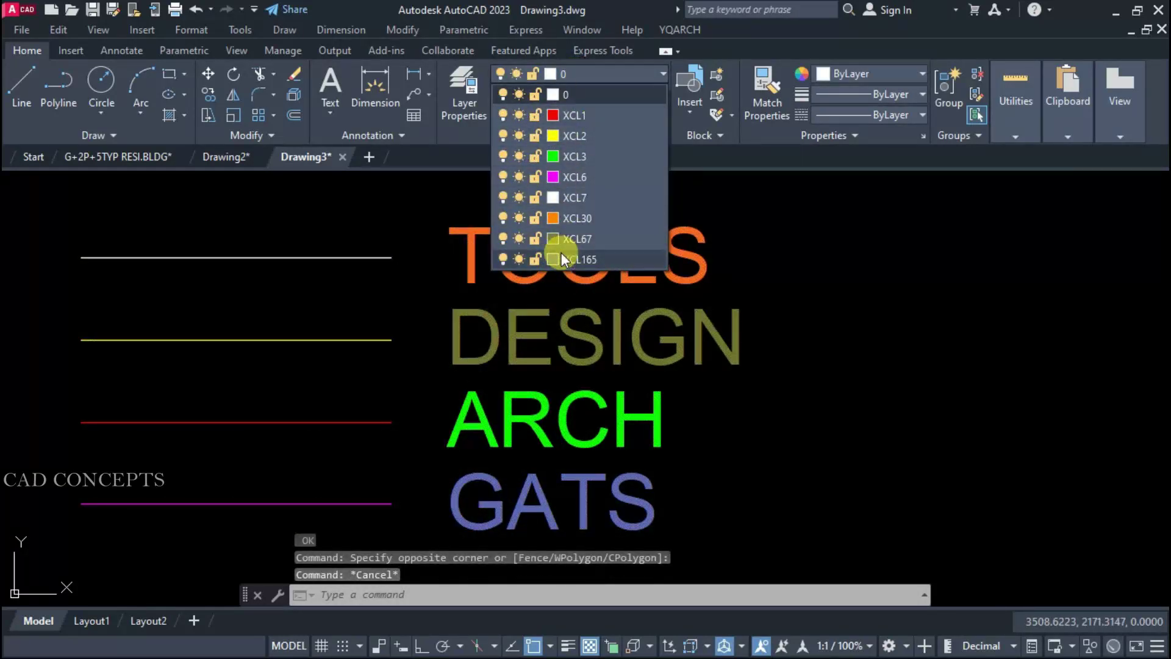
click(412, 245)
click(502, 212)
click(247, 522)
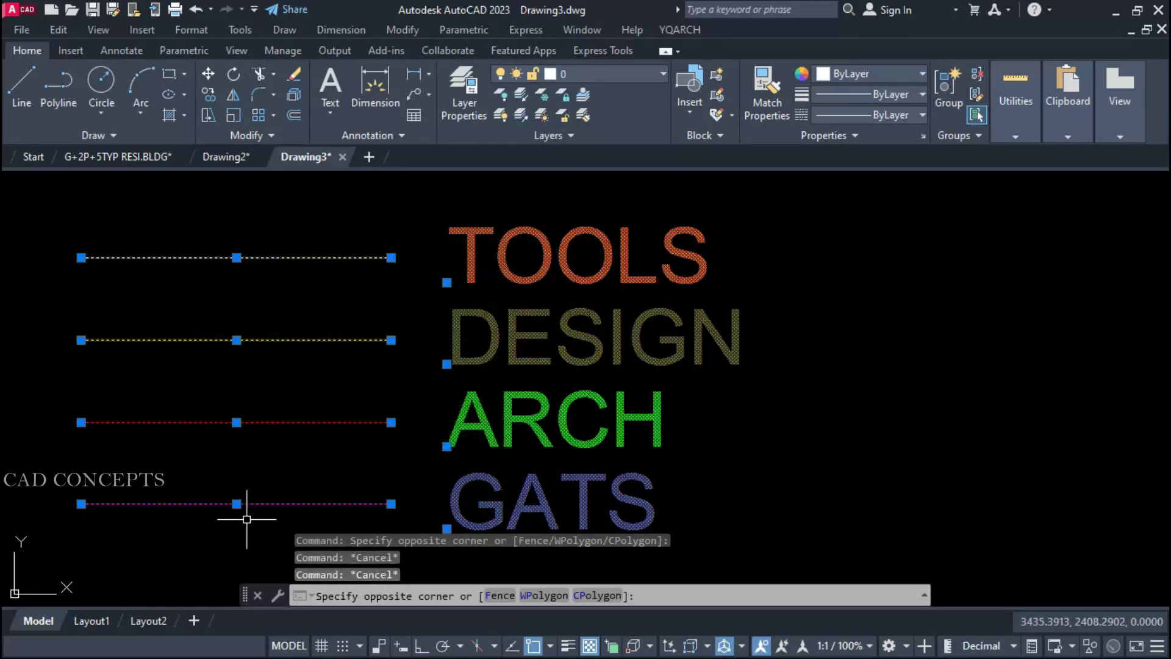
key(Escape)
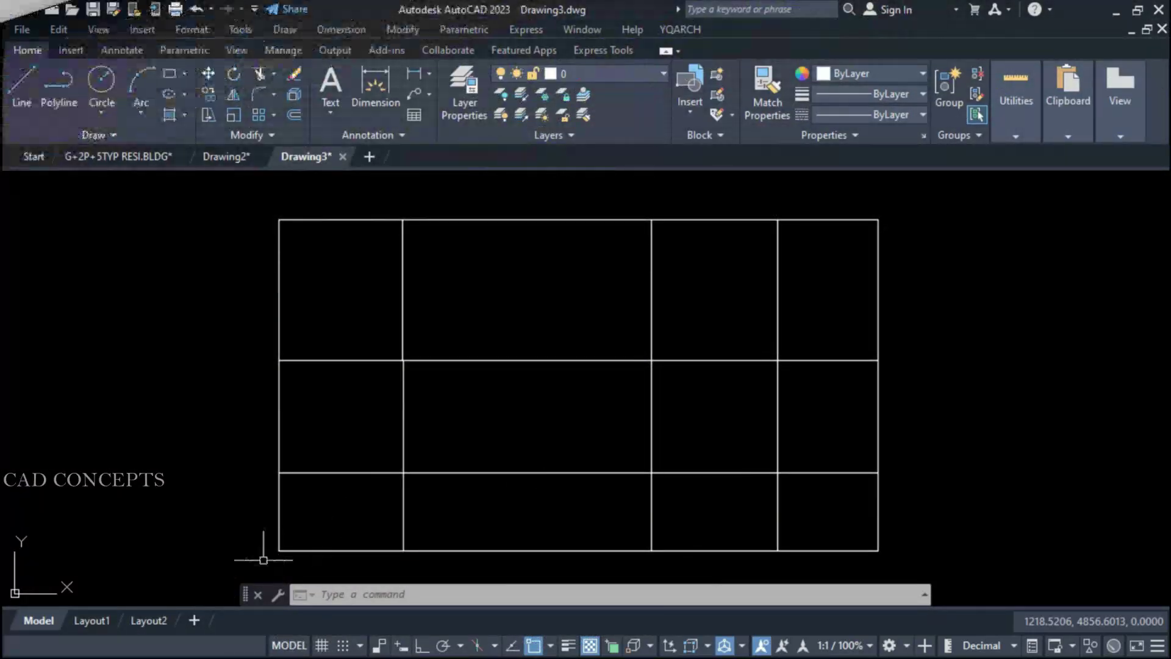
click(249, 562)
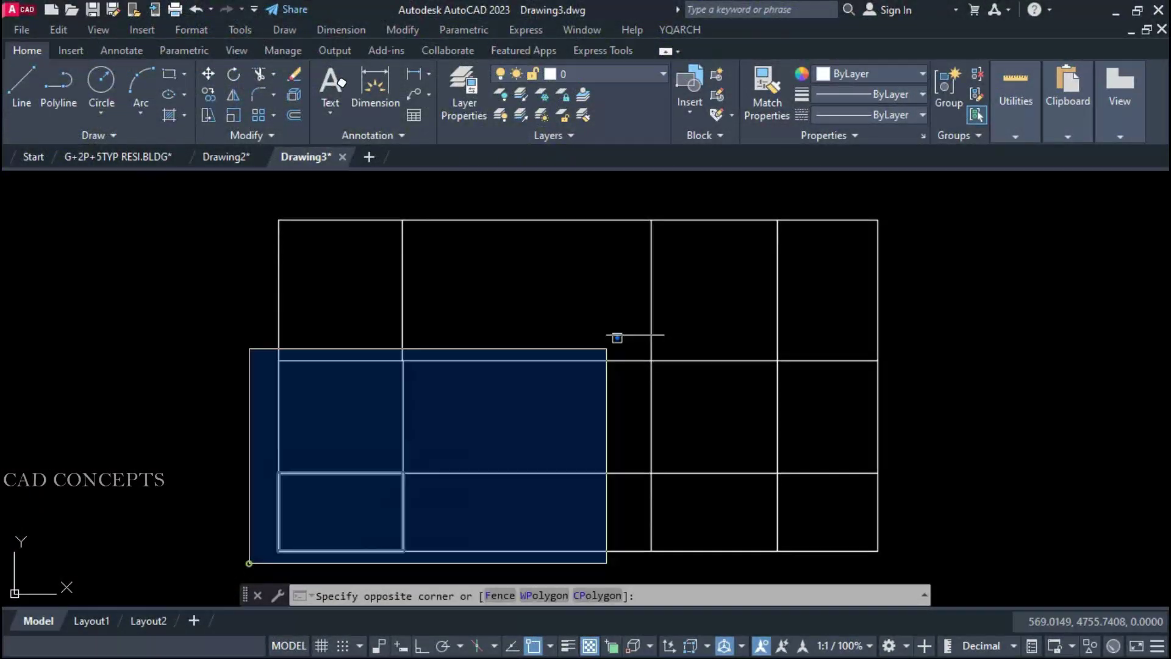
click(908, 217)
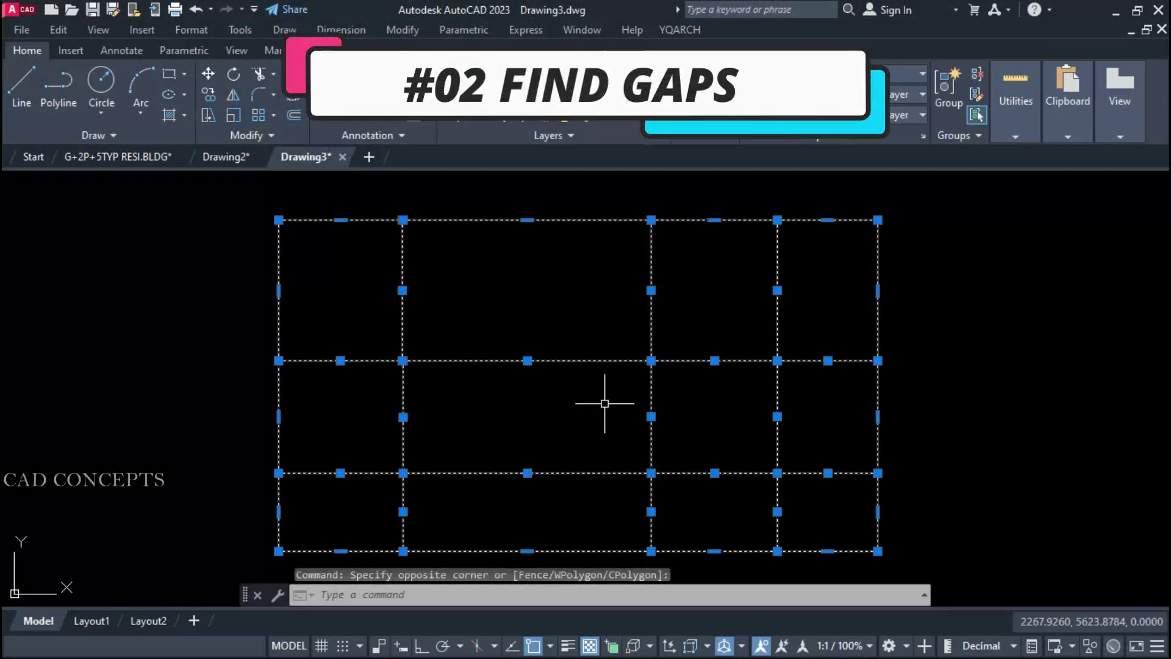
key(Escape)
key(Escape)
key(Escape)
click(547, 414)
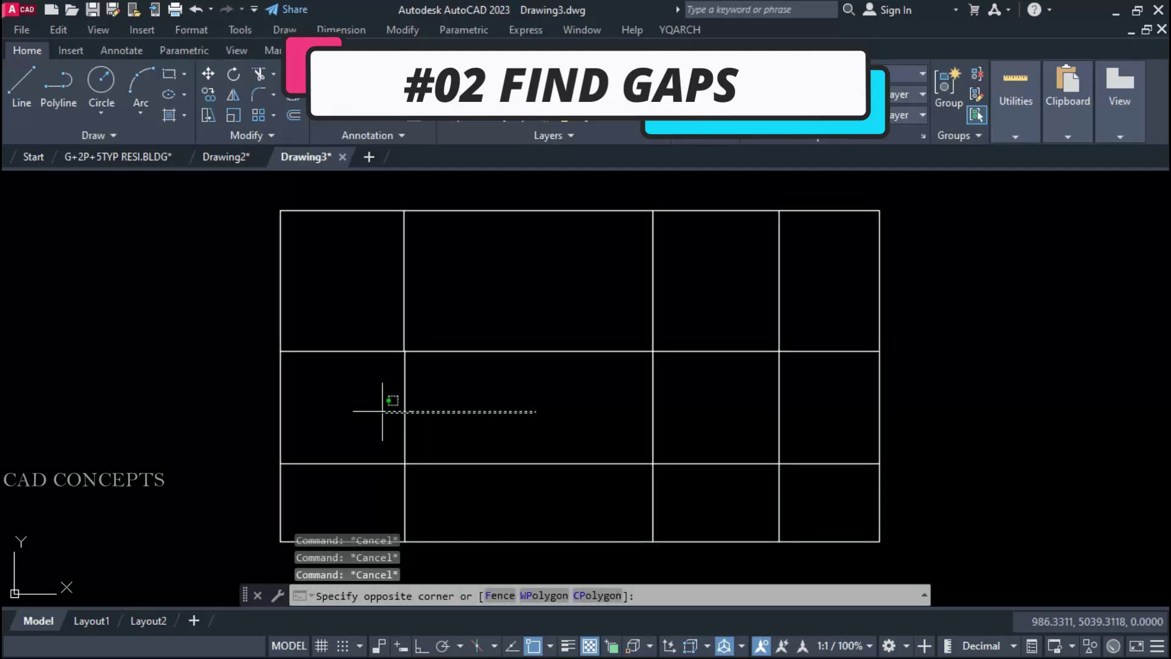
click(381, 412)
key(Escape)
click(386, 196)
click(481, 545)
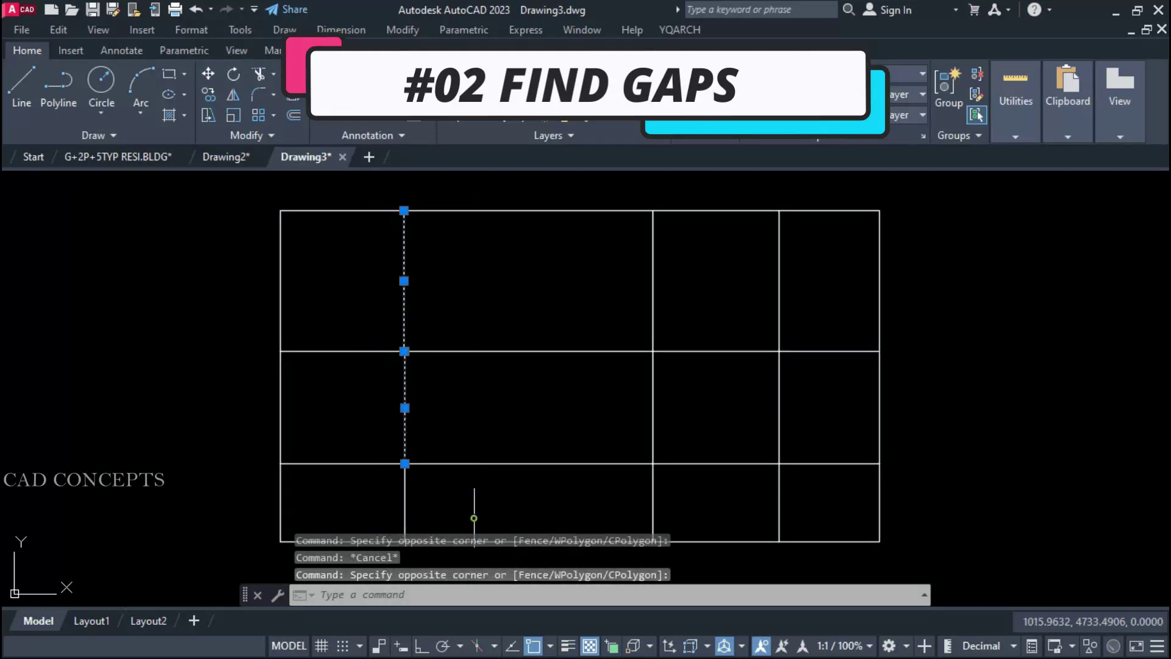
key(Escape)
click(250, 556)
click(939, 194)
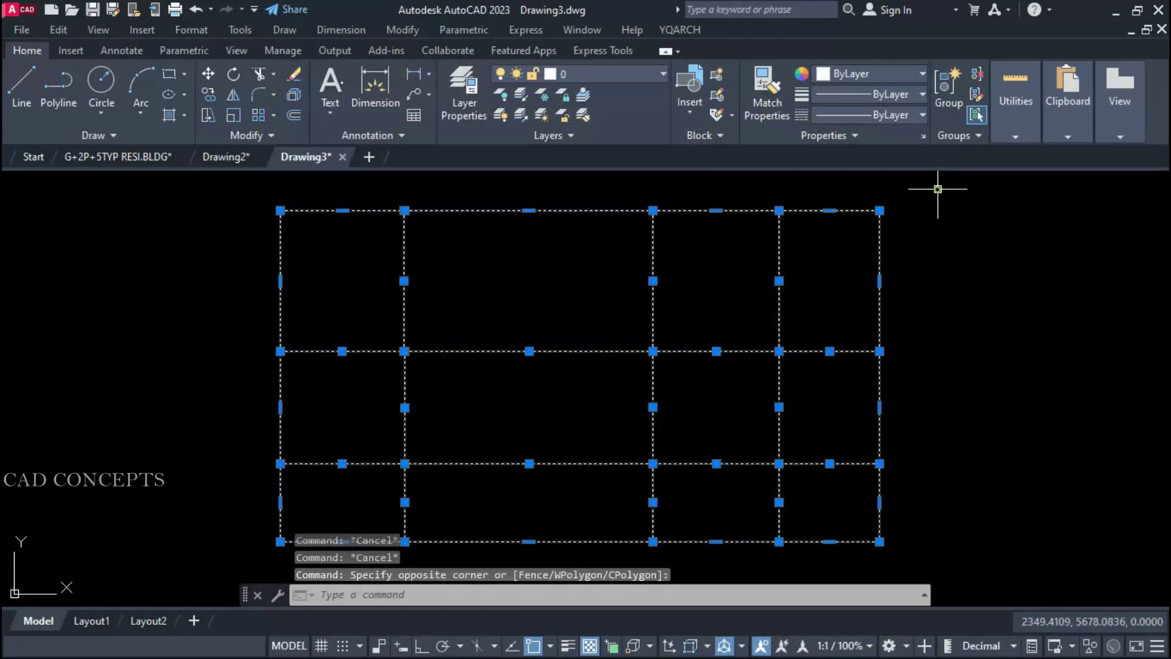
key(Escape)
mouse_move(572, 384)
middle_down()
mouse_move(580, 366)
mouse_move(568, 363)
middle_up()
key(Escape)
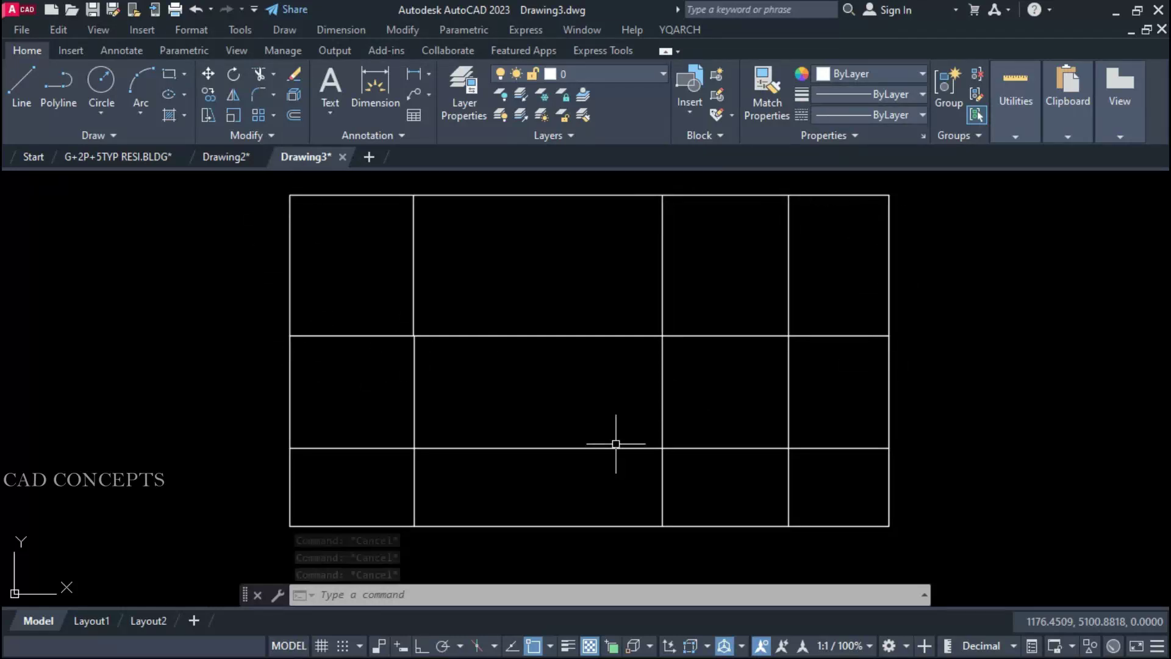
Run GAPS on the whole grid with the default gap limit and marker size.
text(G)
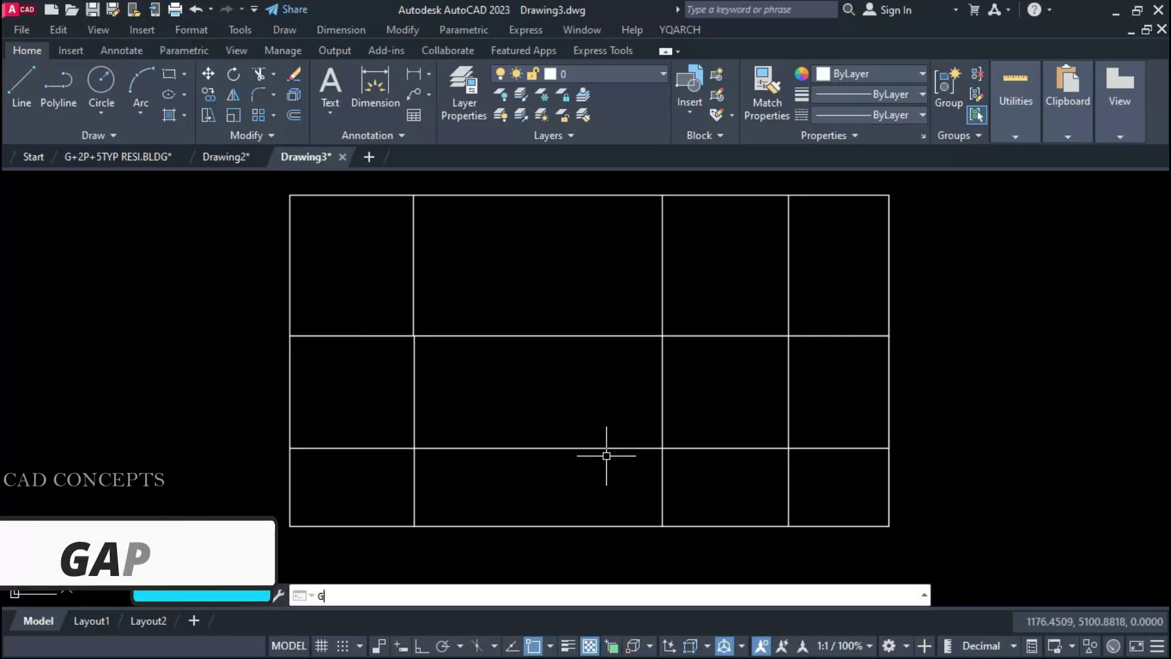
text(APS)
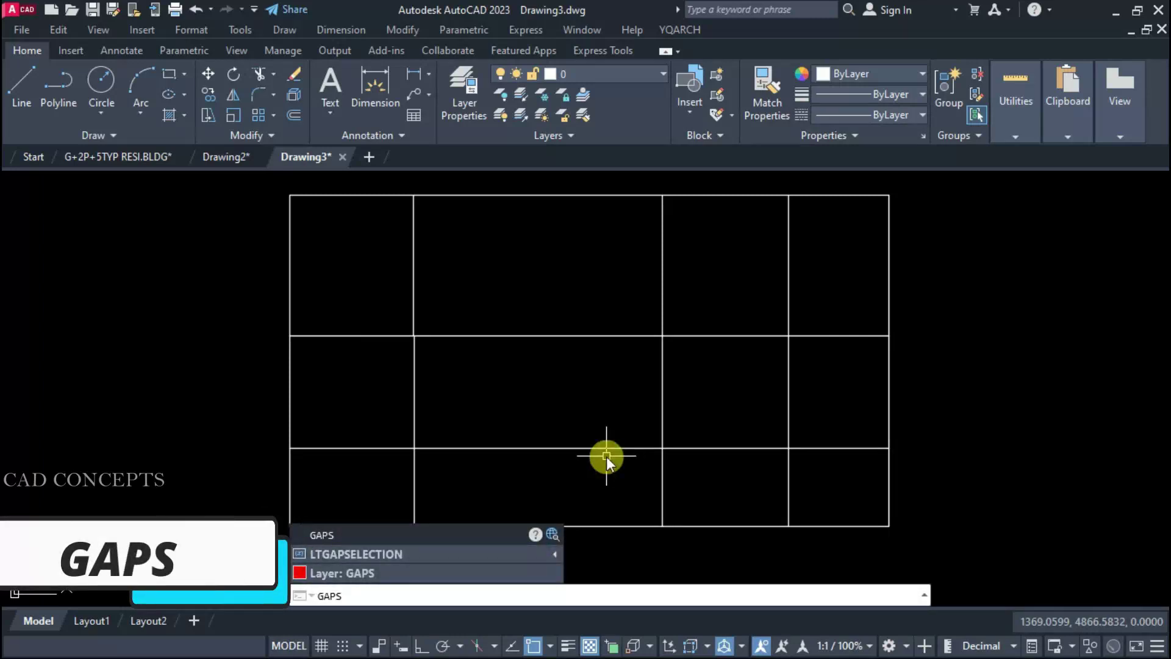
key(Return)
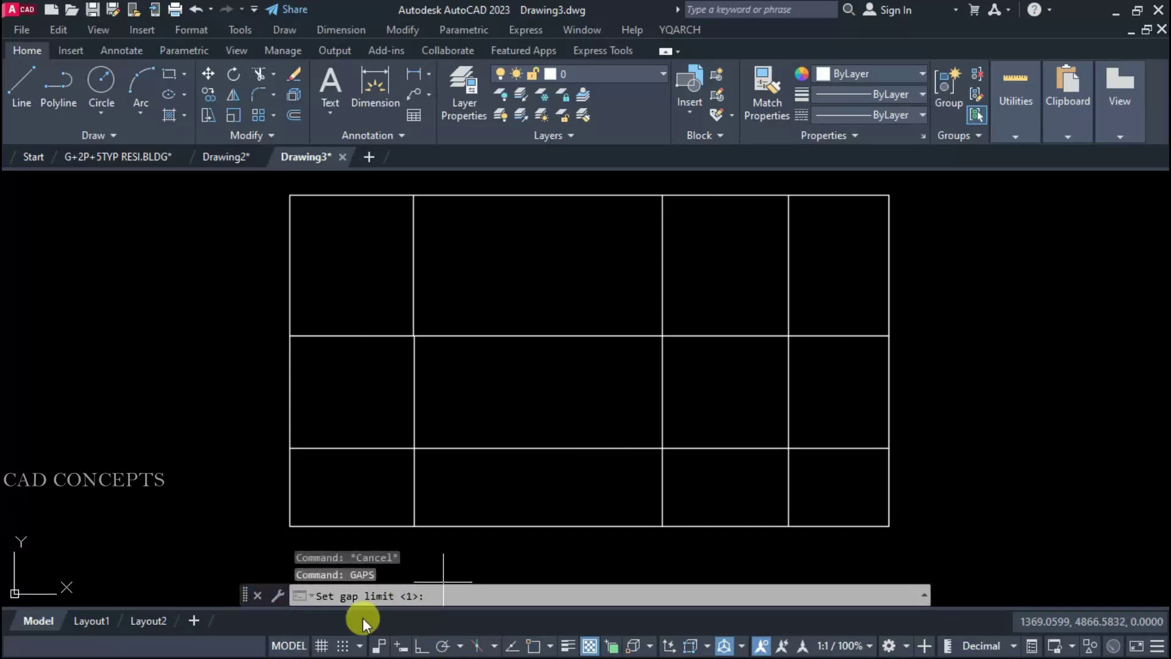
key(Return)
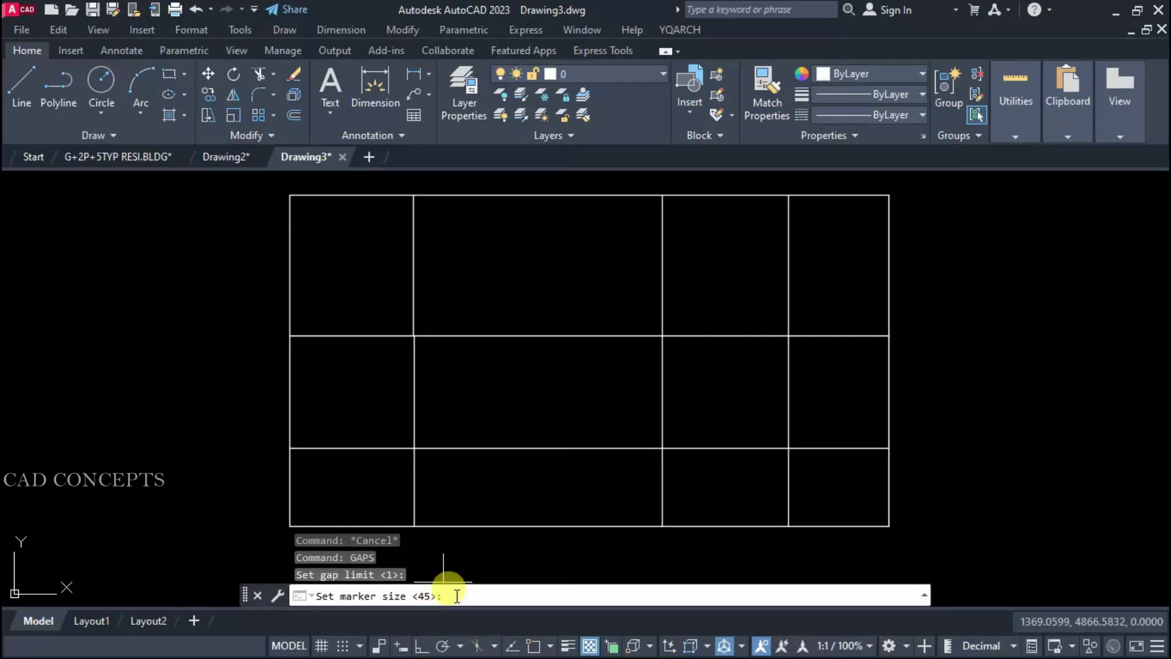
key(Return)
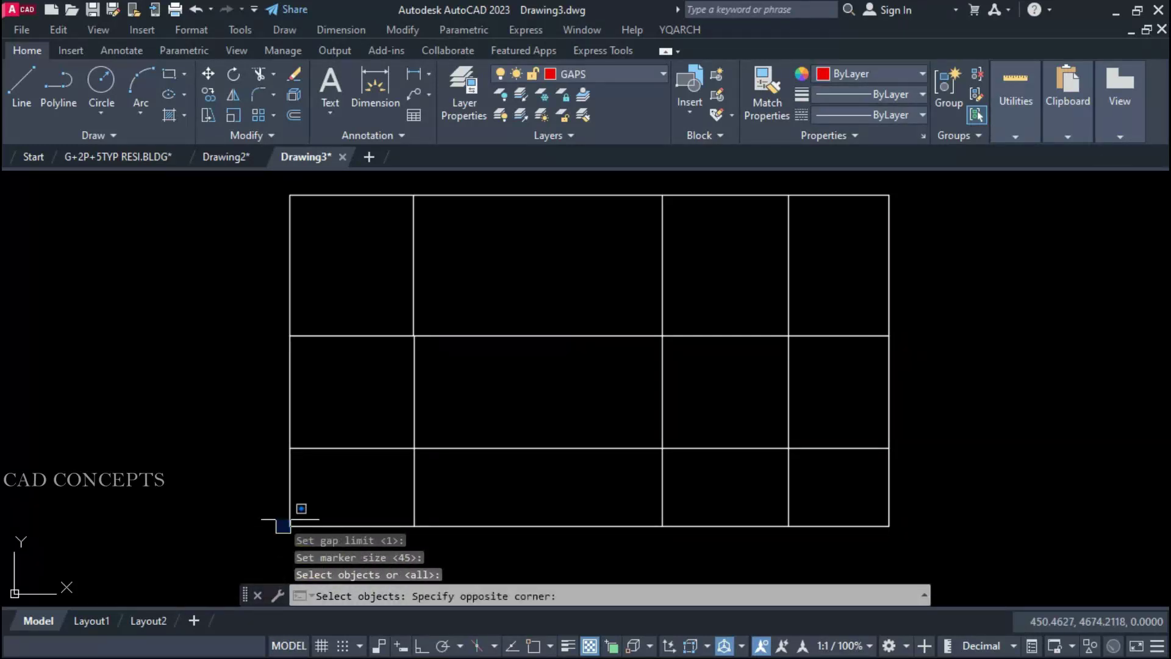
click(937, 184)
key(Return)
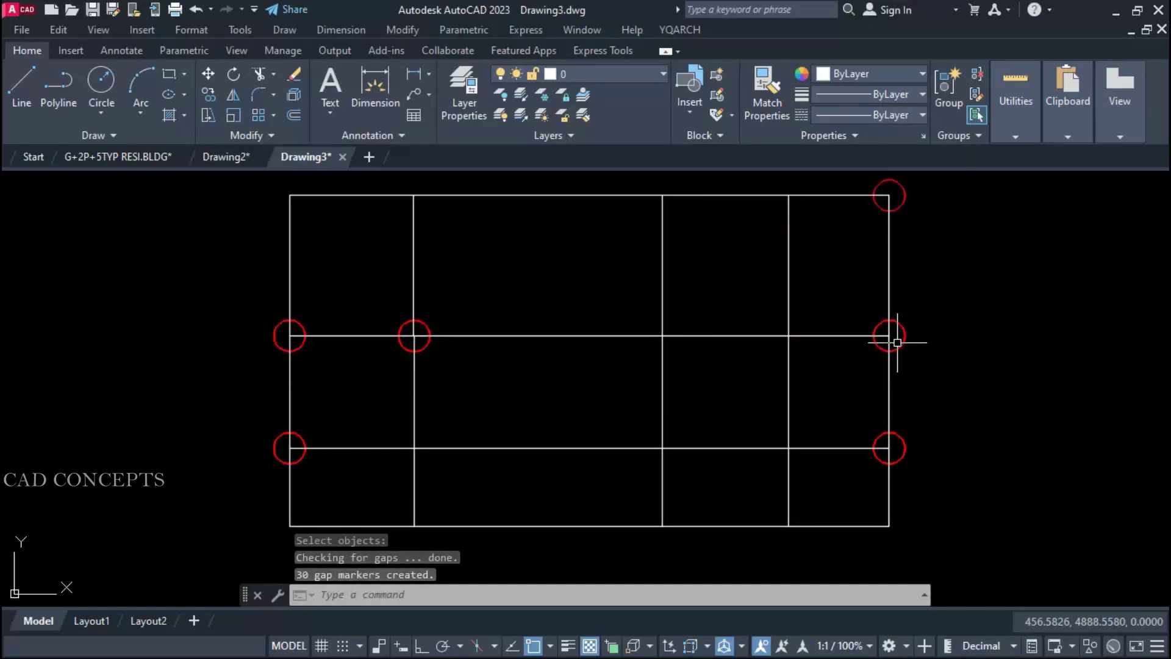
Zoom in and out to inspect the red gap markers across the grid.
scroll(341, 469, up, 3)
scroll(351, 472, up, 2)
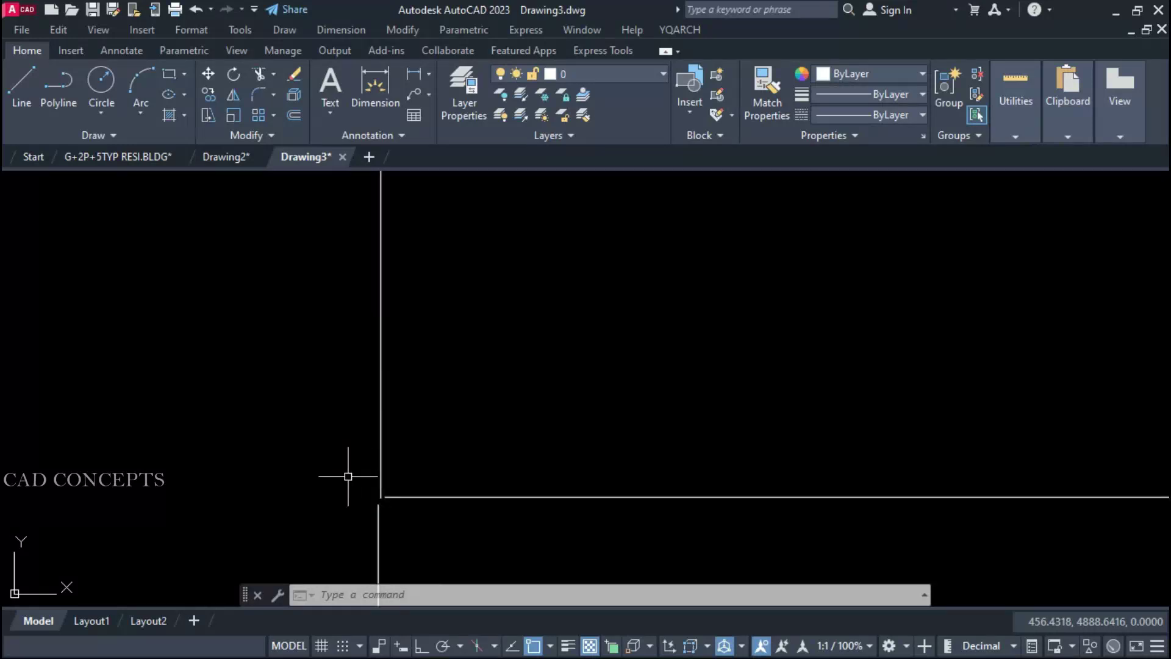
scroll(360, 488, up, 1)
scroll(385, 523, up, 1)
scroll(374, 364, down, 1)
scroll(377, 415, down, 1)
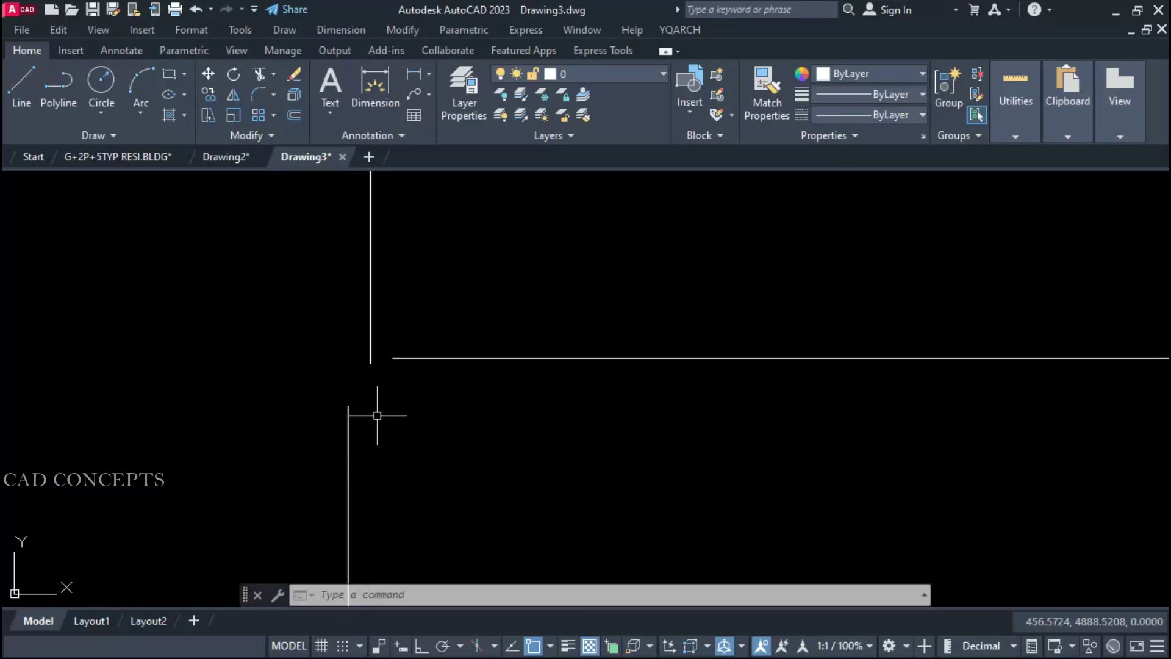
scroll(391, 391, down, 1)
scroll(382, 404, down, 2)
scroll(382, 409, down, 2)
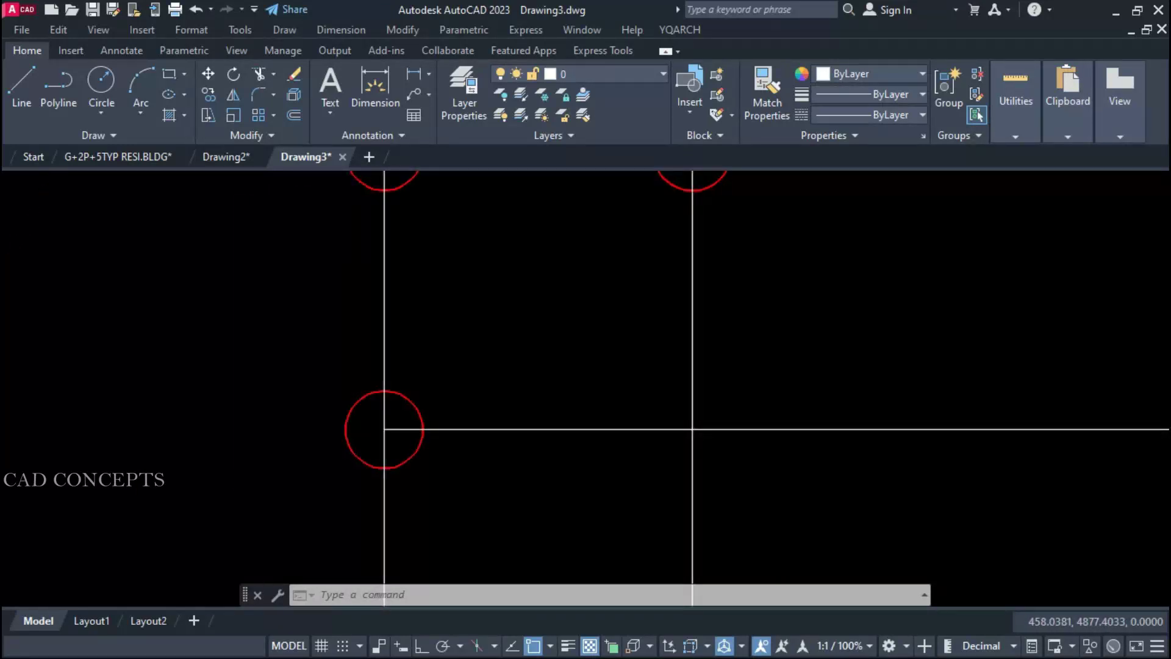
scroll(380, 367, down, 2)
scroll(380, 366, up, 4)
scroll(384, 313, up, 4)
scroll(395, 379, up, 3)
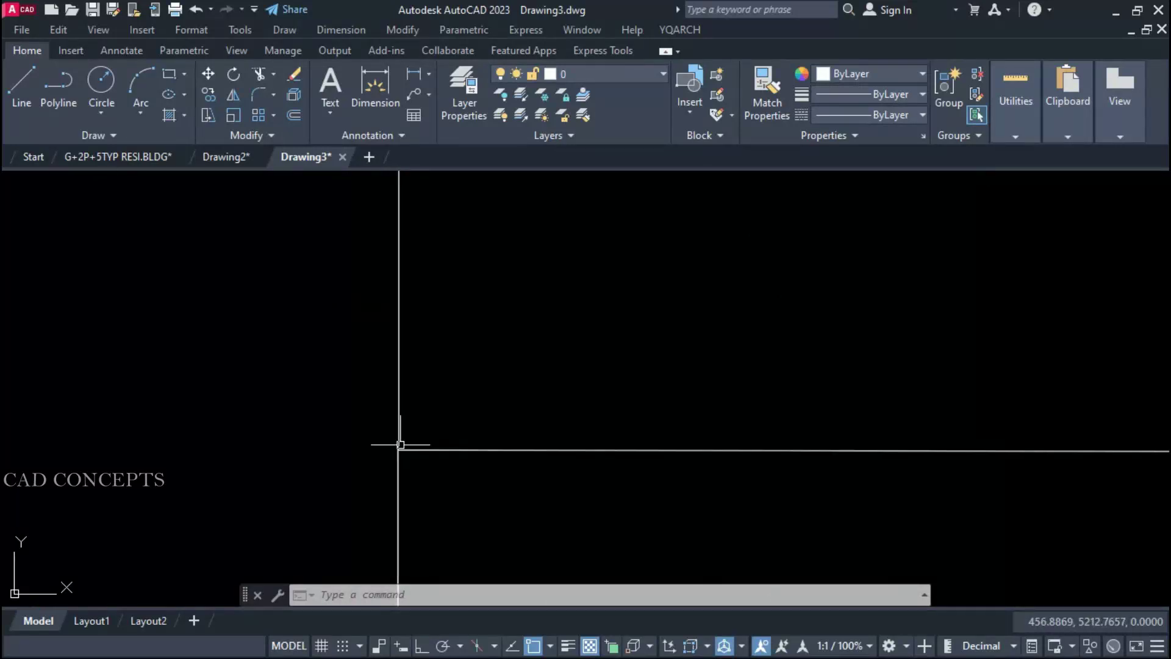
scroll(399, 439, up, 1)
scroll(448, 420, up, 6)
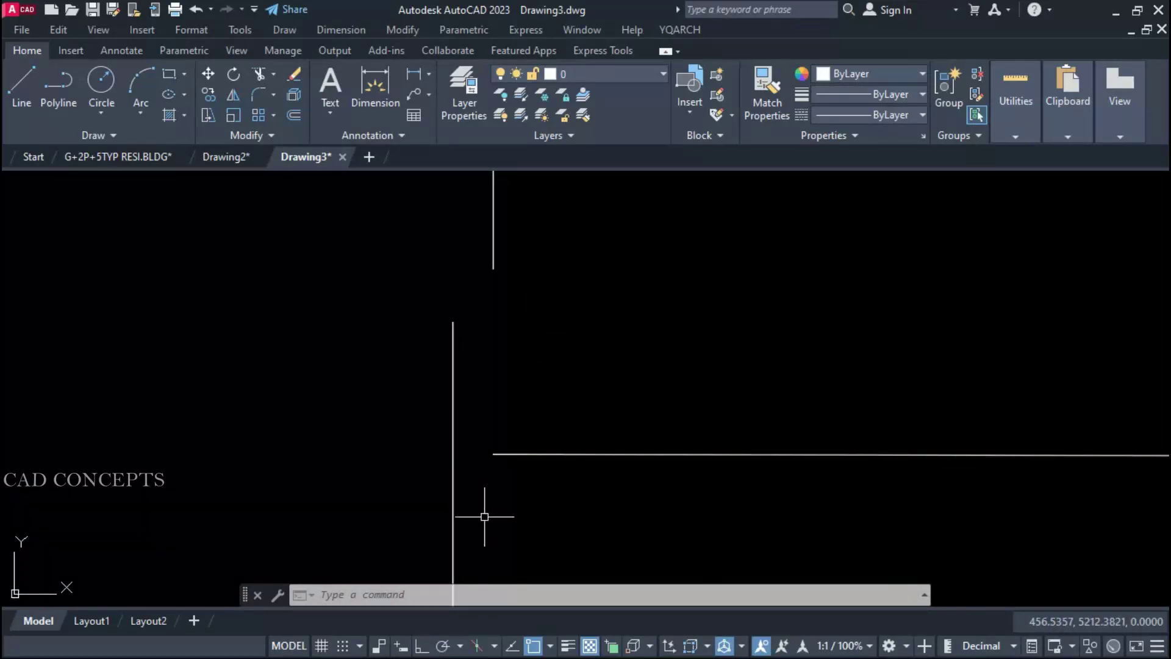
scroll(437, 305, down, 3)
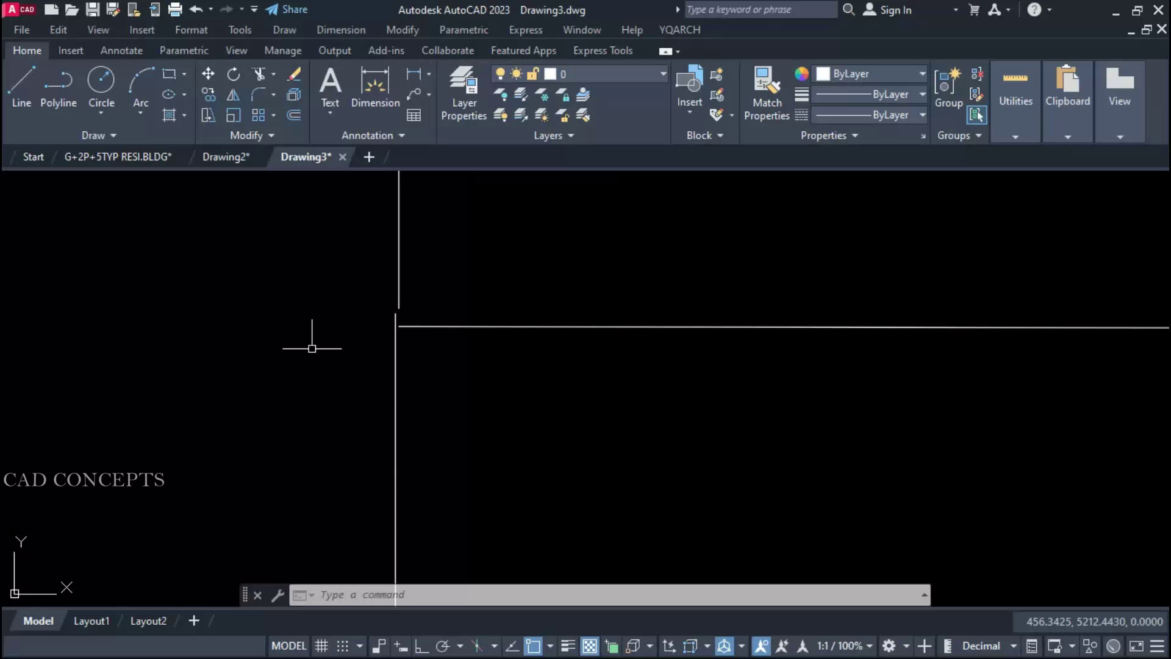
scroll(308, 353, down, 3)
scroll(314, 361, down, 2)
scroll(611, 357, up, 6)
scroll(594, 374, up, 6)
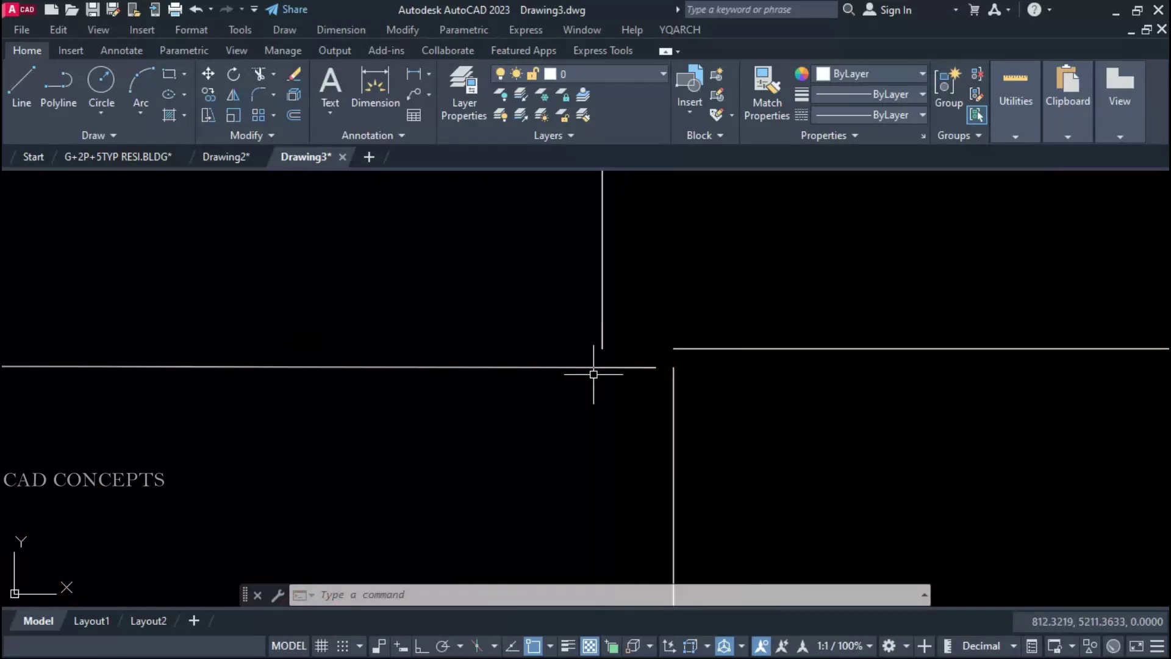
scroll(697, 367, down, 5)
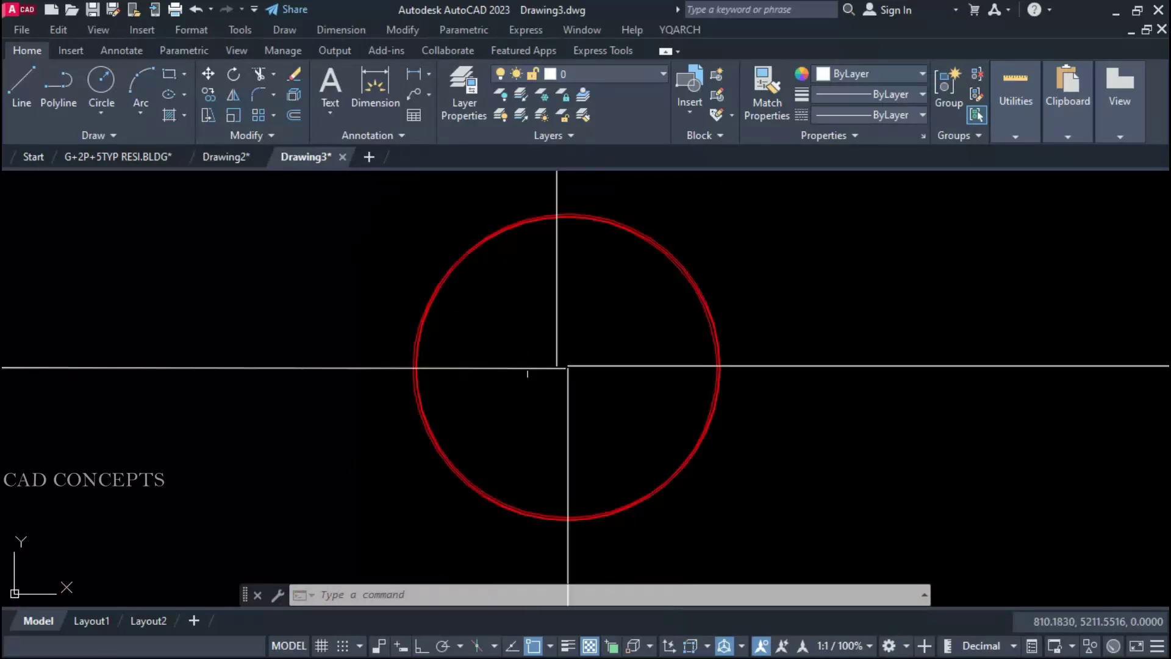
scroll(525, 371, down, 4)
scroll(459, 382, down, 3)
scroll(596, 402, up, 5)
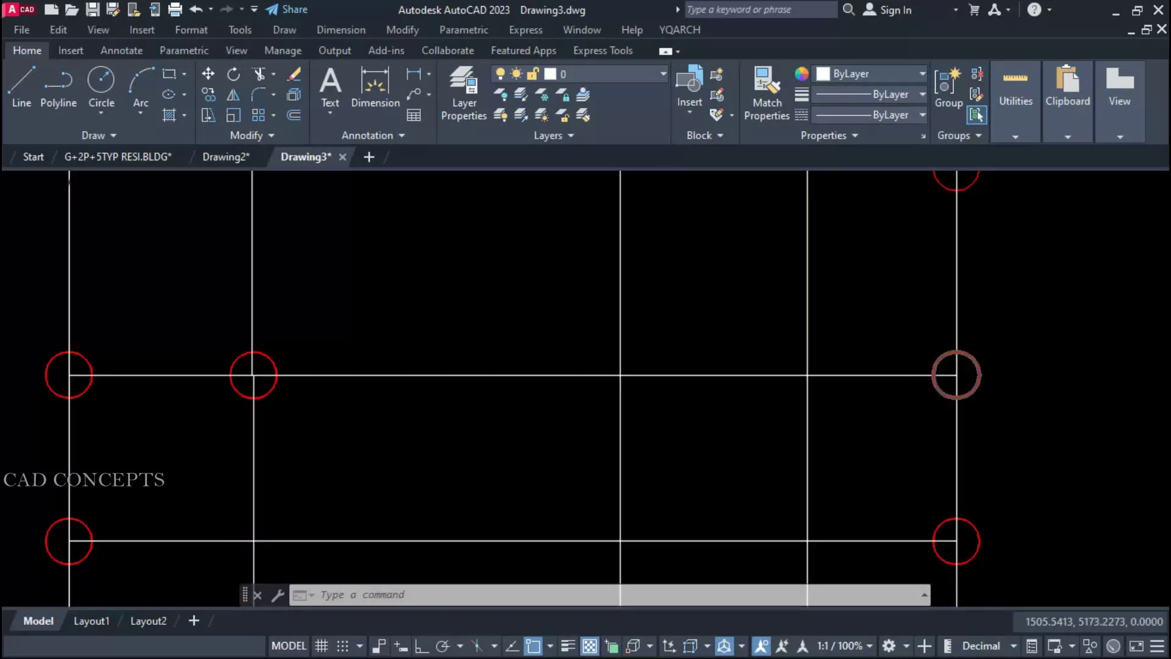
scroll(955, 375, up, 6)
scroll(976, 369, up, 3)
Pan to the grid's right side and top-right corner to check the remaining gaps.
middle_drag(993, 293, 847, 376)
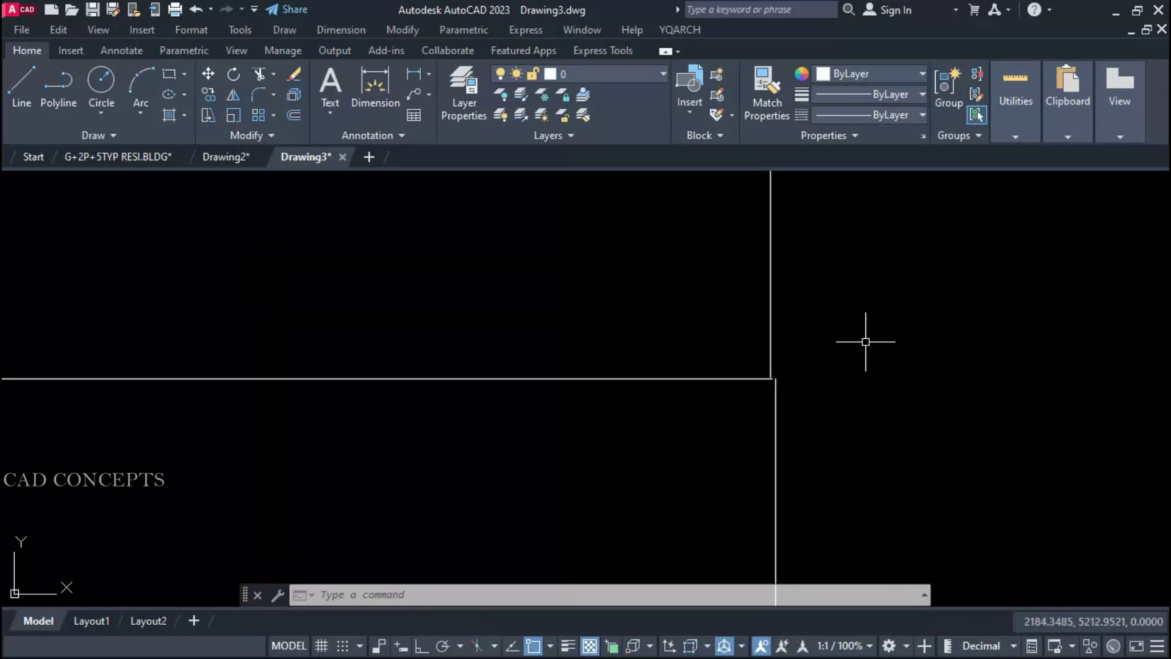
middle_drag(865, 341, 701, 235)
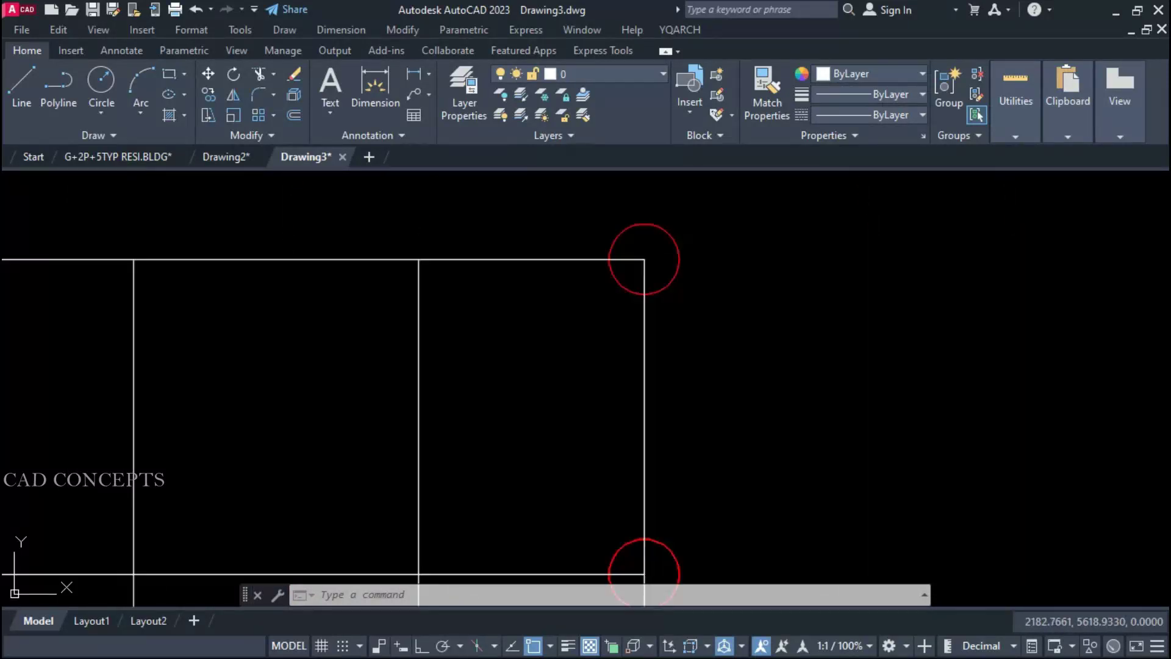
scroll(627, 274, down, 3)
scroll(627, 374, up, 3)
scroll(670, 275, up, 2)
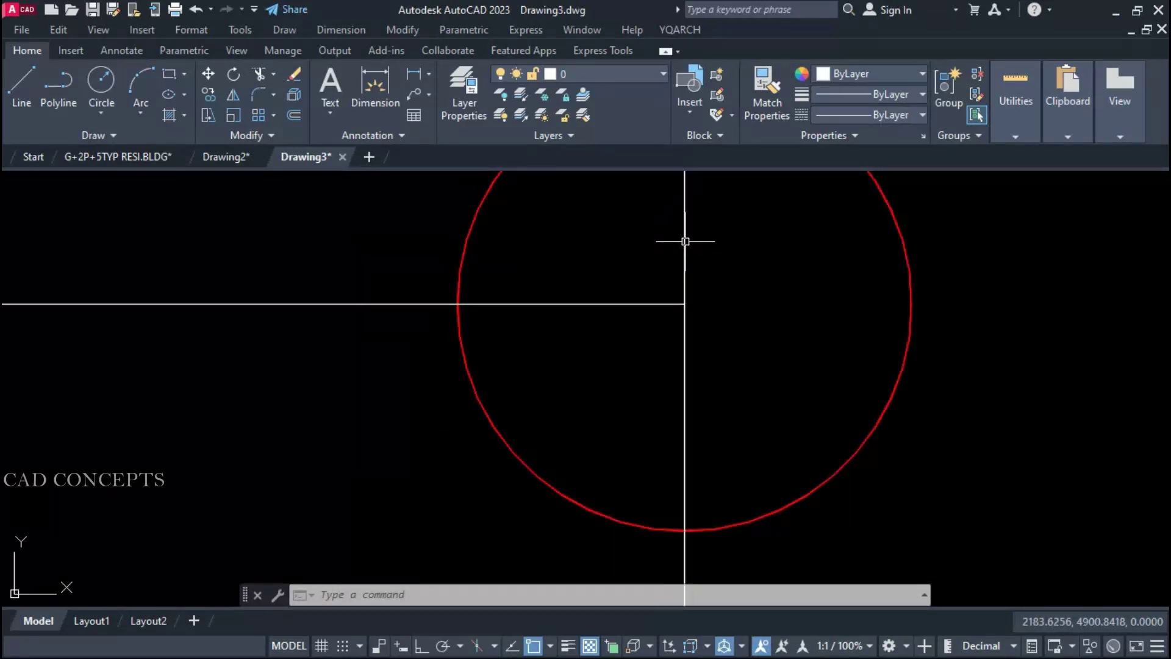
scroll(677, 332, up, 3)
scroll(701, 230, up, 2)
scroll(724, 244, up, 2)
scroll(753, 329, up, 2)
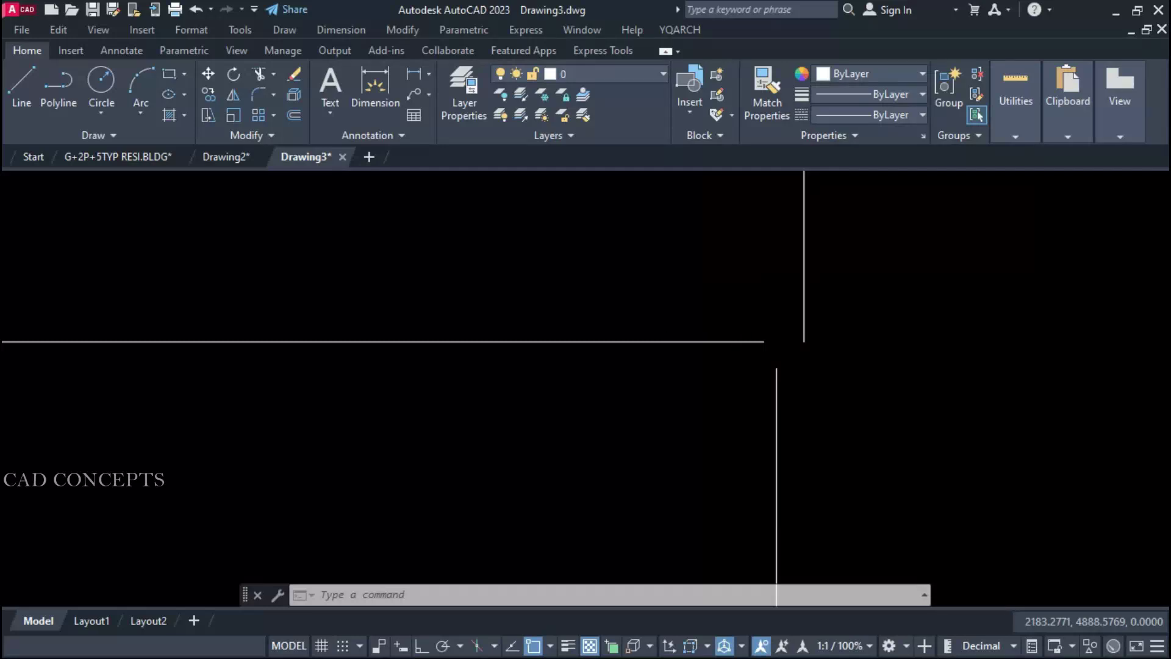
scroll(732, 366, down, 3)
scroll(689, 403, down, 3)
scroll(677, 390, down, 3)
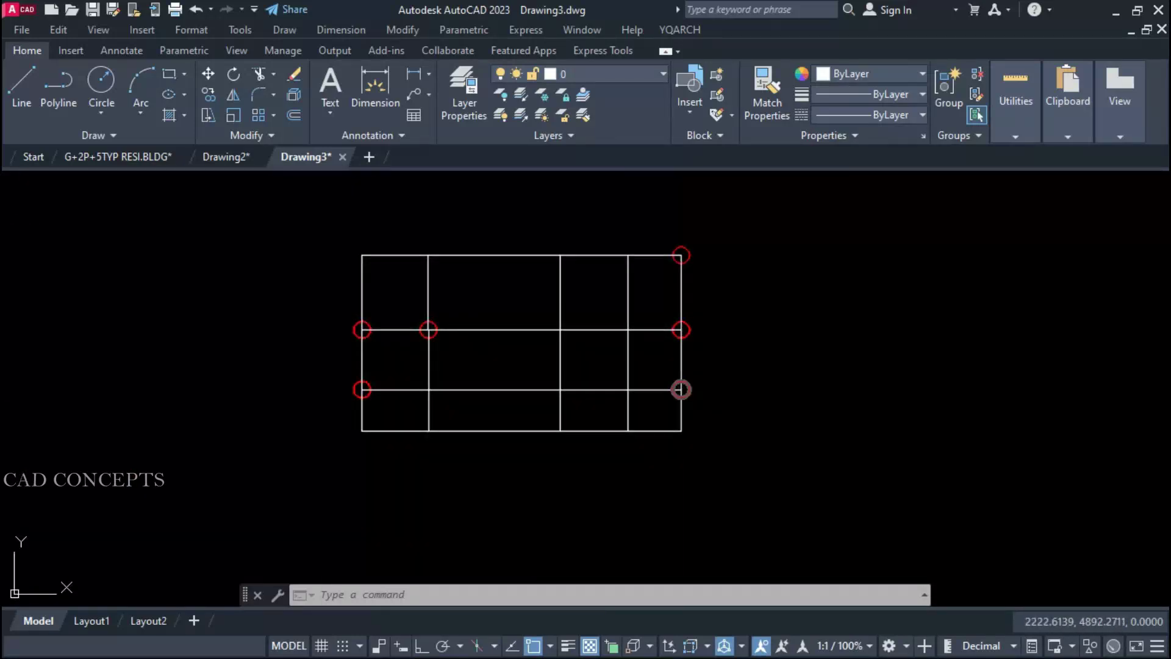
middle_drag(530, 396, 549, 405)
click(300, 478)
Draw a barcode encoding 4 and 9 from a picked start point and angle.
click(744, 258)
key(Escape)
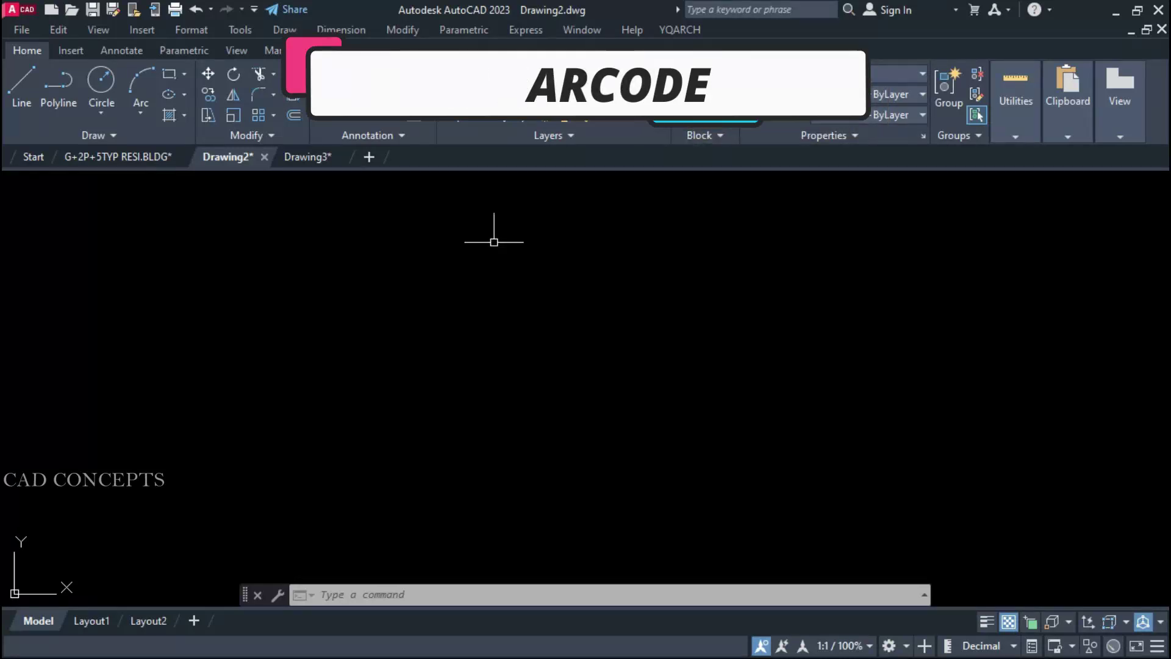
text(BARC)
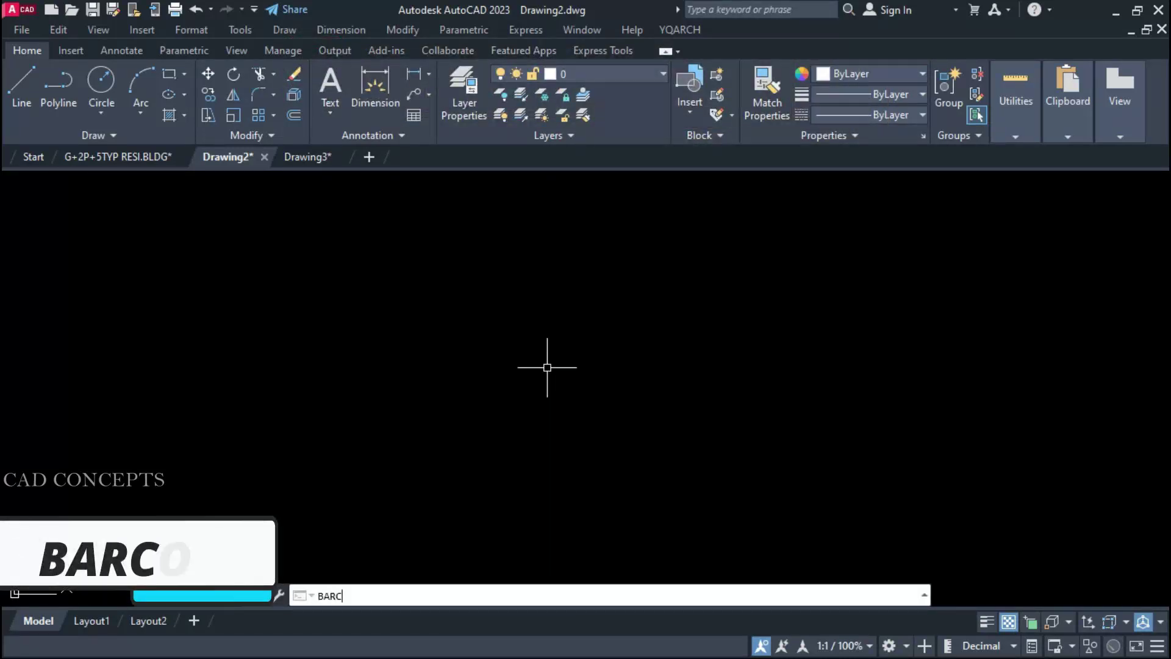
text(ODE)
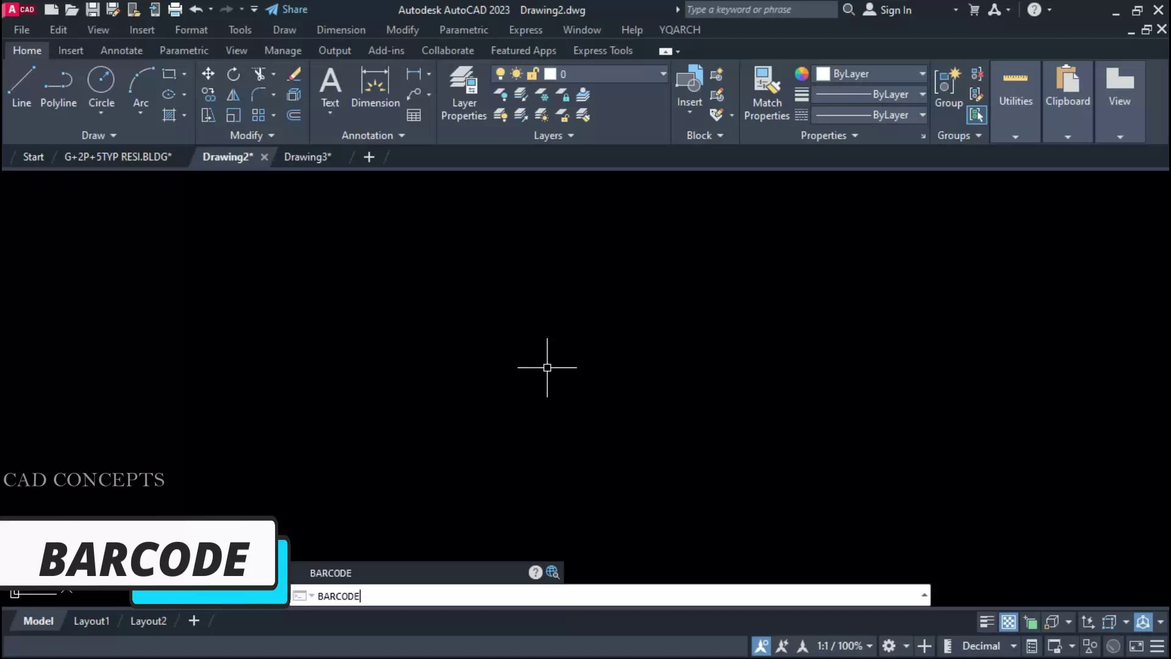
key(Return)
click(251, 372)
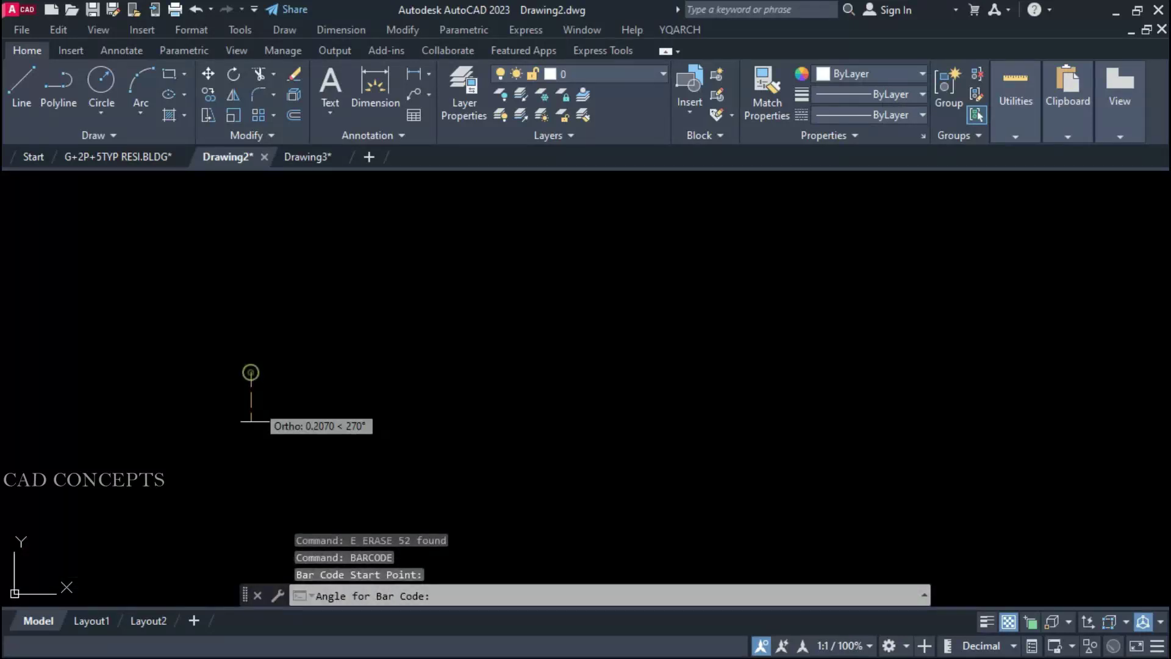
click(819, 367)
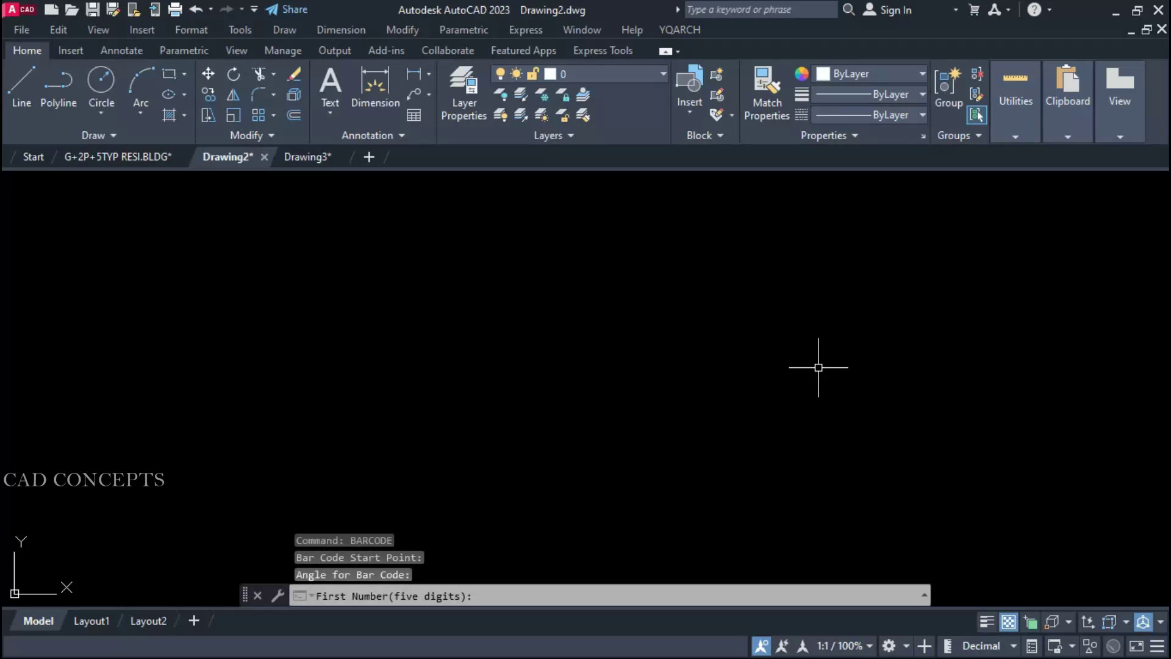
text(4)
key(Return)
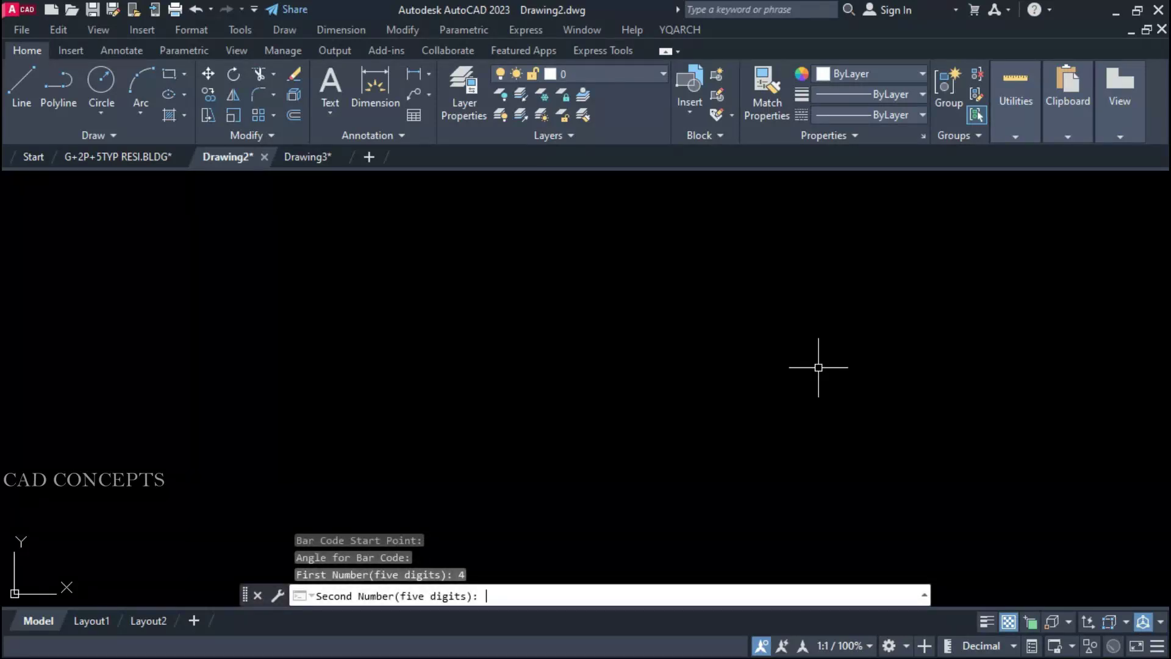
text(9)
key(Return)
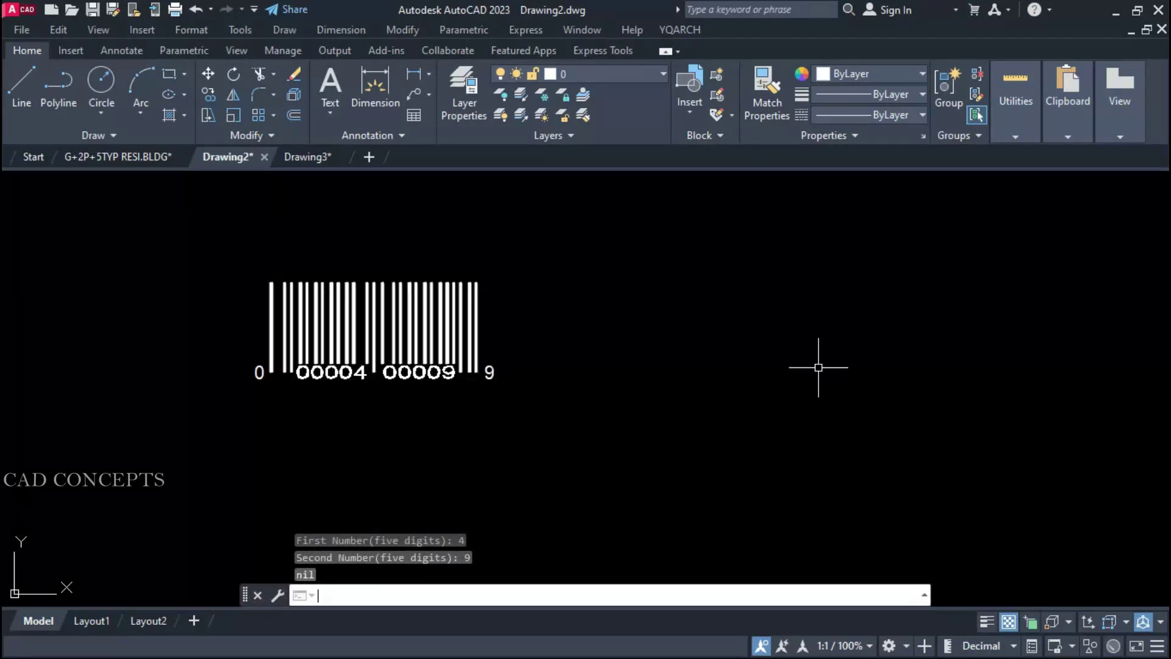
Zoom in and select all the barcode bars to show them, then clear the selection.
scroll(178, 335, up, 2)
middle_drag(684, 512, 660, 537)
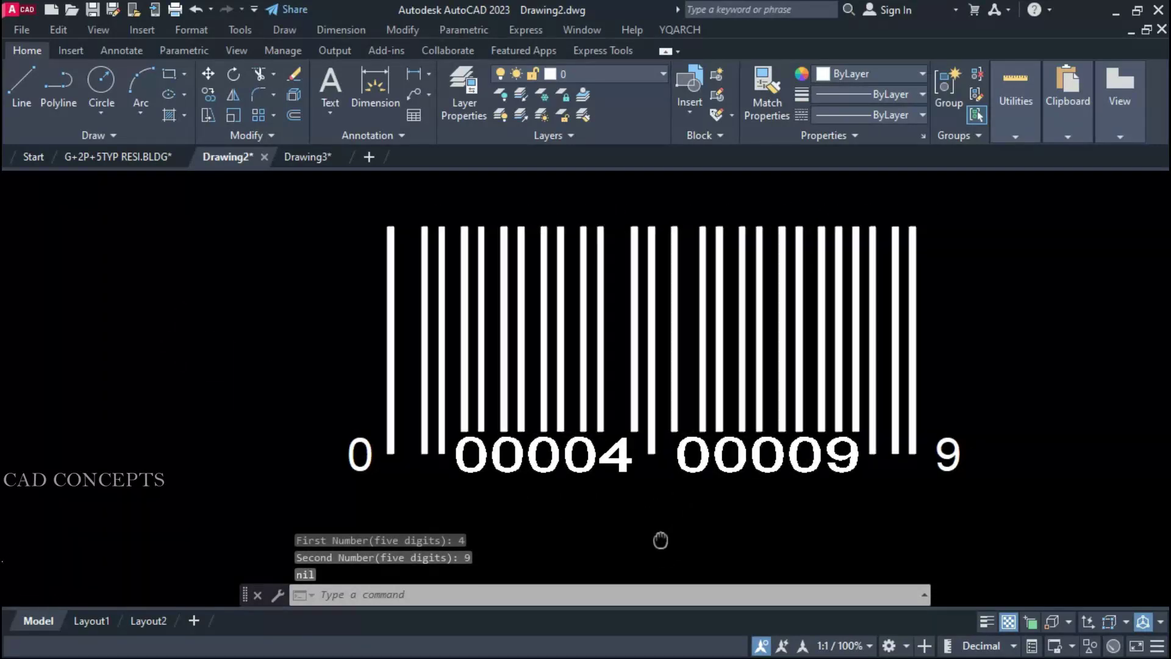
click(962, 321)
click(209, 328)
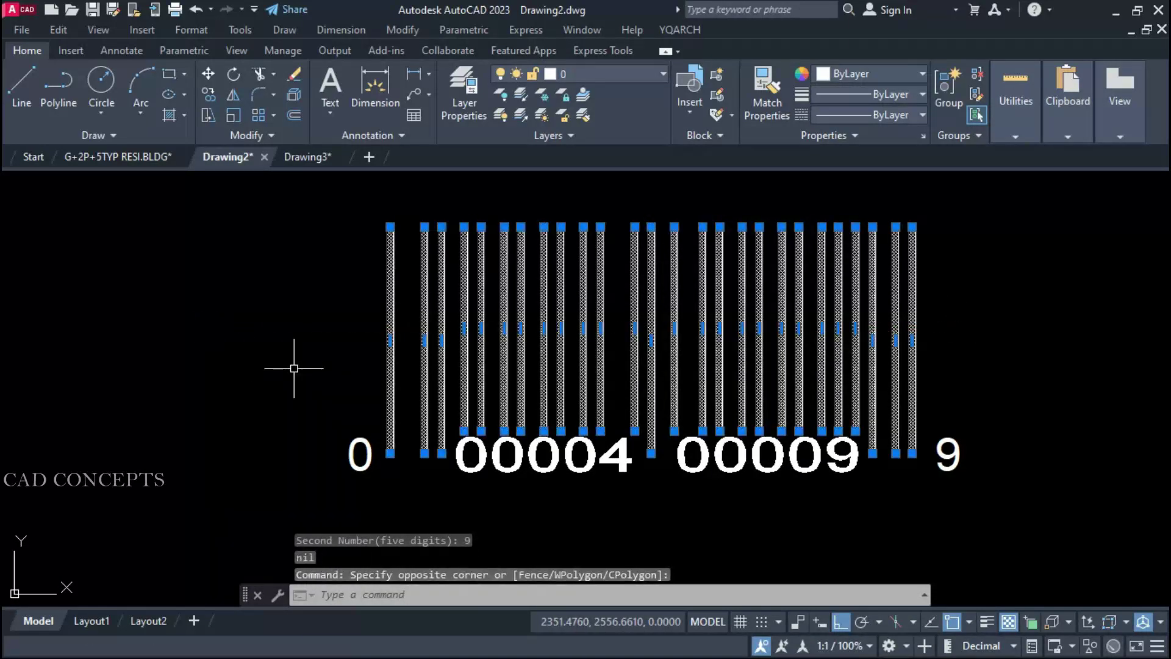
key(Escape)
key(Escape)
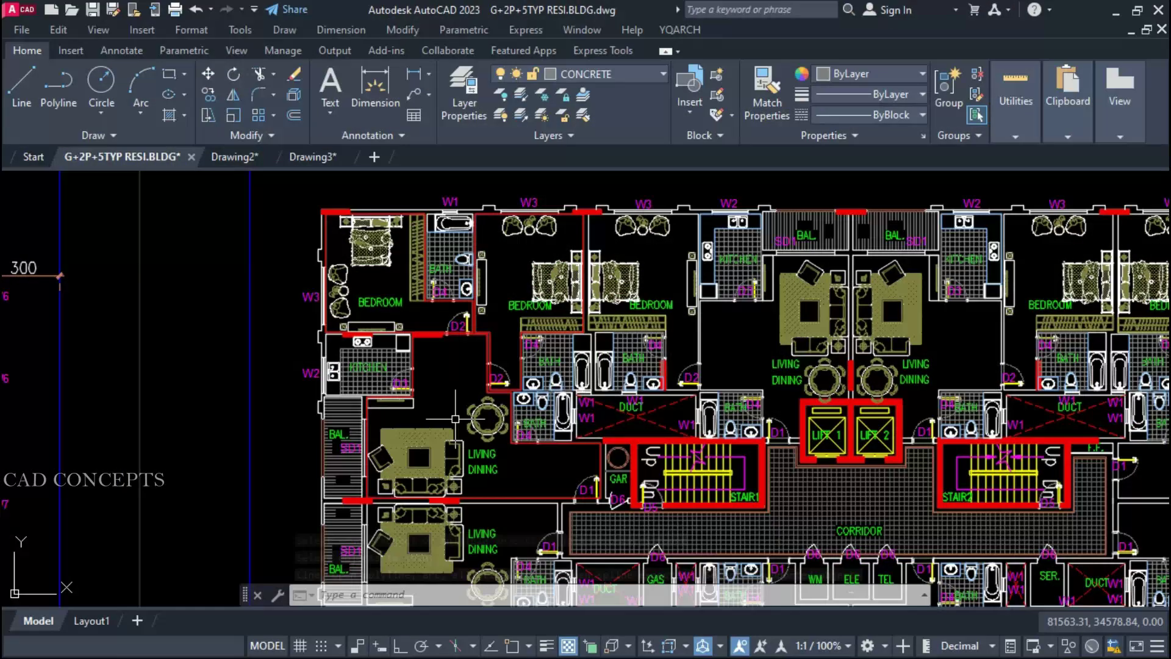
middle_drag(467, 365, 481, 378)
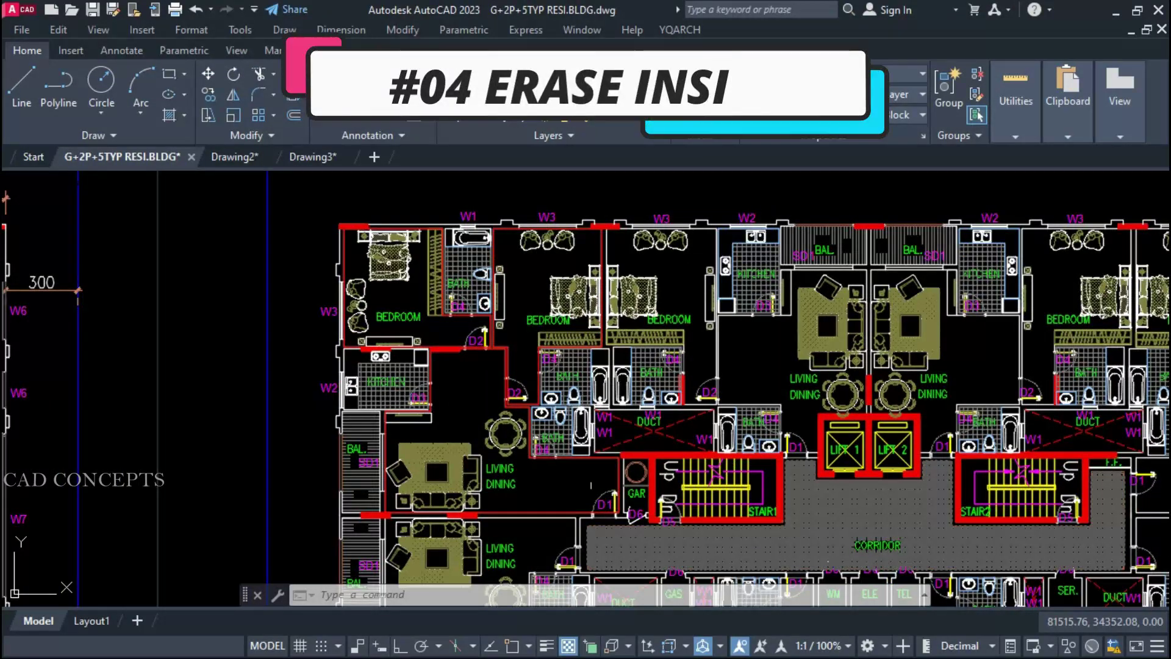
scroll(504, 337, up, 3)
scroll(505, 337, up, 3)
click(504, 338)
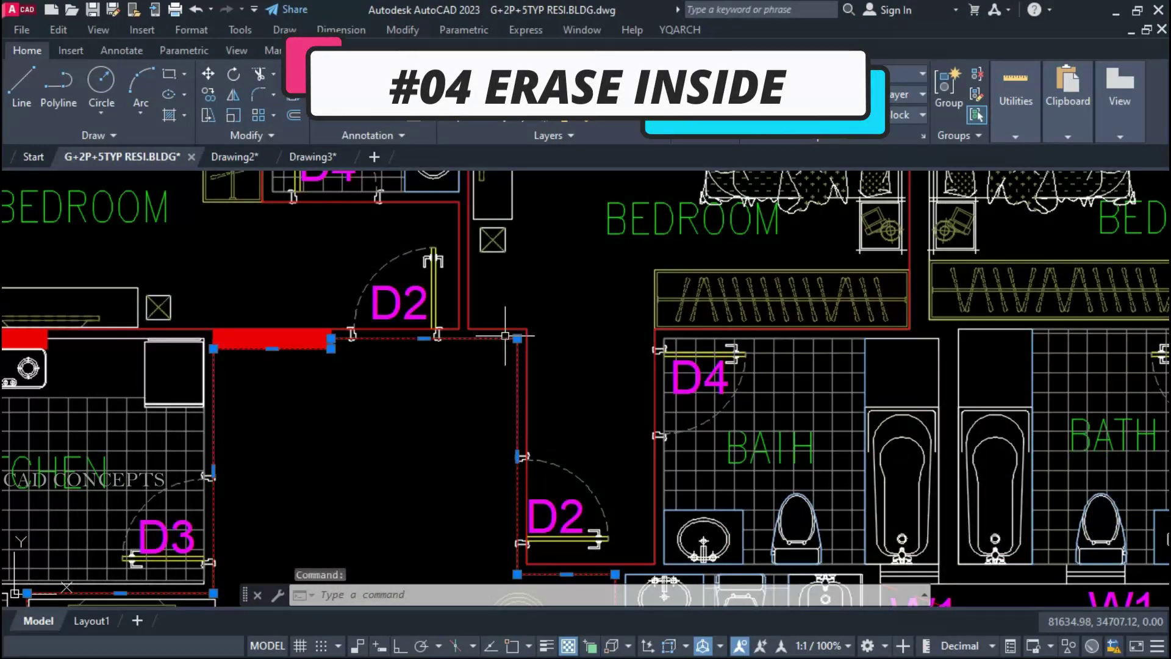
click(506, 330)
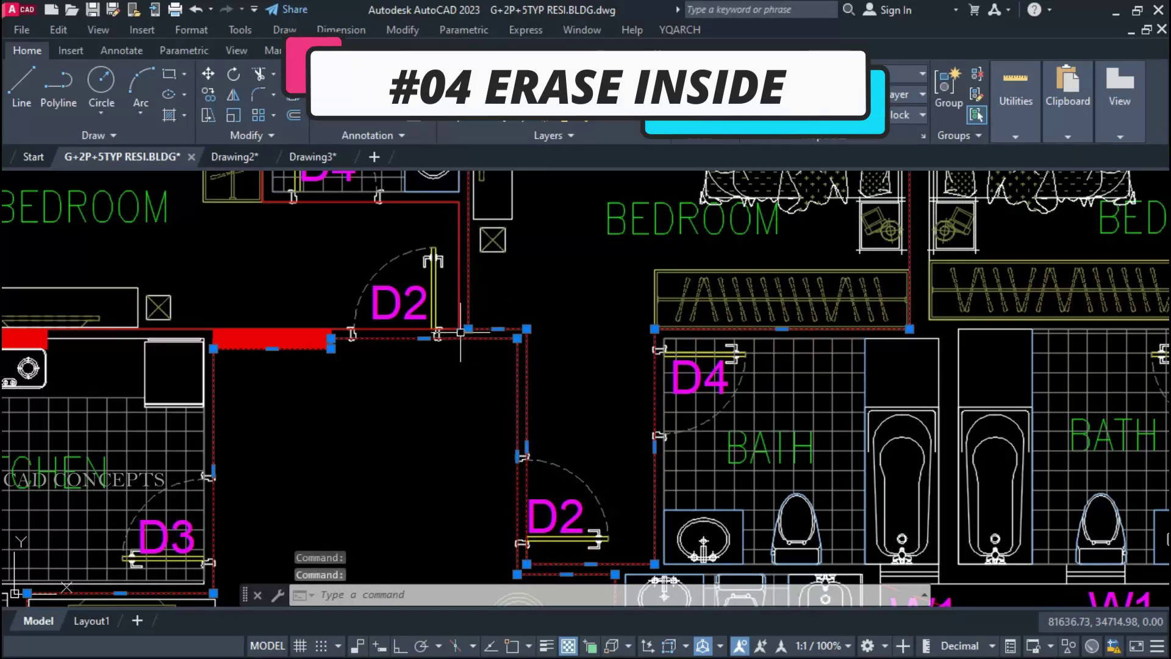
scroll(460, 333, down, 2)
scroll(460, 342, down, 2)
scroll(462, 430, down, 1)
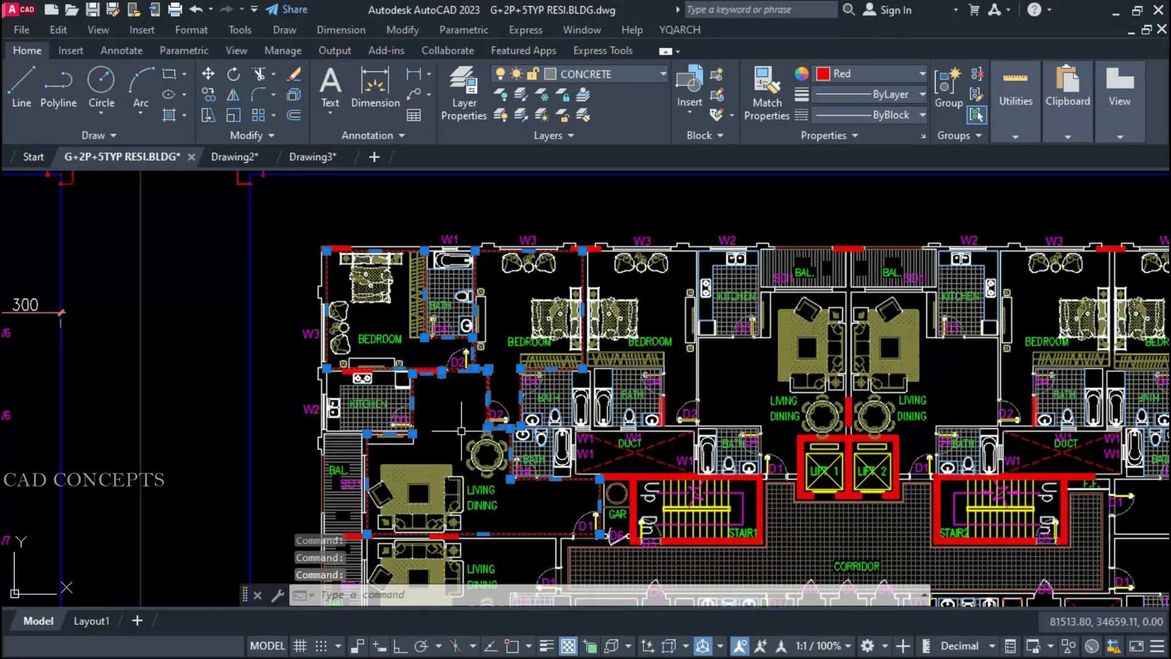
click(379, 339)
key(Escape)
key(Escape)
scroll(364, 319, up, 4)
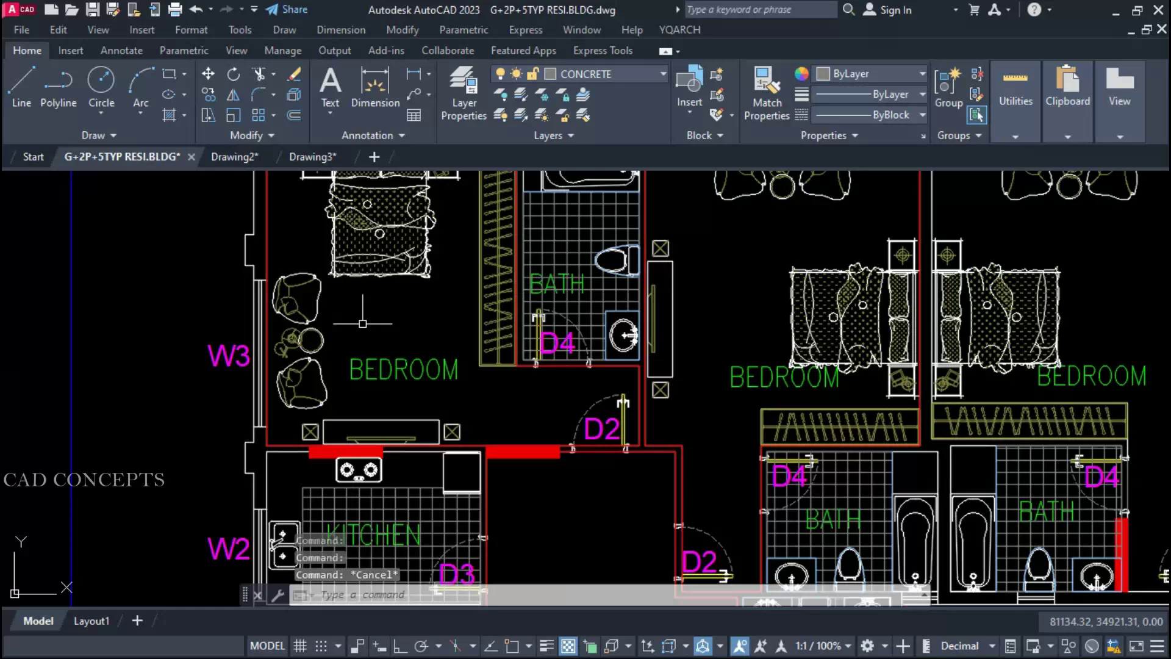
drag(315, 296, 304, 389)
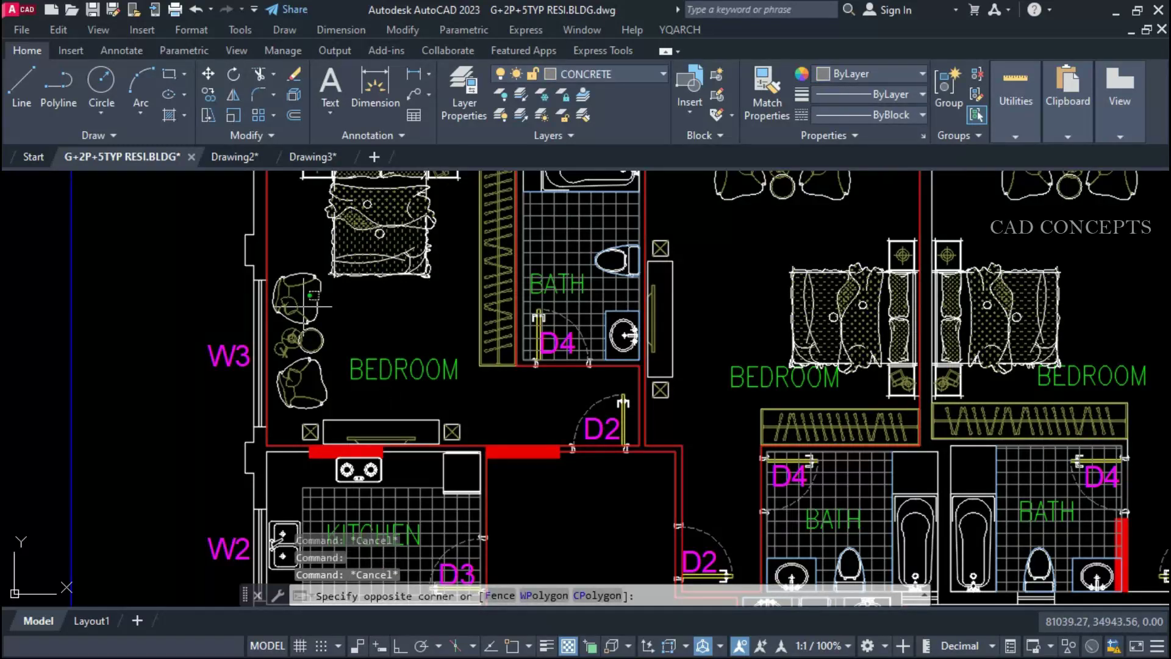
scroll(304, 388, down, 3)
click(654, 345)
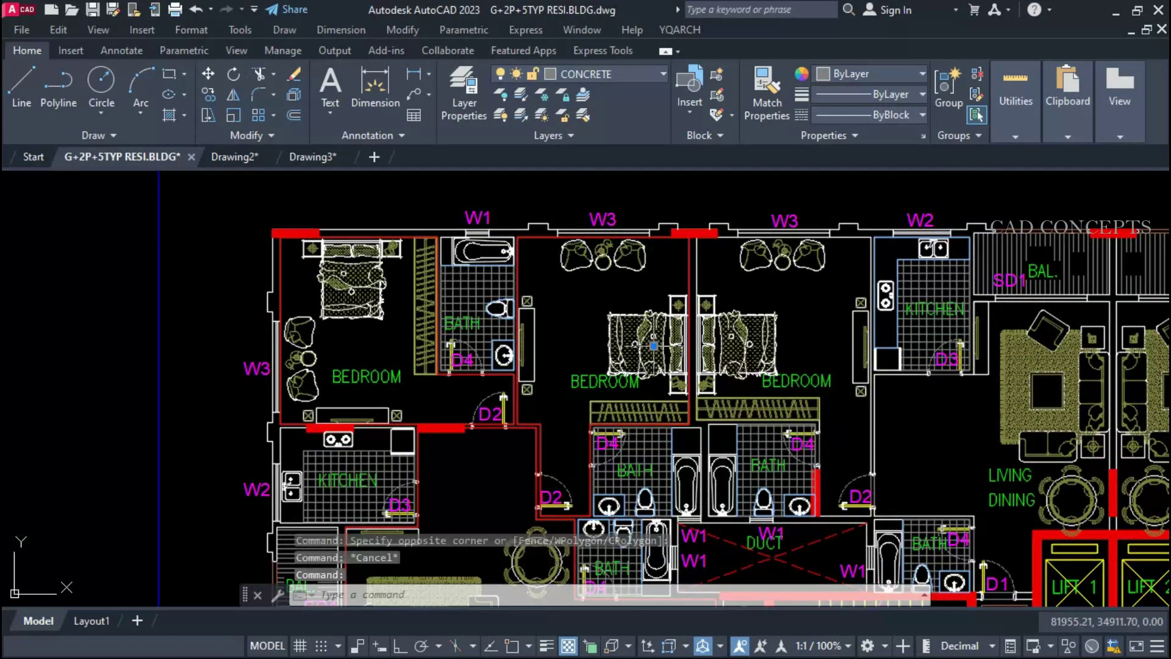
click(634, 256)
click(653, 258)
key(Escape)
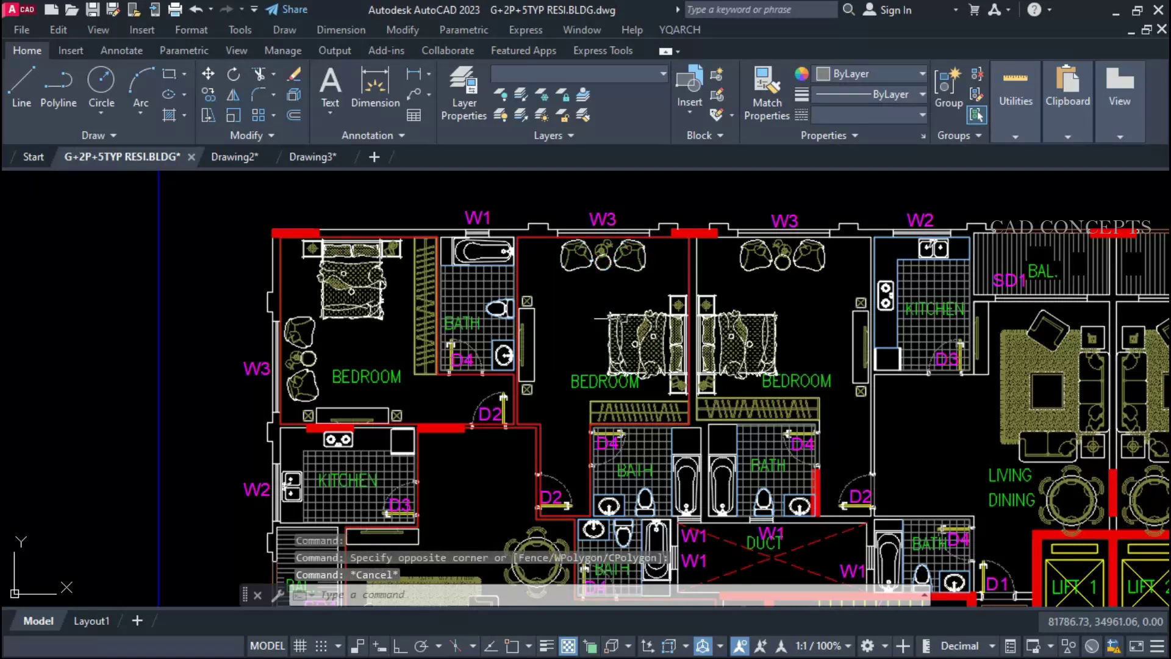
scroll(463, 219, down, 2)
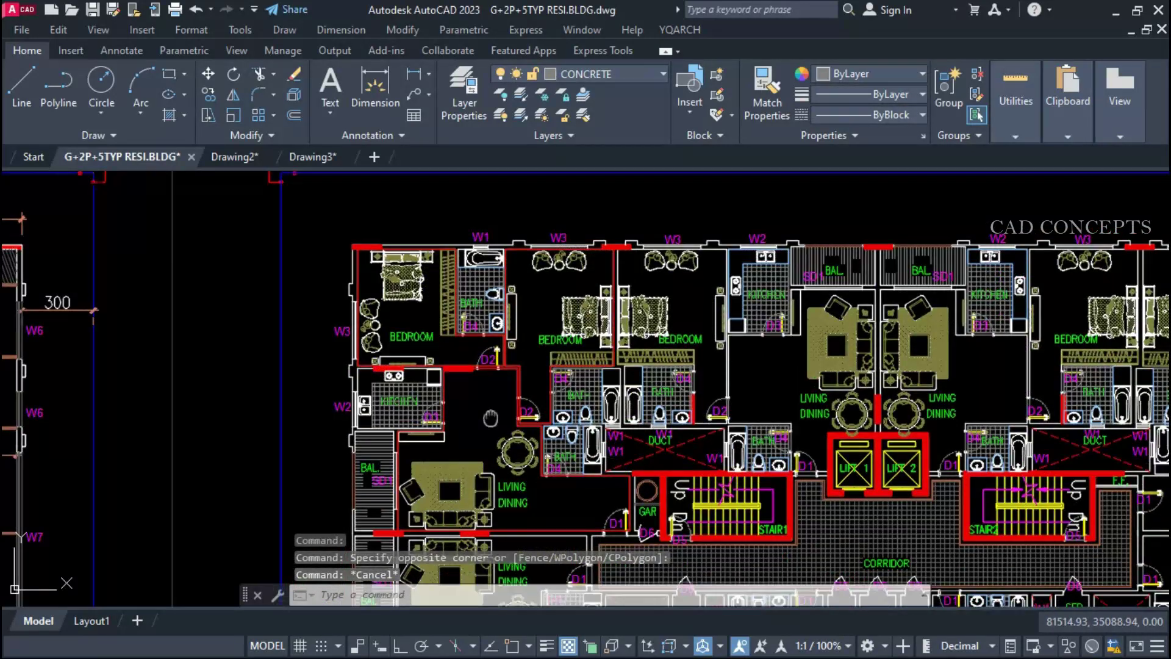
scroll(464, 219, down, 1)
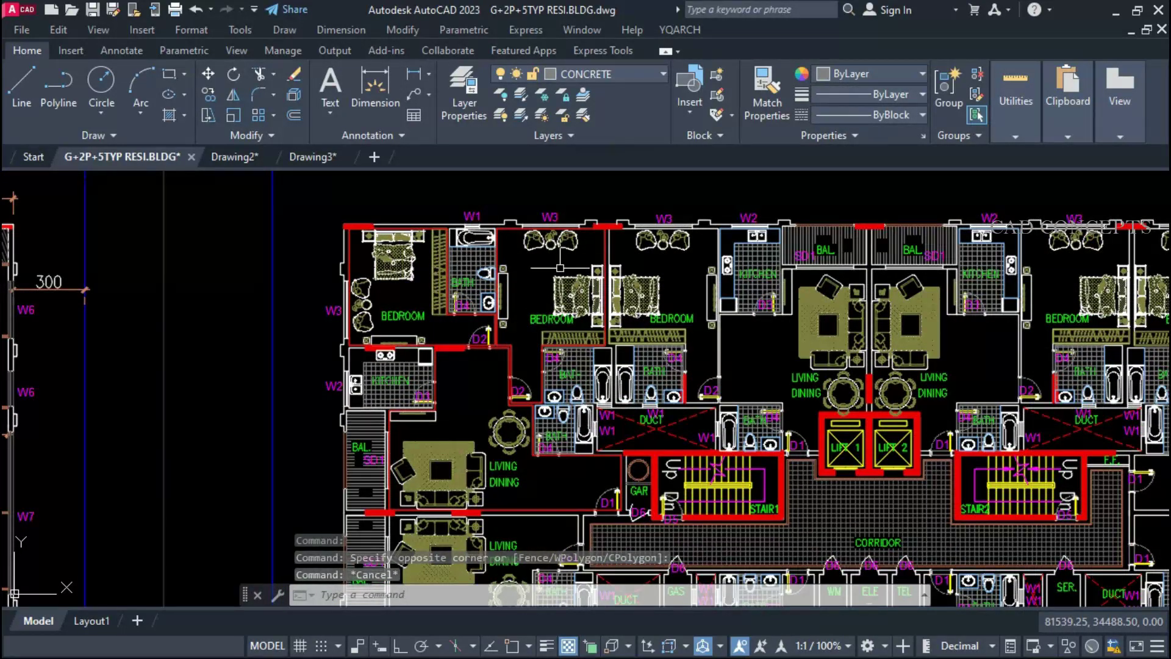
Erase everything inside the top-left bedroom outline with EICP.
text(EI)
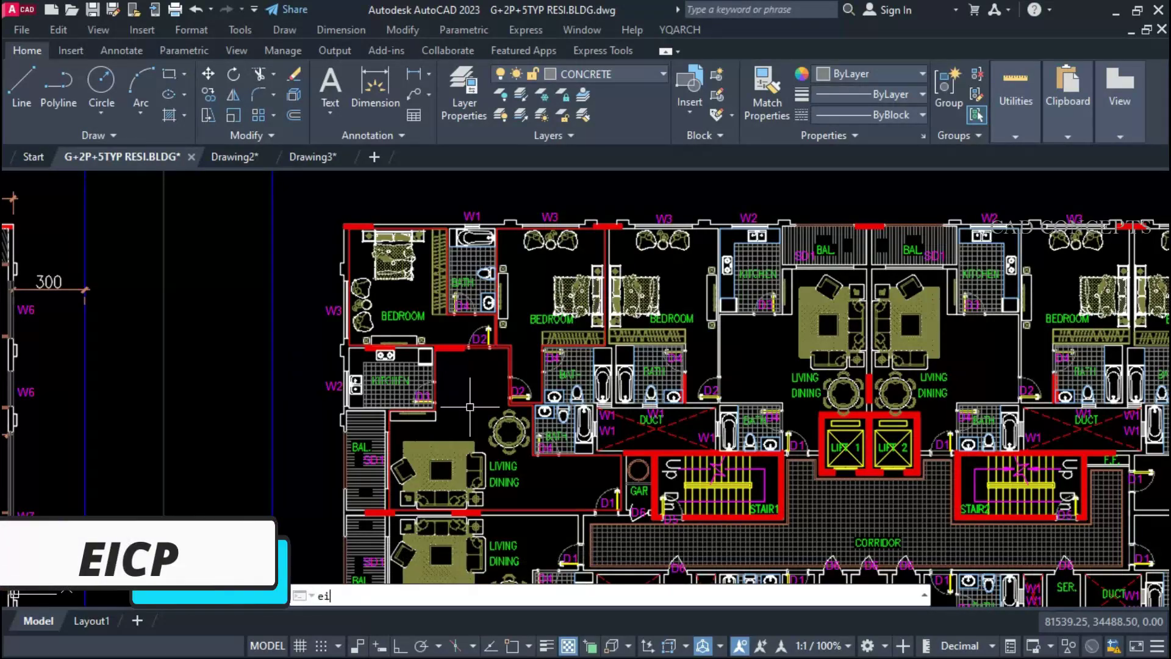
text(c)
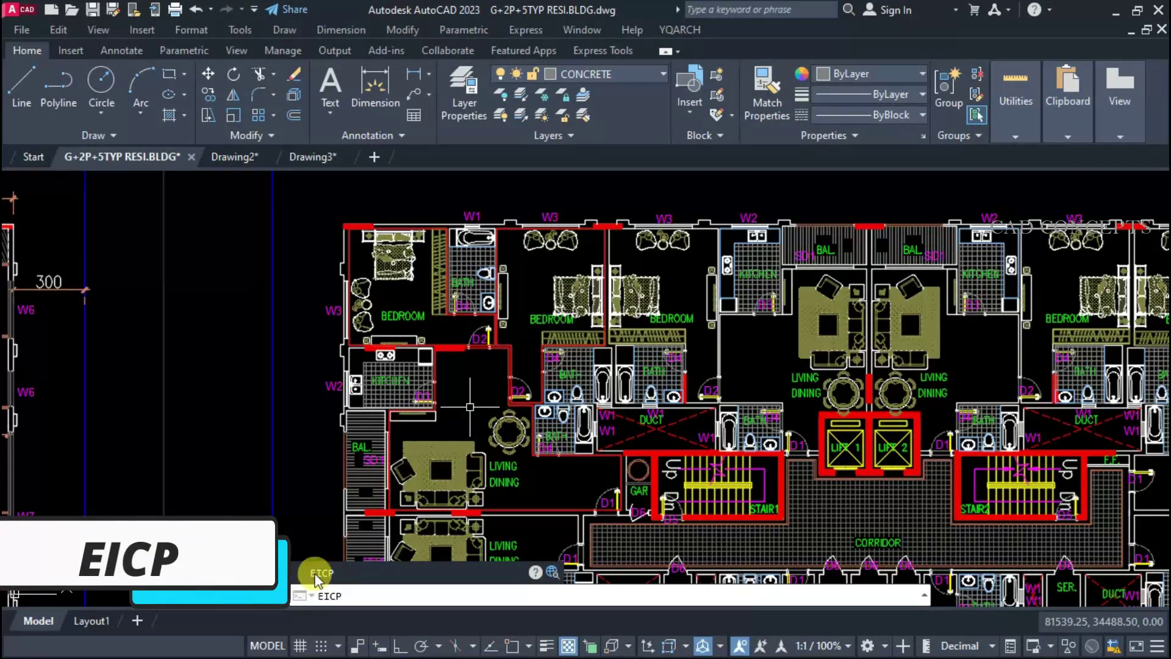
click(315, 574)
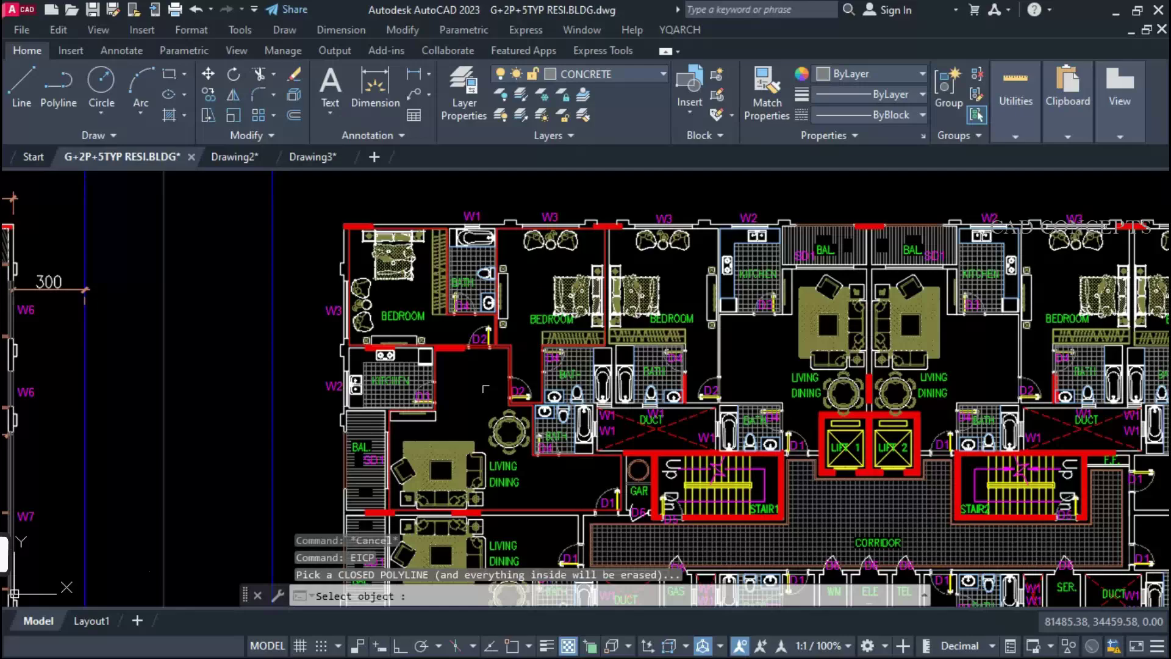
scroll(485, 388, up, 3)
scroll(506, 208, up, 2)
click(505, 202)
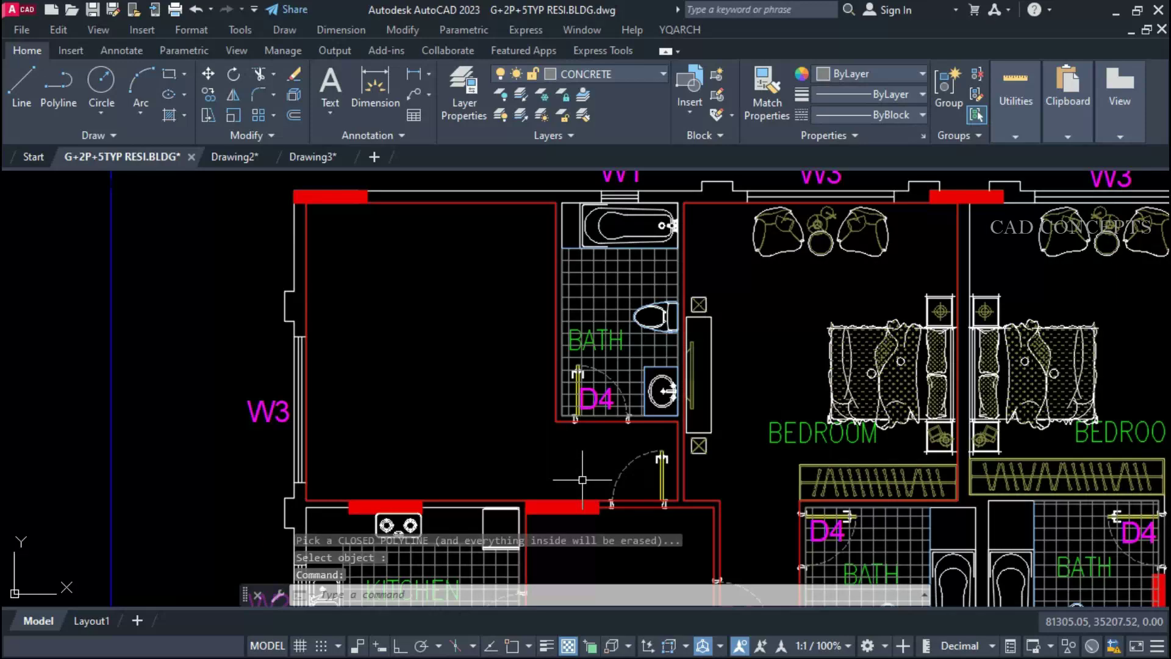
Empty the middle bedroom outline with EICP.
mouse_move(747, 471)
middle_down()
mouse_move(687, 439)
mouse_move(453, 397)
mouse_move(479, 428)
mouse_move(470, 447)
middle_up()
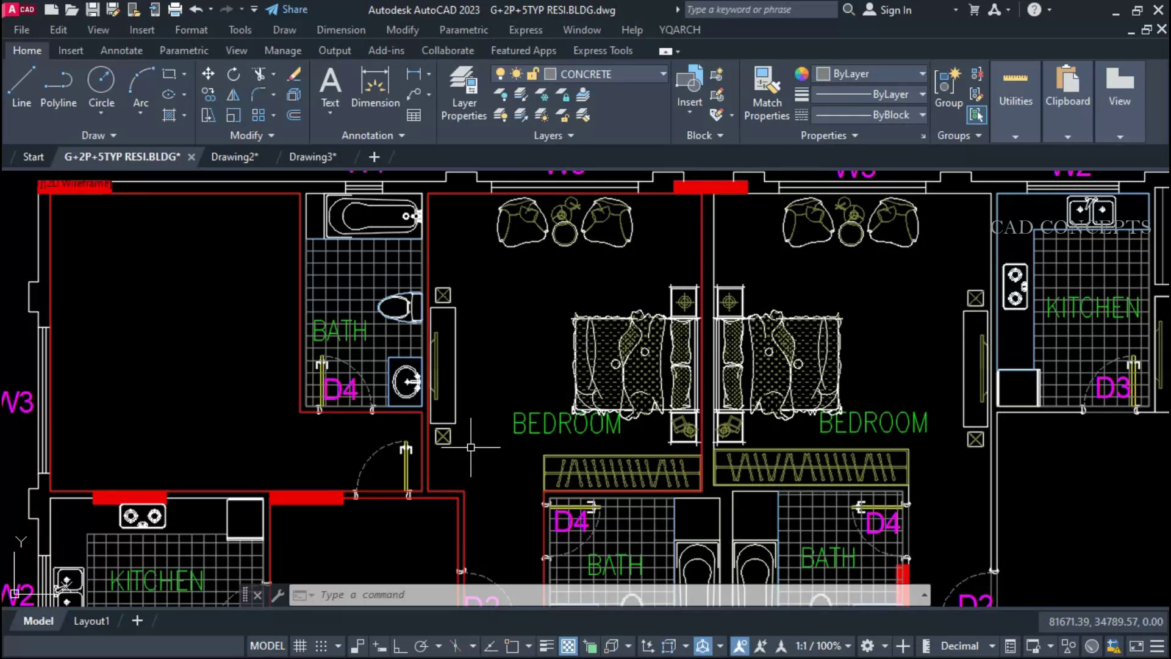
text(eicp)
key(Return)
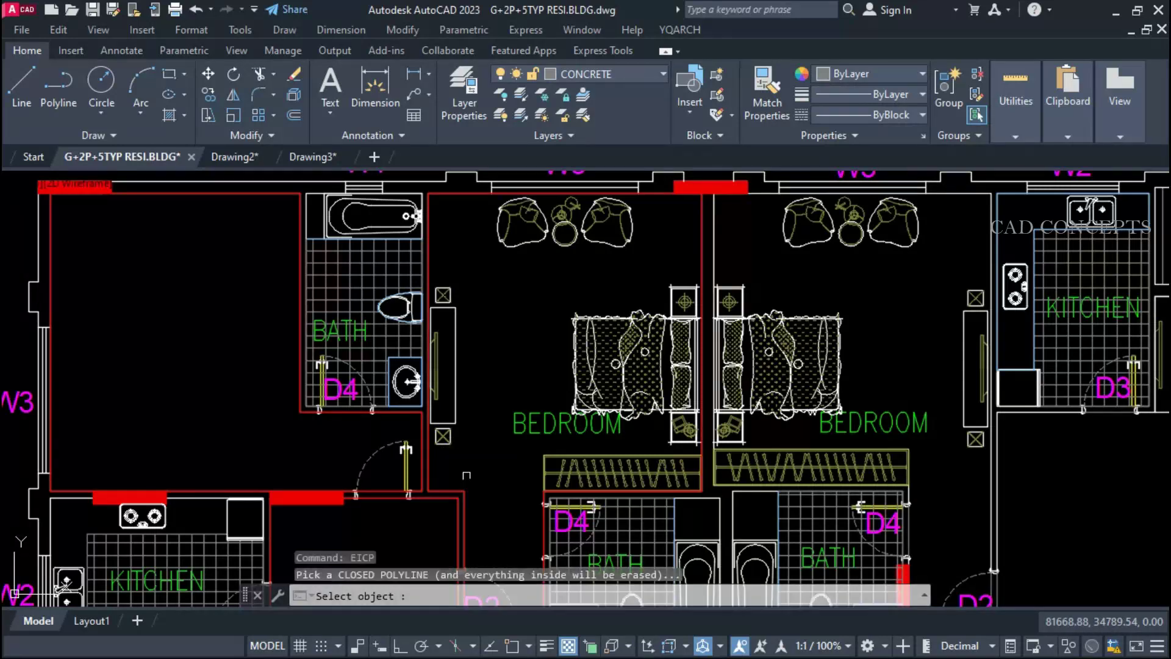
click(464, 490)
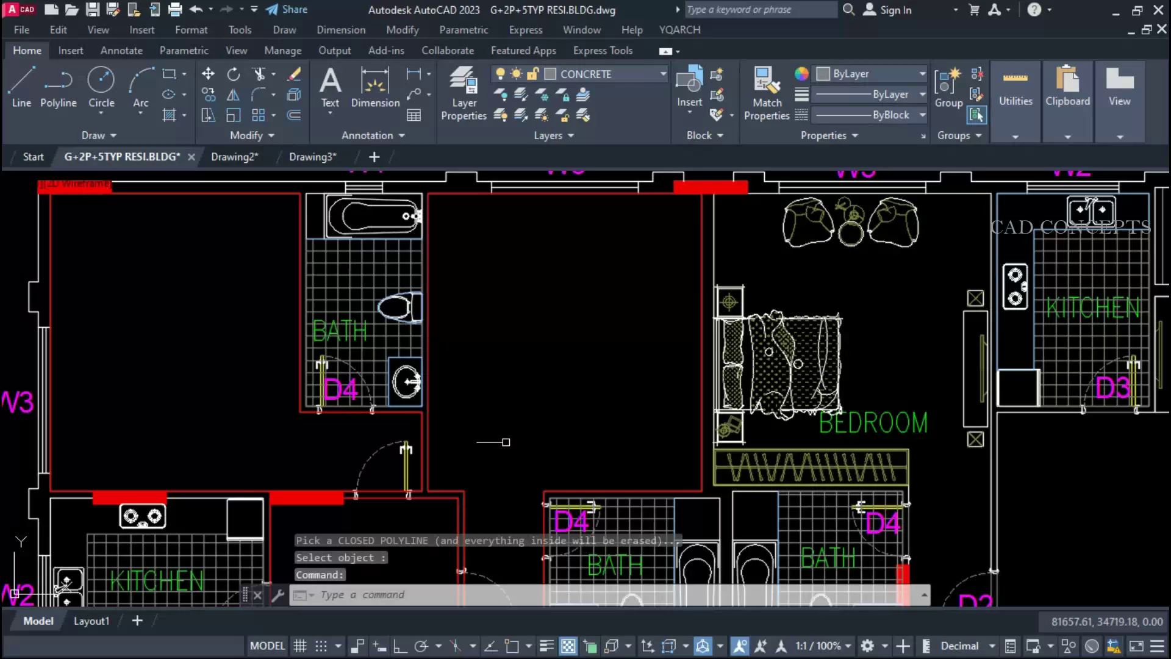
Empty the living/dining area outline with the same routine.
middle_drag(545, 420, 571, 437)
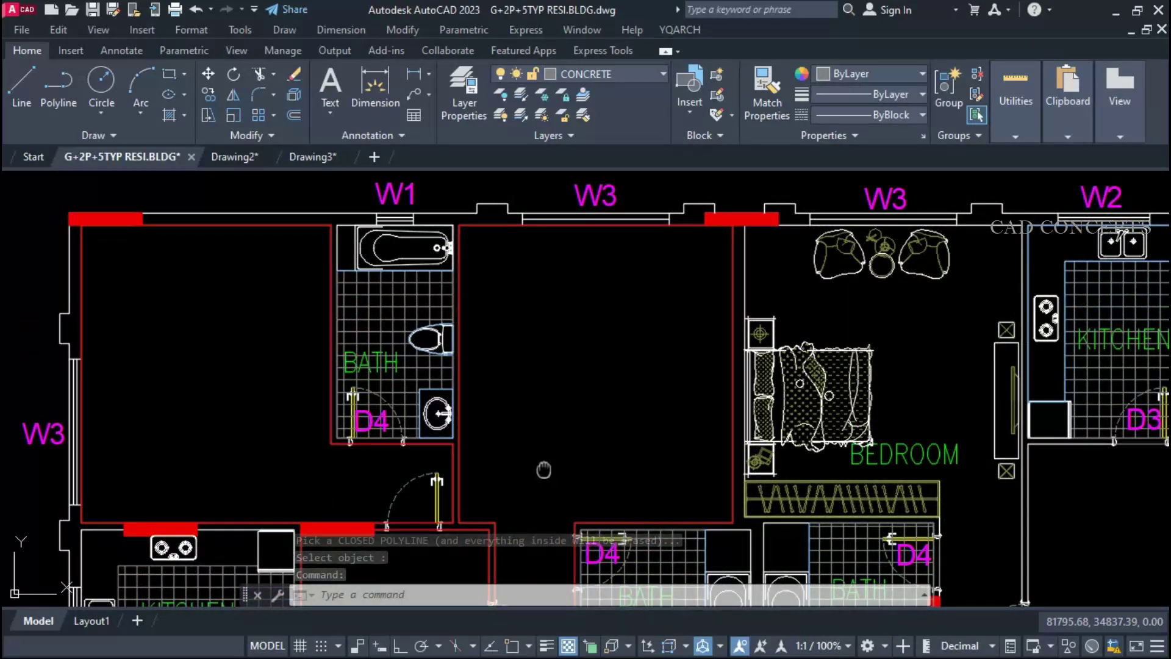
middle_drag(552, 473, 529, 257)
mouse_move(475, 466)
middle_down()
mouse_move(528, 305)
mouse_move(526, 317)
middle_up()
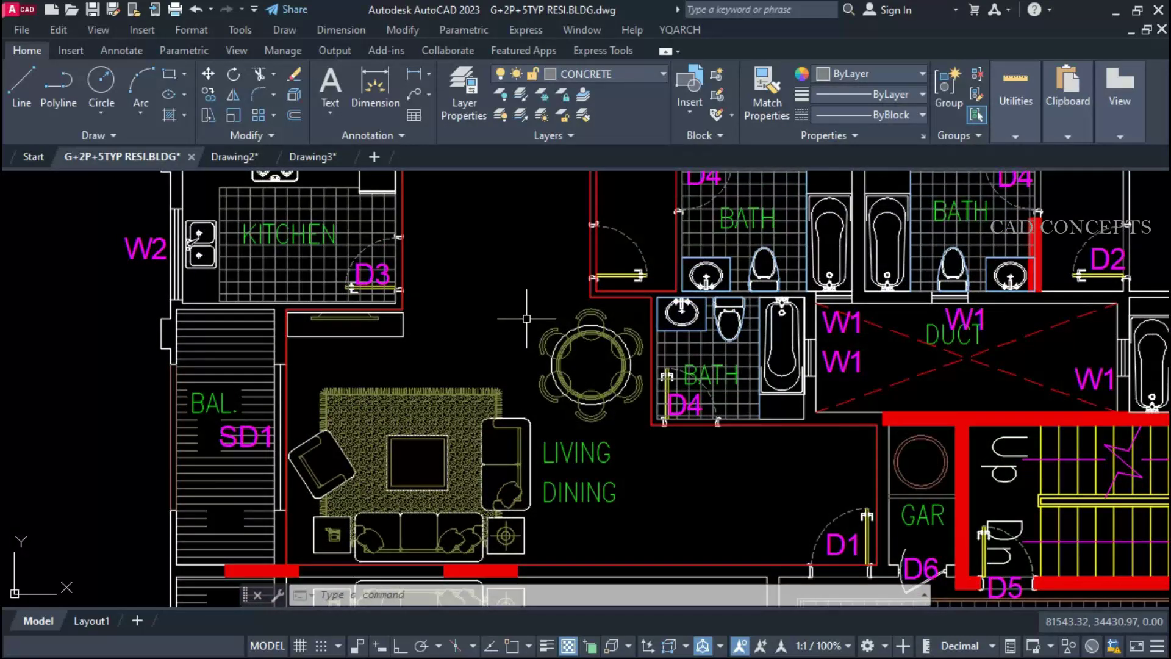
key(Return)
click(624, 297)
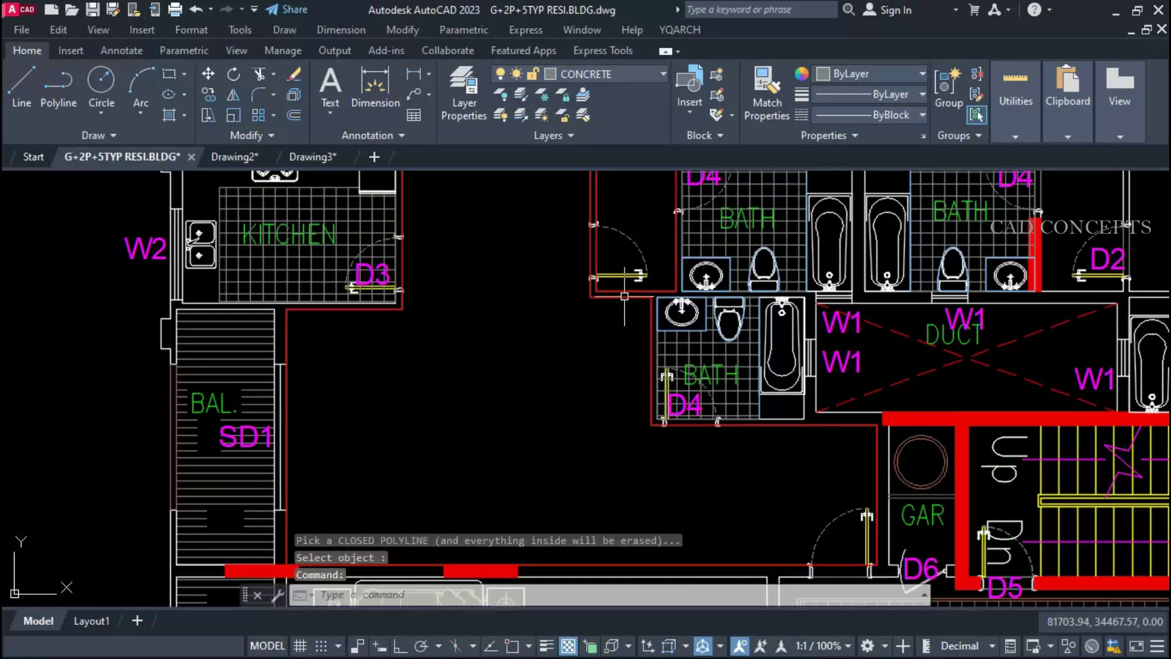
Review the cleared plan and undo the recent erasures.
scroll(466, 430, down, 2)
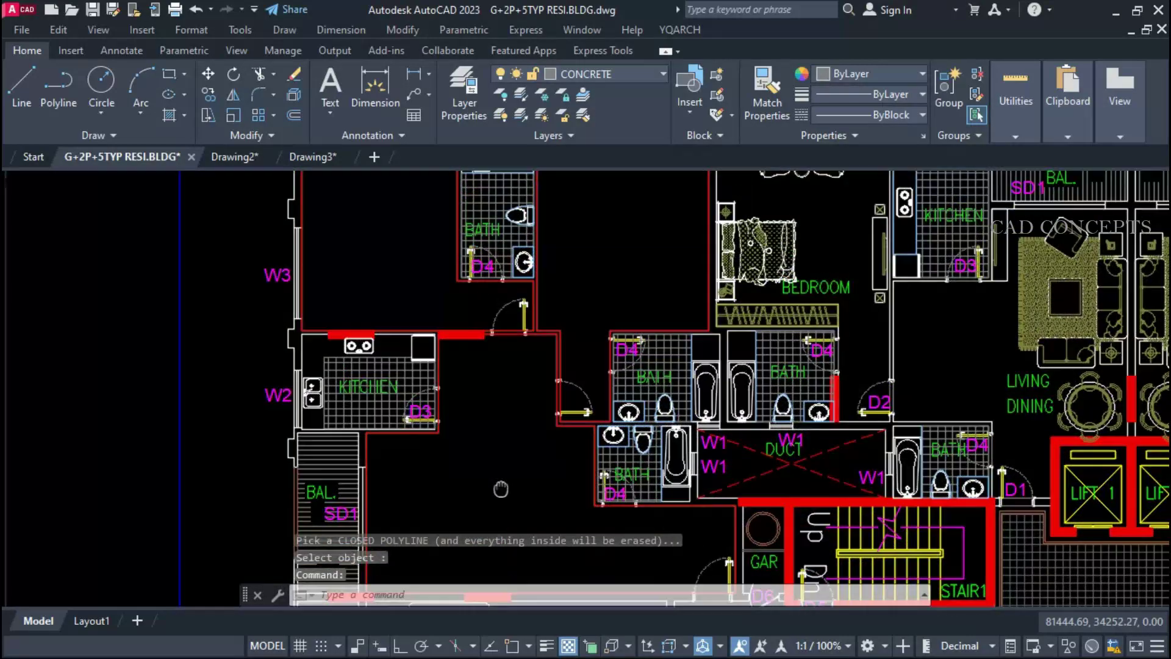
middle_drag(488, 408, 501, 503)
middle_drag(413, 274, 421, 345)
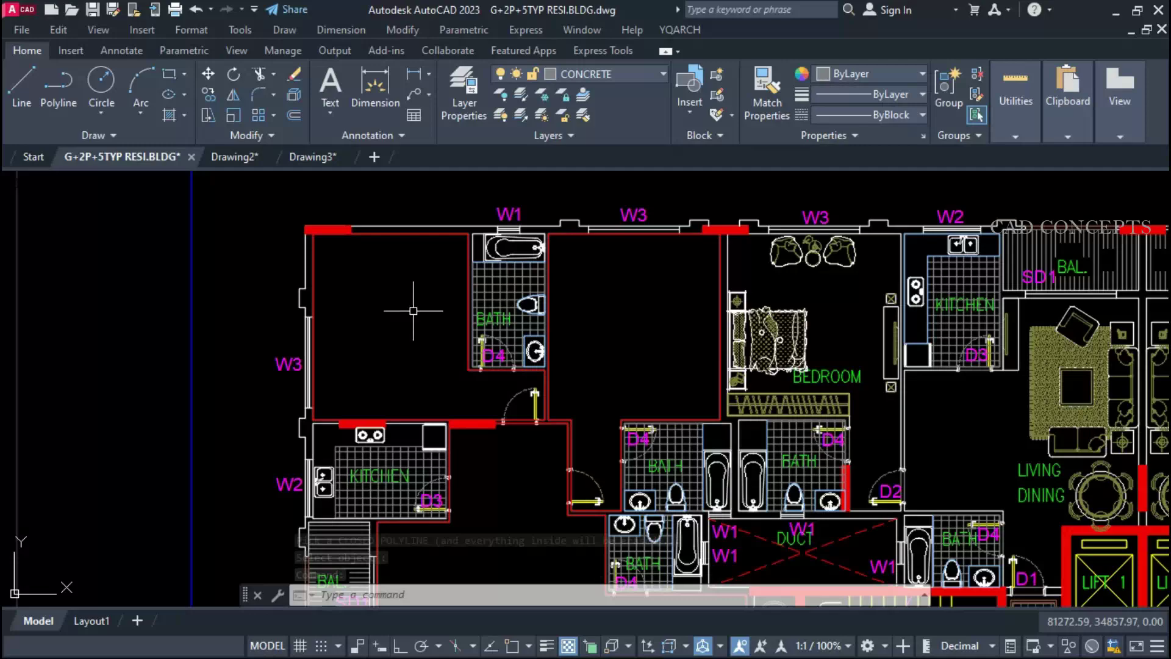
key(ctrl+z)
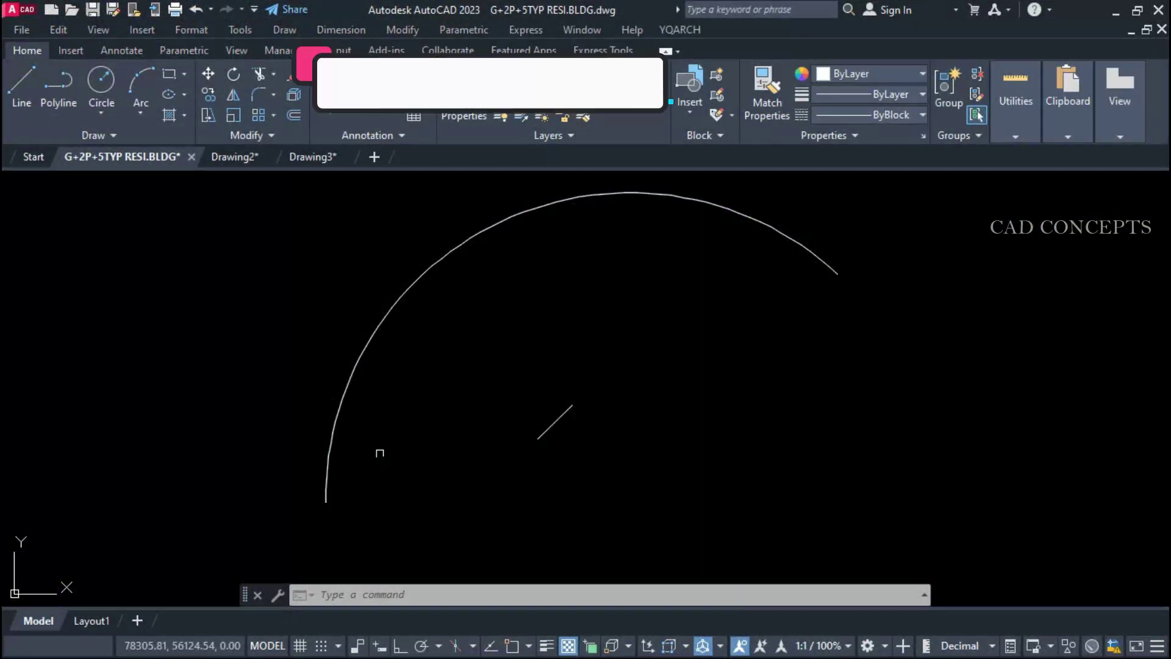
Change the short diagonal line's colour to Red.
click(554, 424)
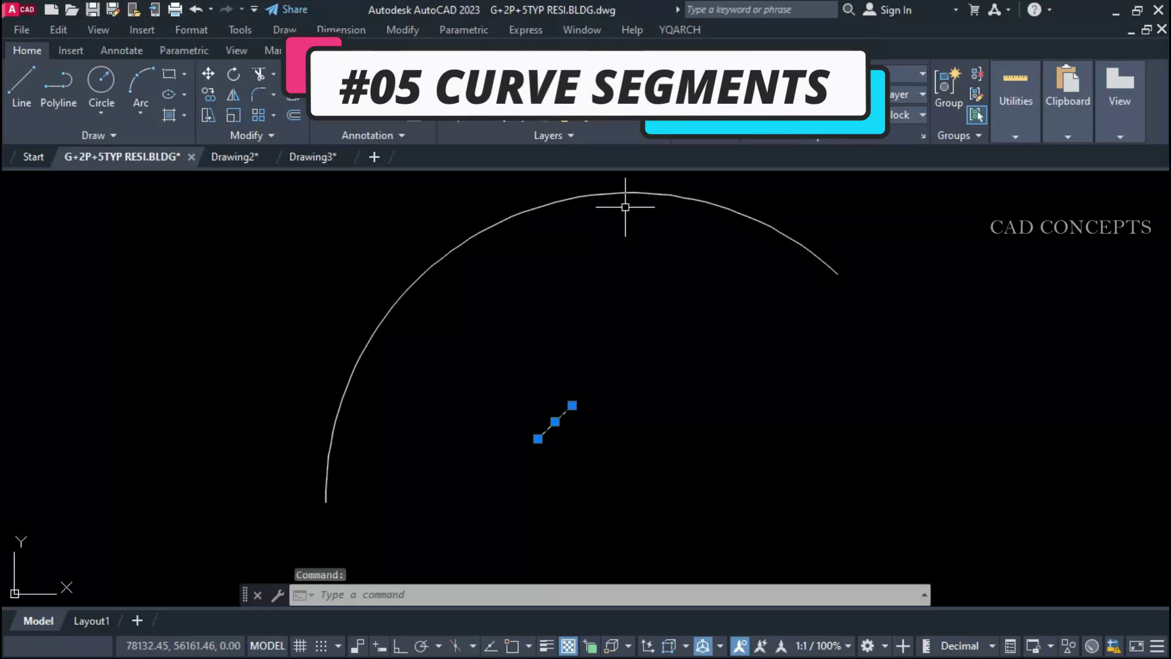
click(872, 73)
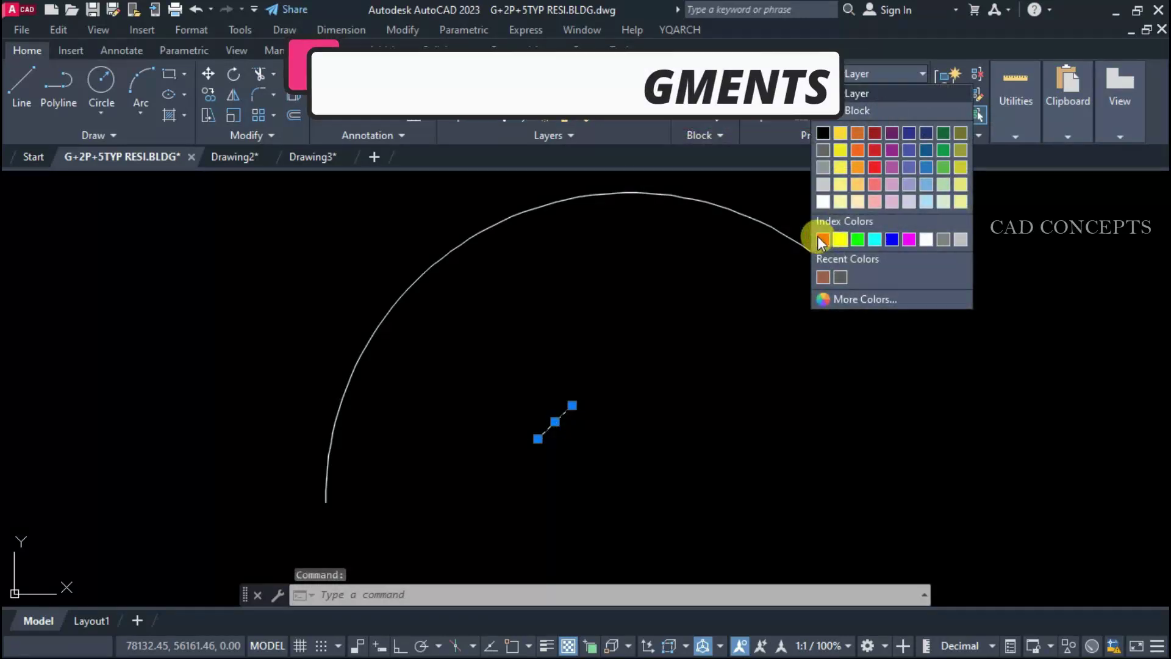
click(822, 238)
key(Escape)
key(Escape)
click(537, 431)
key(Escape)
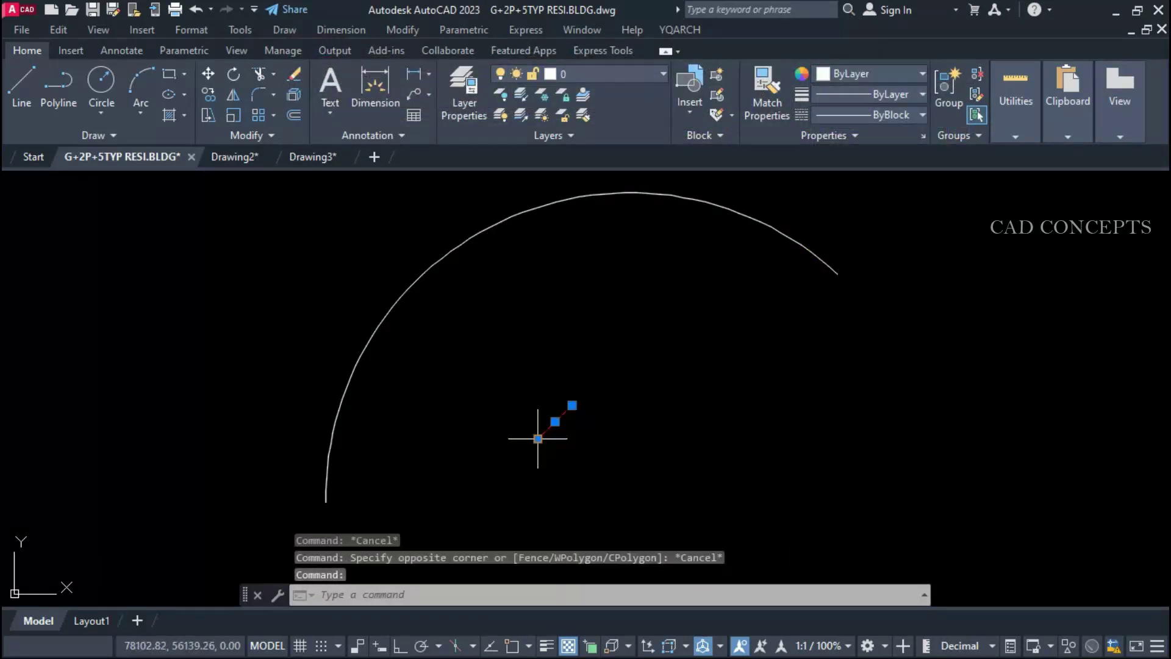
key(Escape)
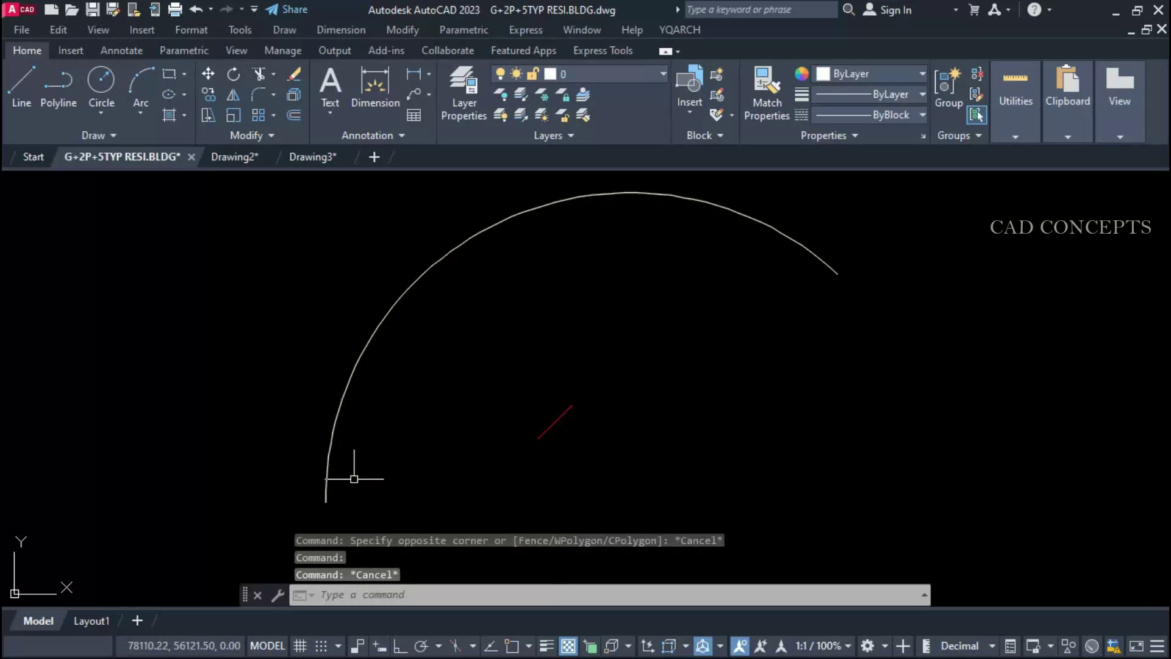
Select the arc and grab its top grip, then cancel without reshaping it.
click(759, 219)
click(505, 219)
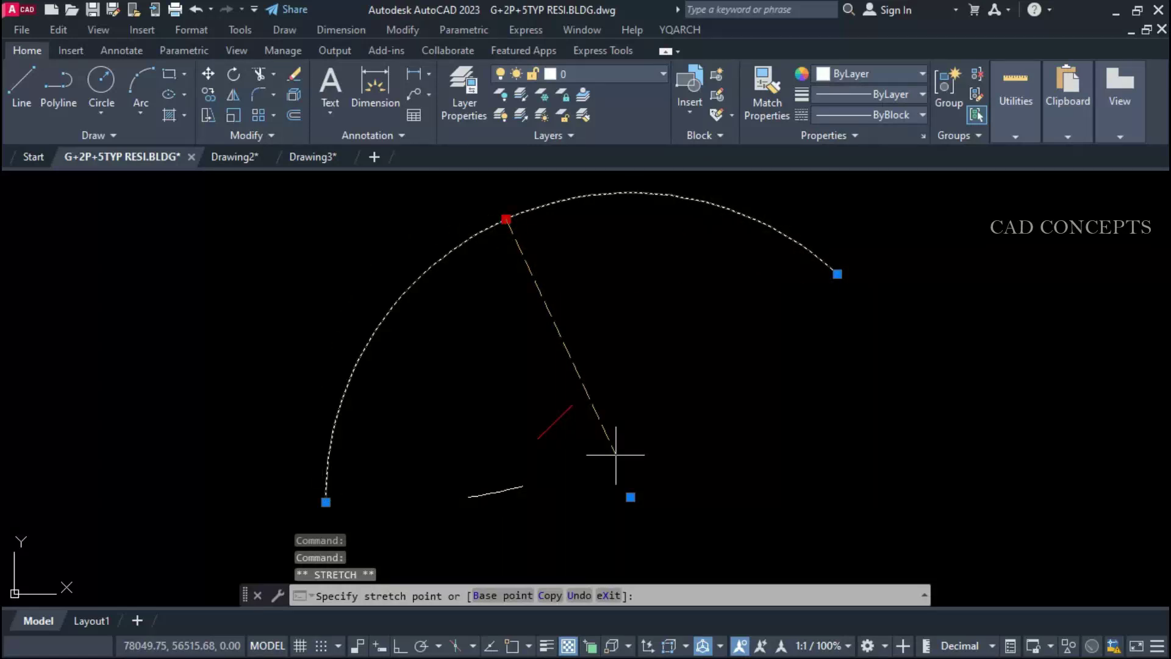
key(Escape)
key(Escape)
key(Escape)
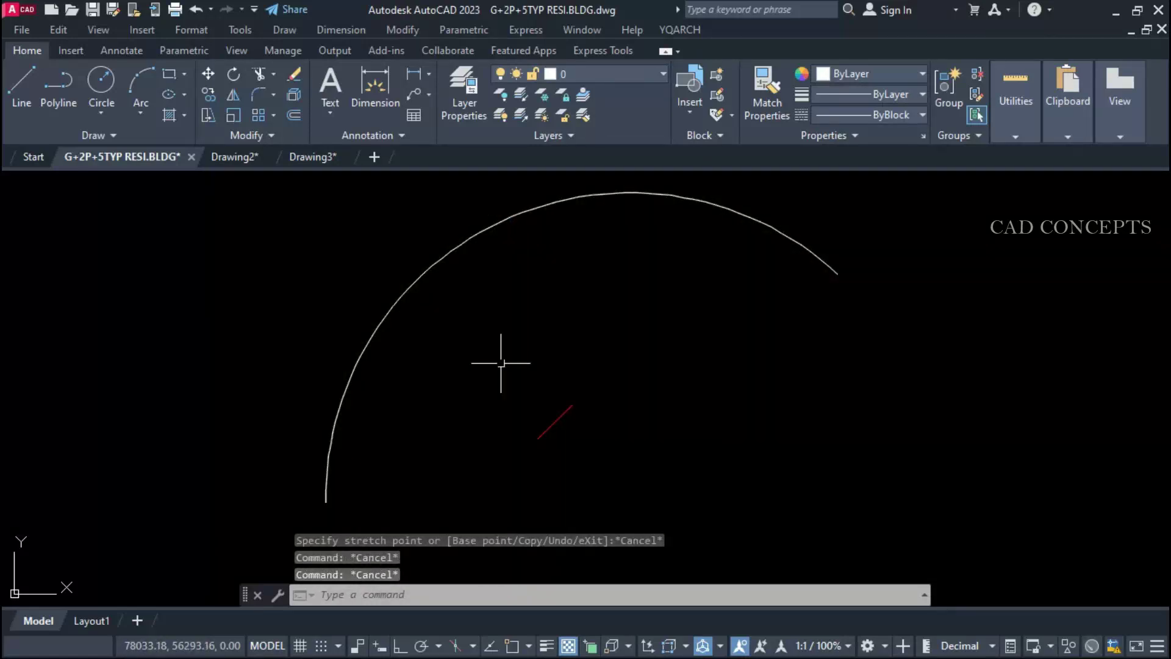
middle_drag(500, 361, 510, 370)
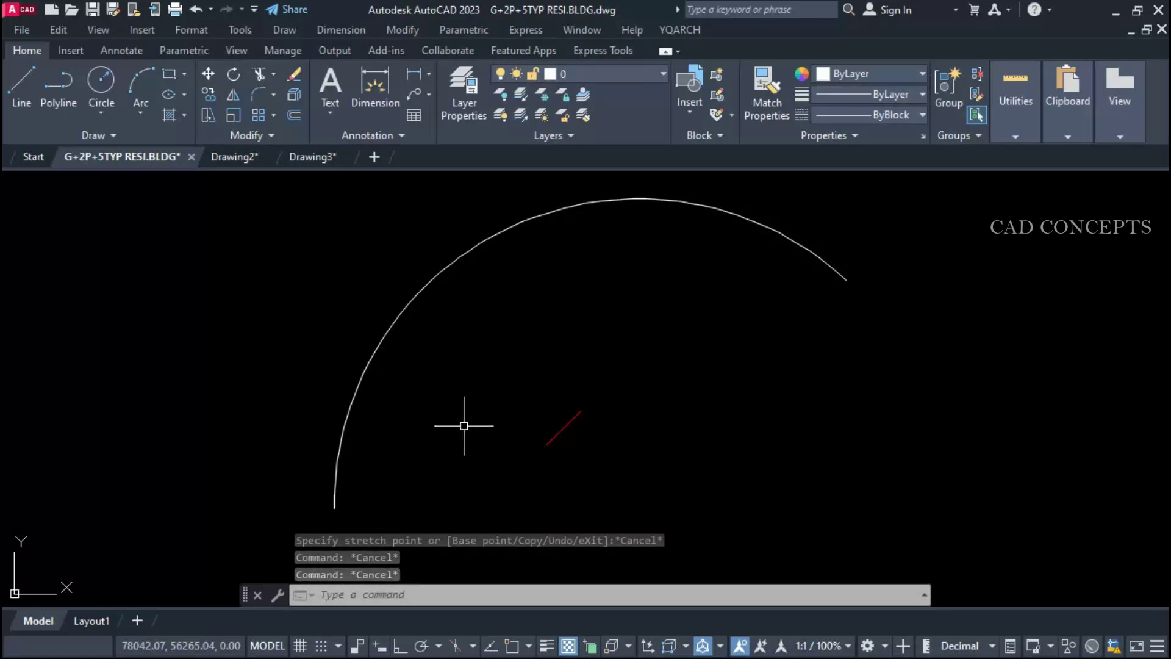
Convert the arc into equal straight segments with CURSE, deleting the original arc.
text(cu)
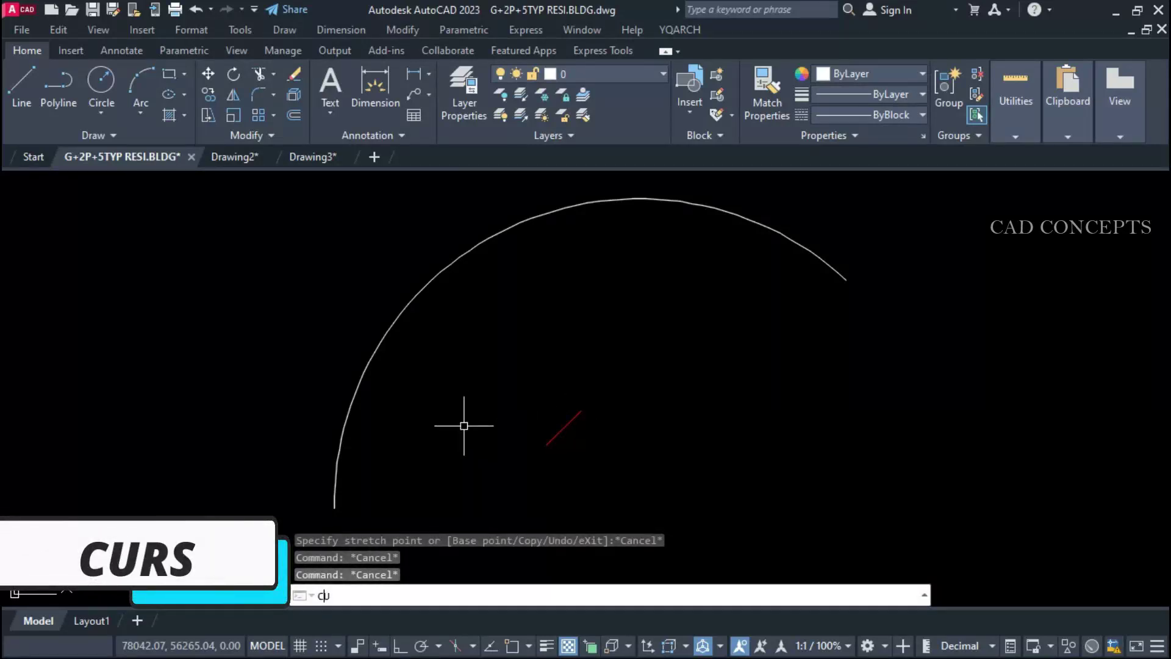
text(rs)
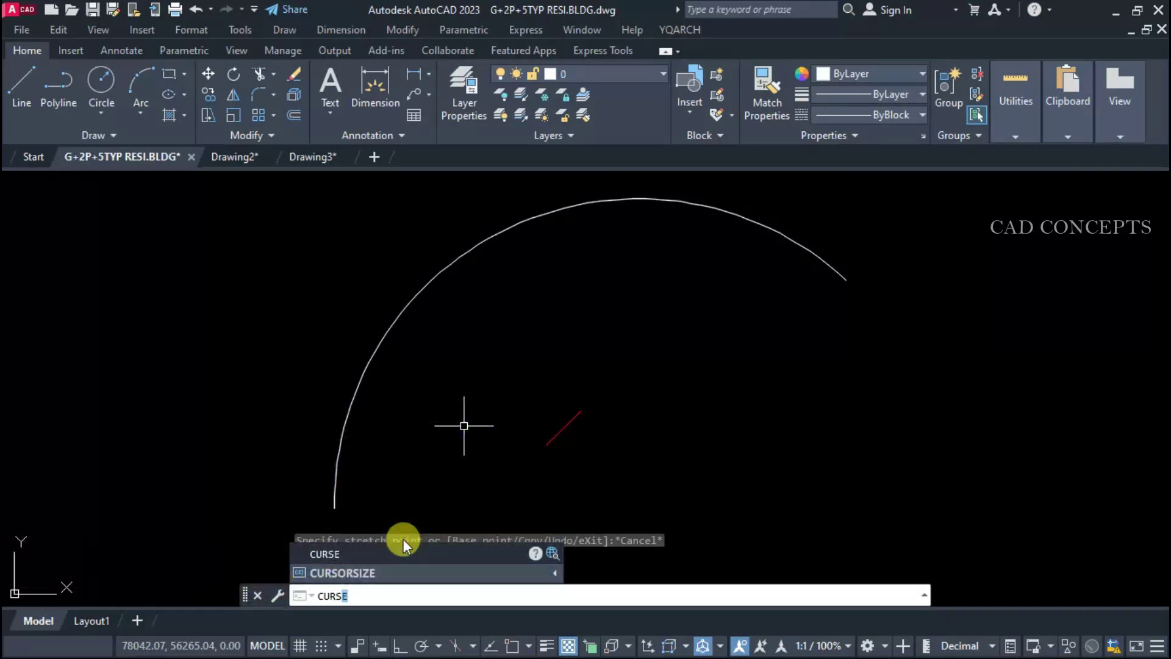
click(335, 551)
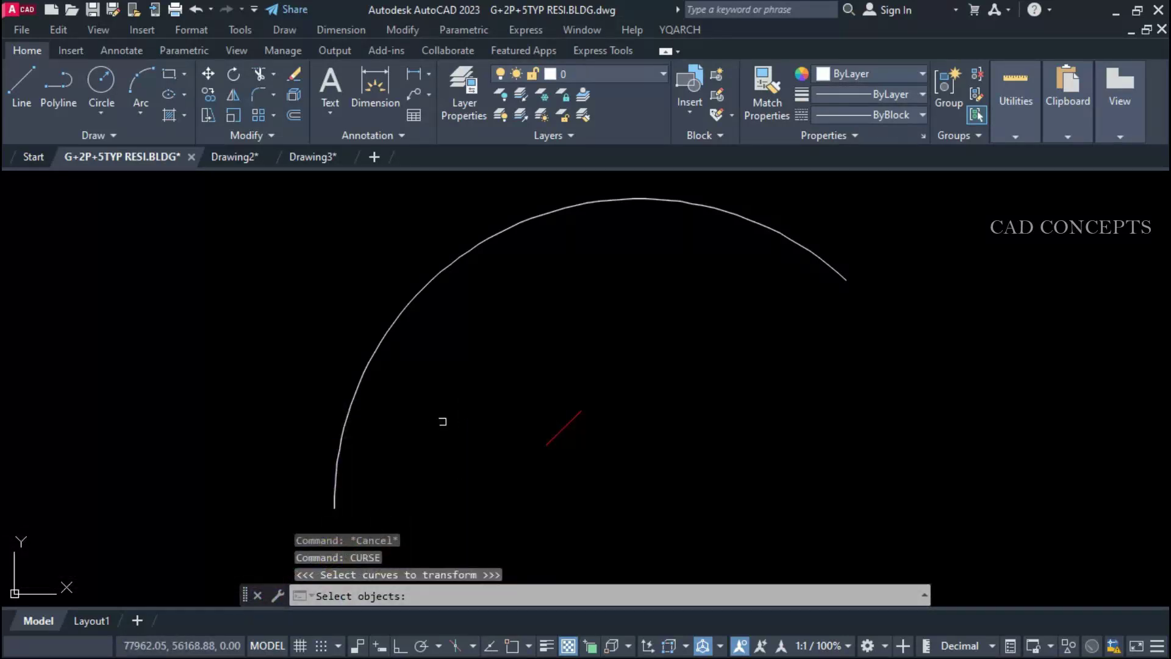
click(408, 304)
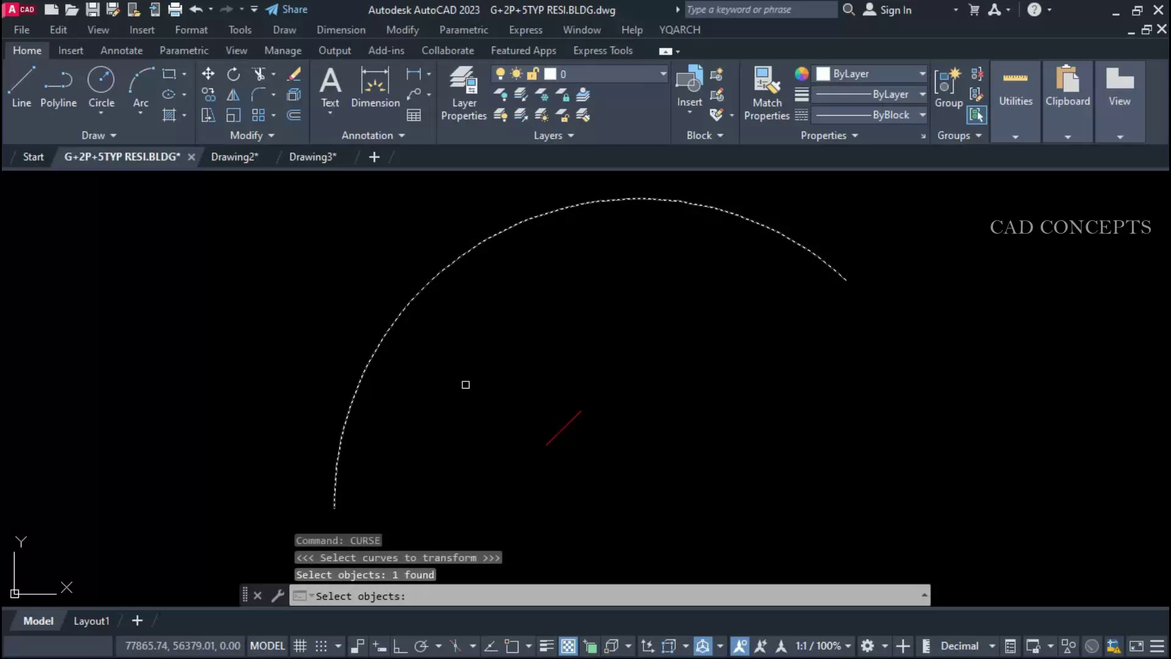
key(Return)
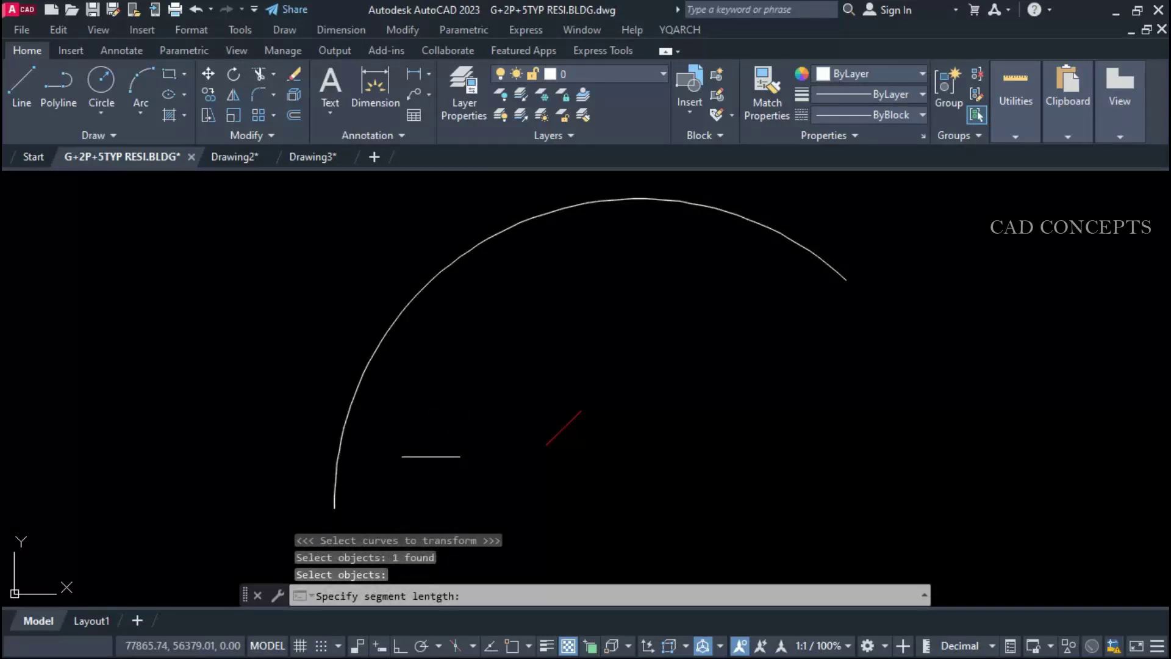
click(546, 444)
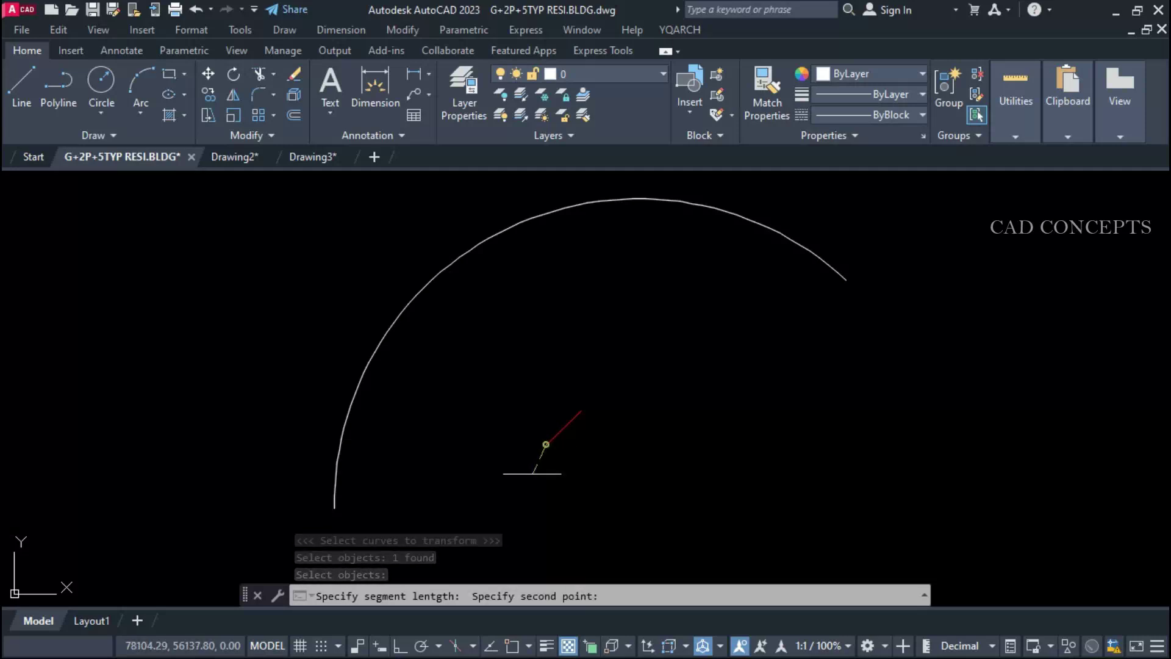
click(581, 412)
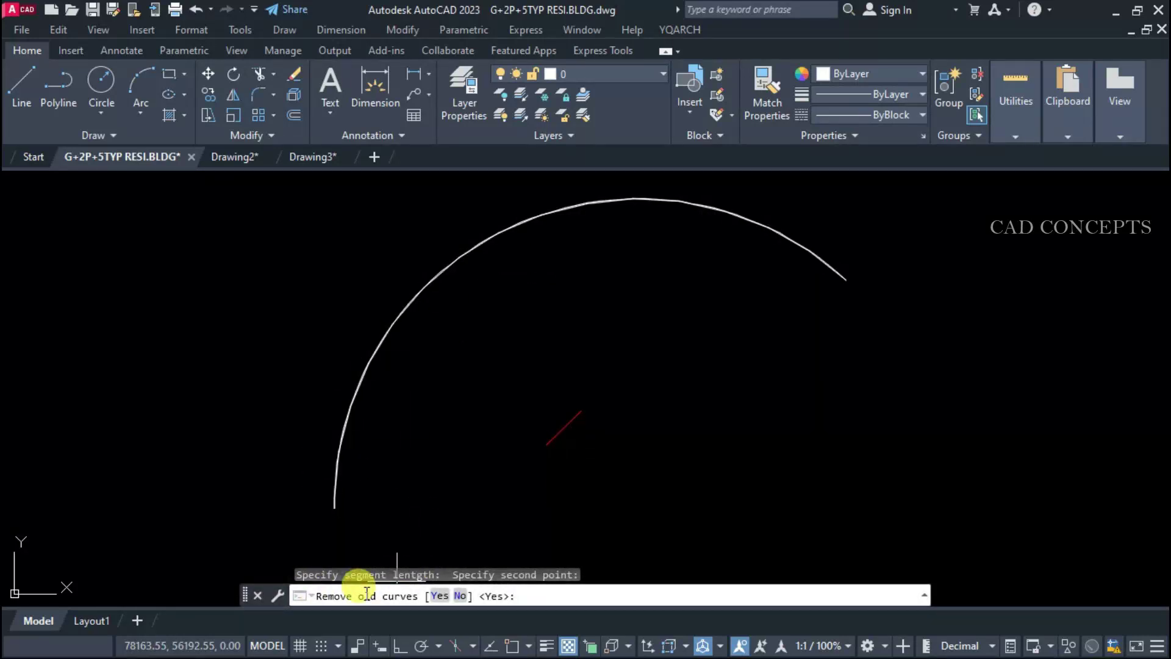
click(439, 595)
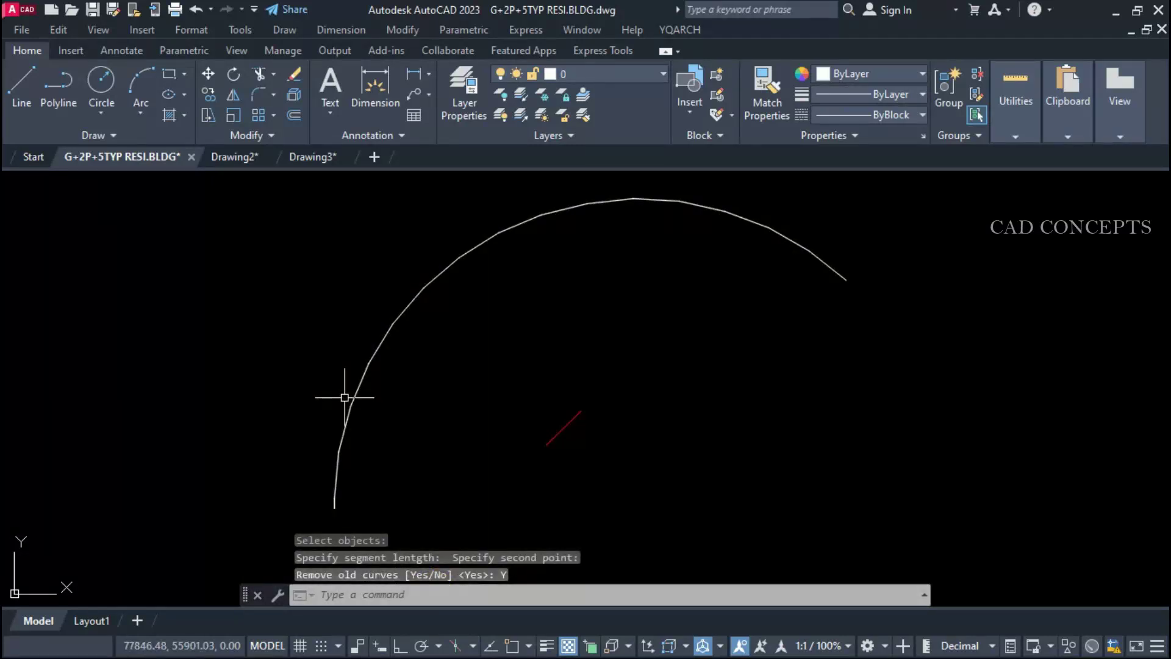
Inspect the segmented curve's vertices by grabbing each grip and cancelling.
click(349, 423)
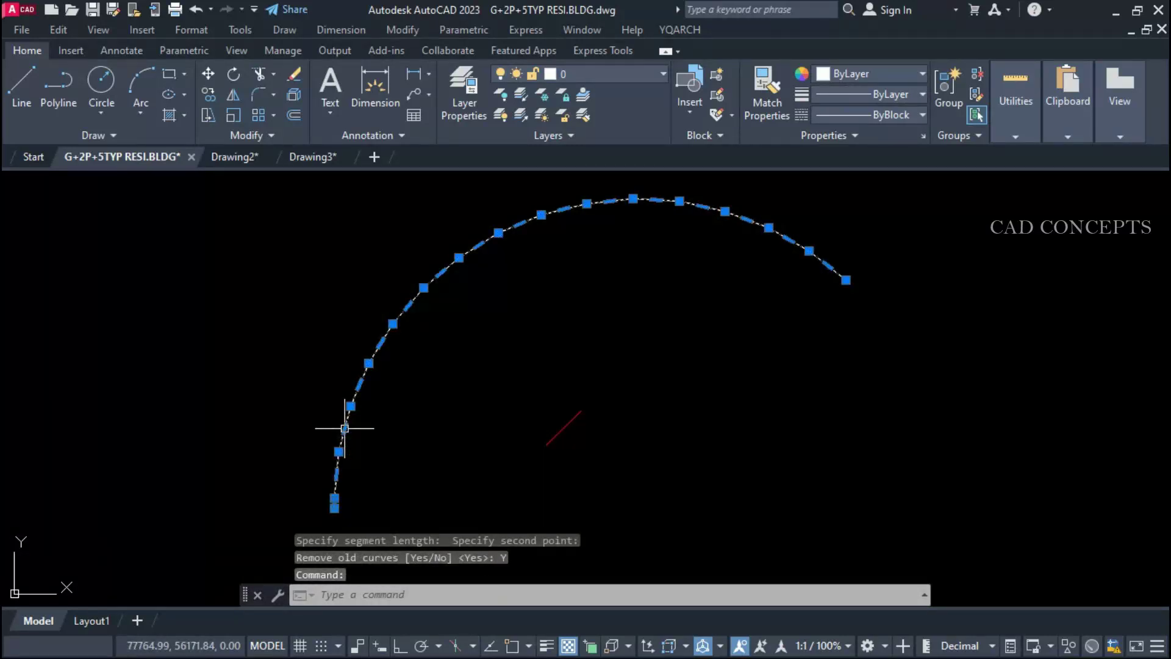
click(344, 429)
key(Escape)
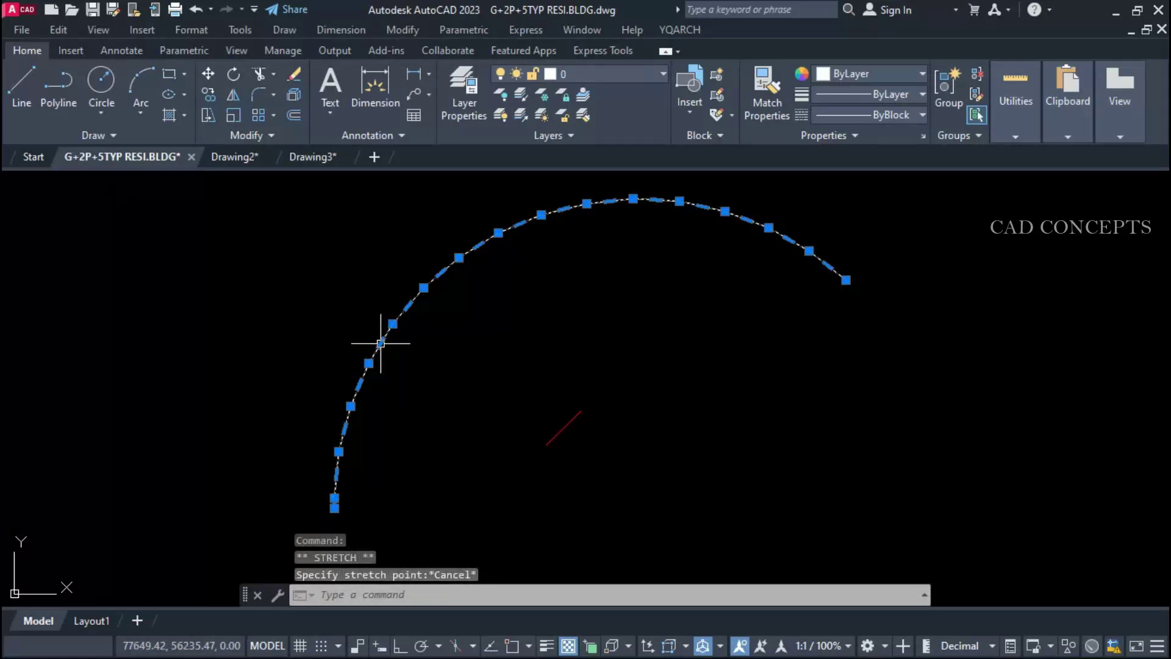
click(381, 343)
key(Escape)
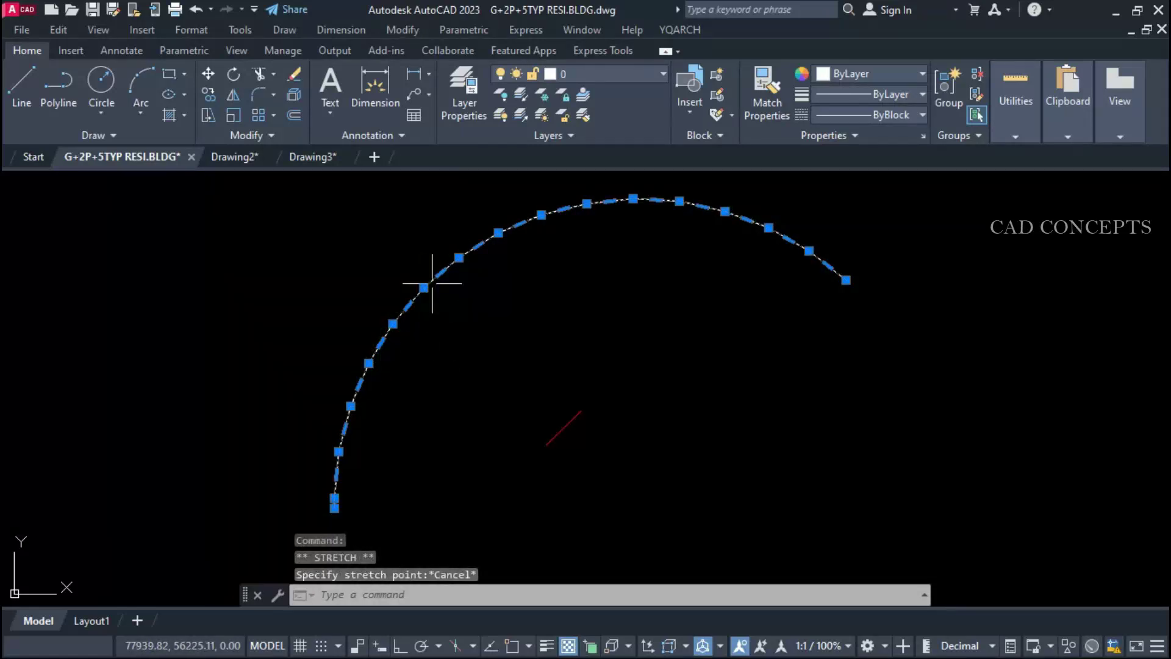
click(440, 272)
key(Escape)
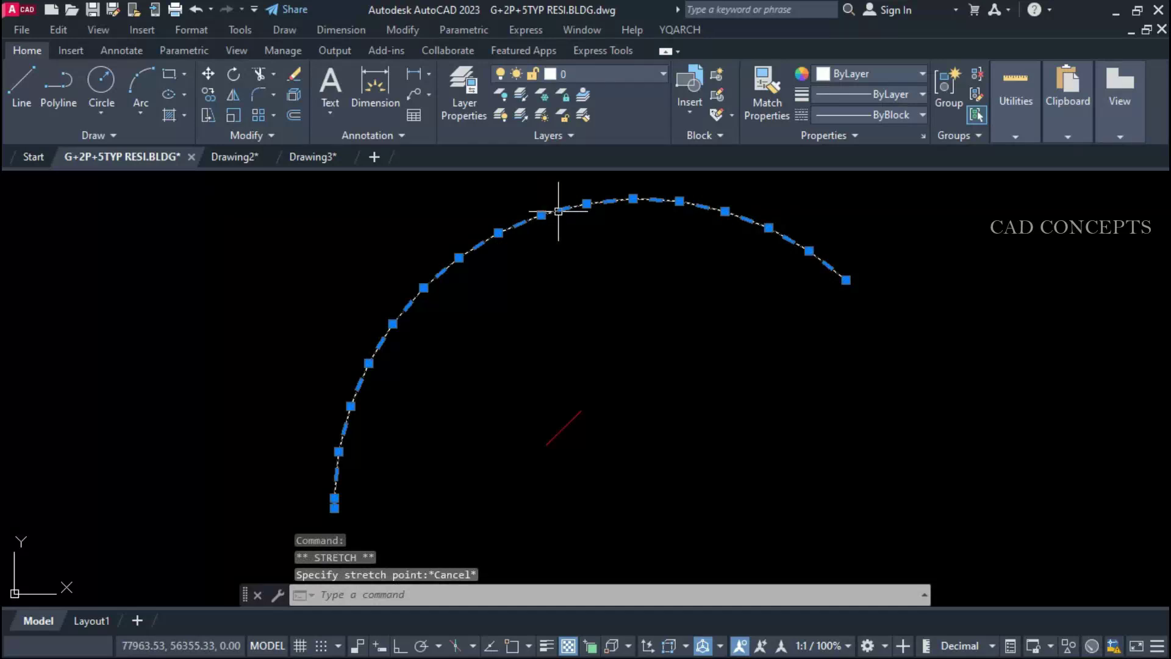
click(558, 212)
key(Escape)
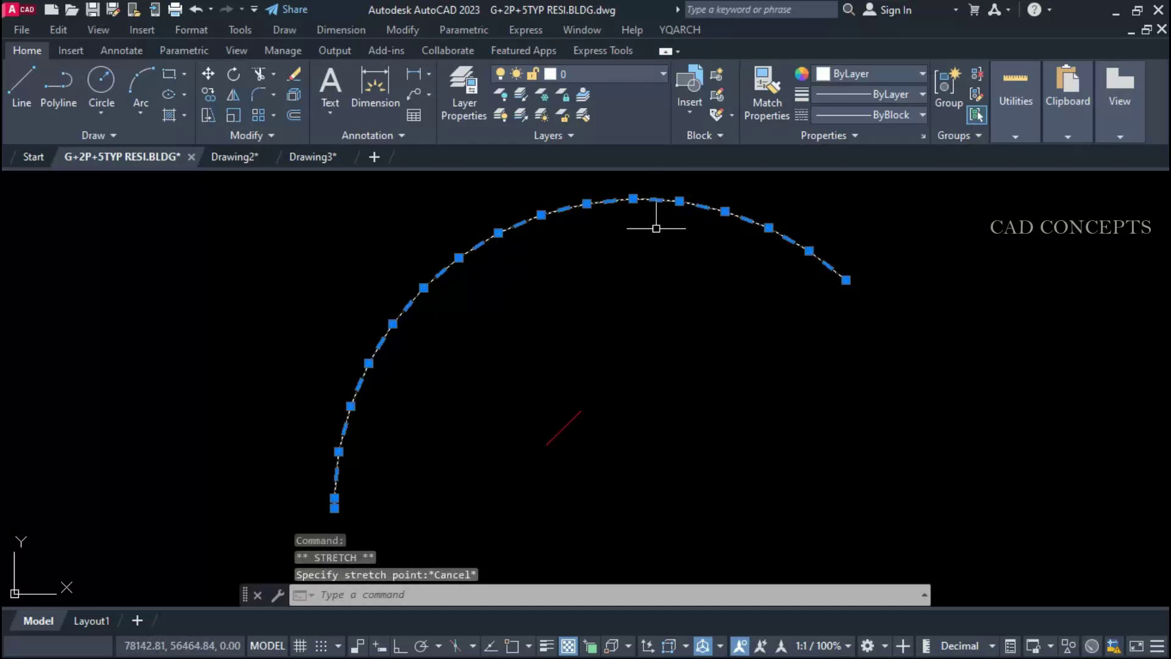
click(656, 200)
key(Escape)
key(Escape)
key(Escape)
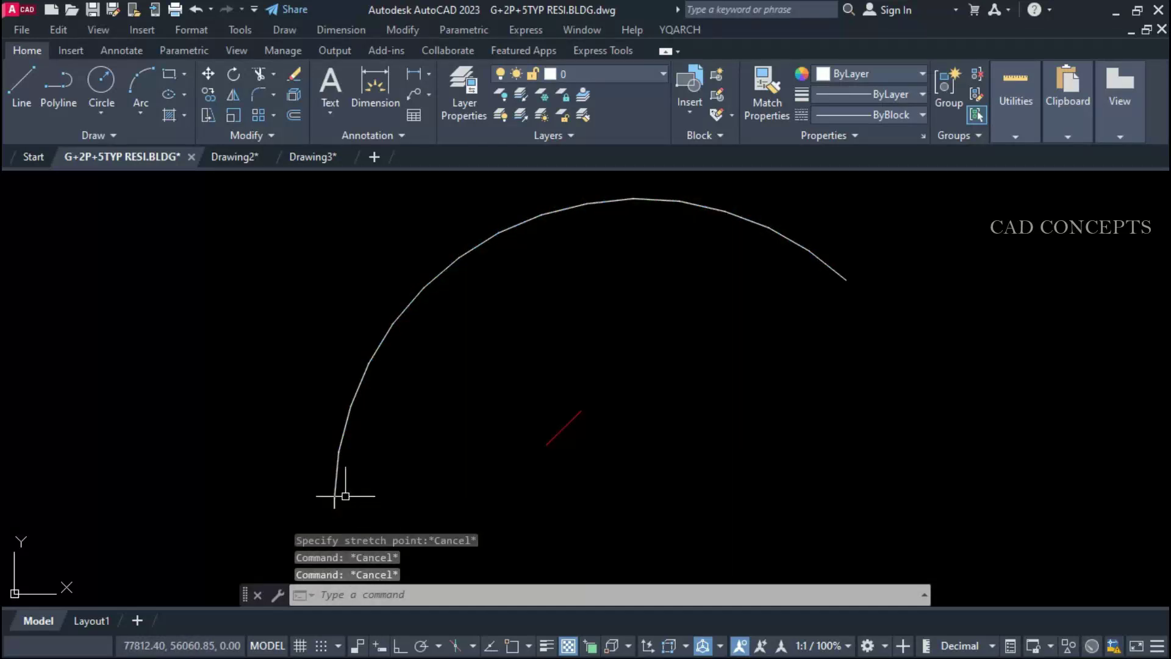
click(334, 503)
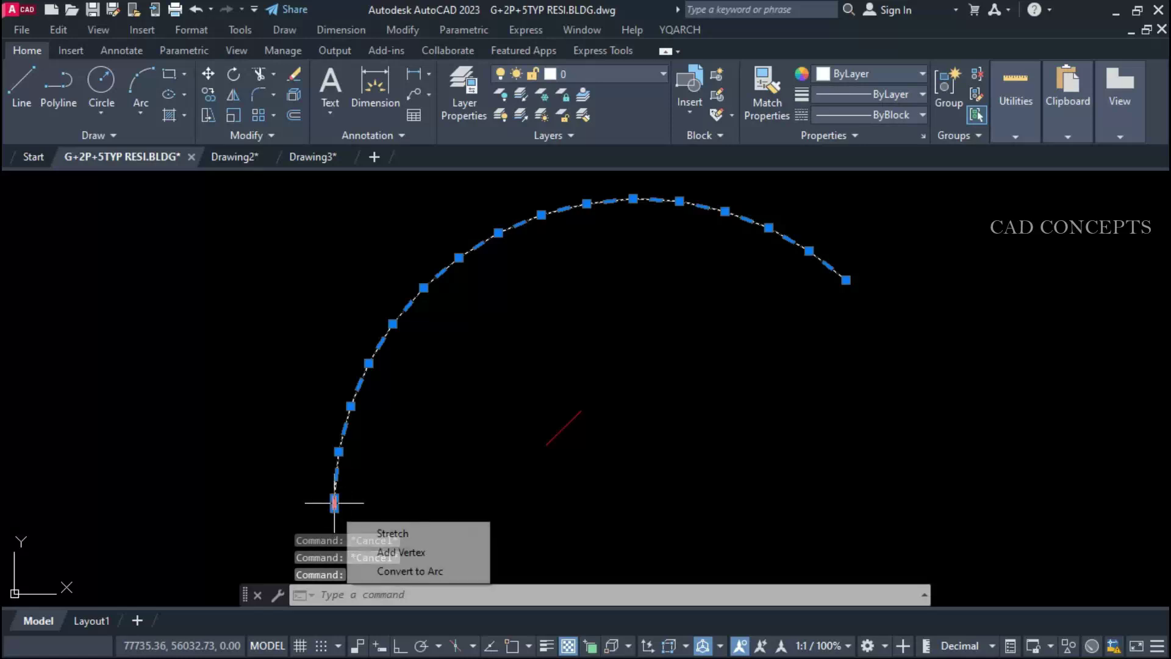
click(335, 503)
key(Escape)
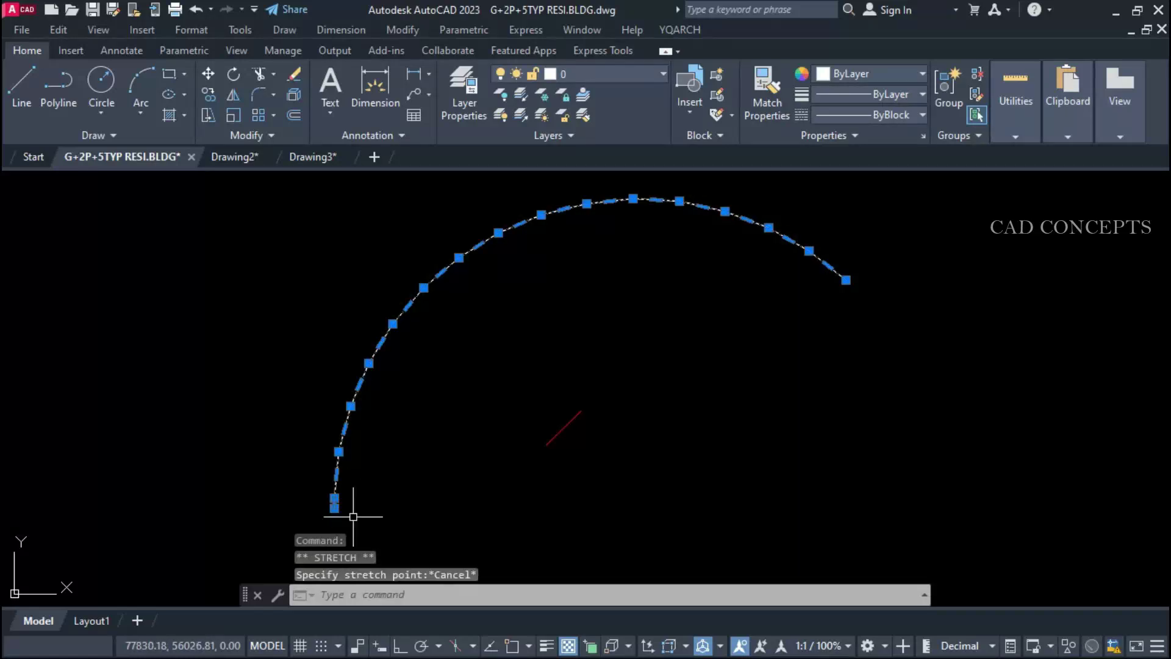
key(Escape)
Reselect the segmented arc and the short red line to compare them, then clear the selection.
scroll(345, 481, up, 5)
click(345, 481)
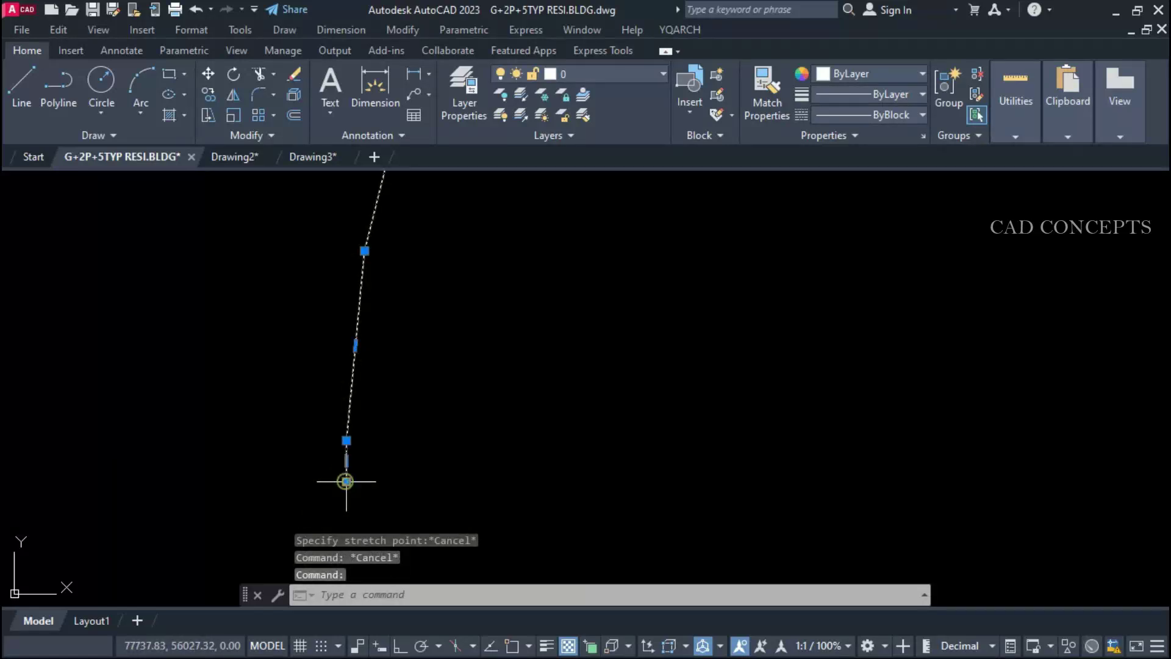
scroll(355, 450, down, 3)
scroll(335, 478, down, 2)
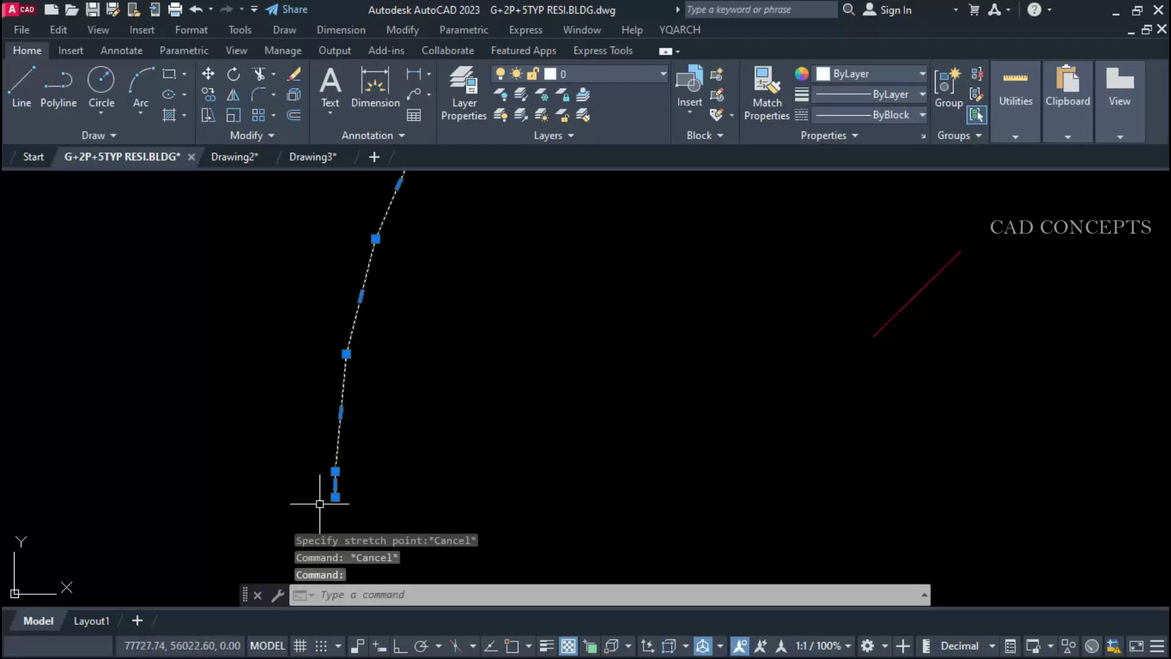
scroll(383, 483, down, 2)
scroll(470, 449, down, 2)
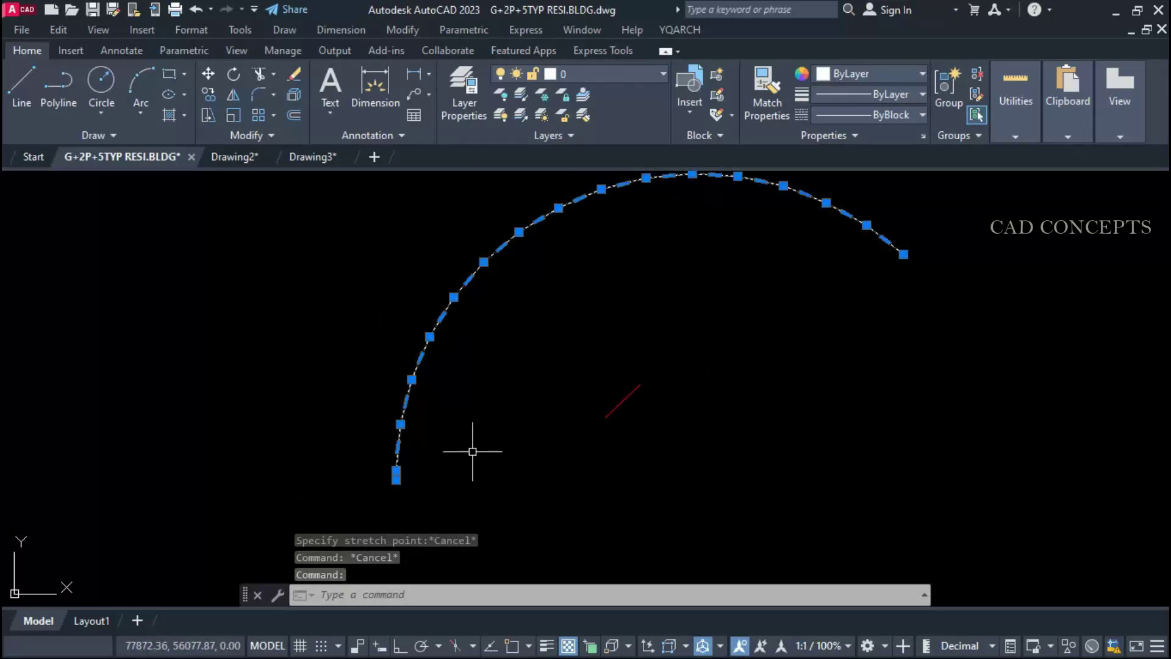
scroll(465, 463, down, 1)
scroll(354, 486, down, 1)
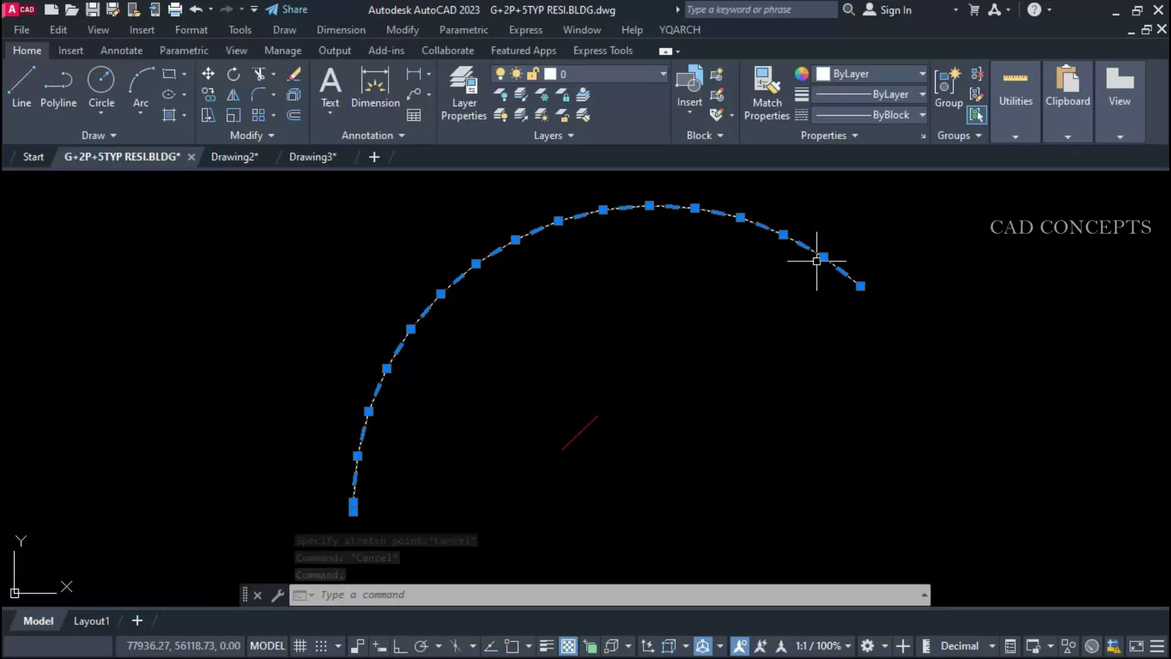
click(575, 432)
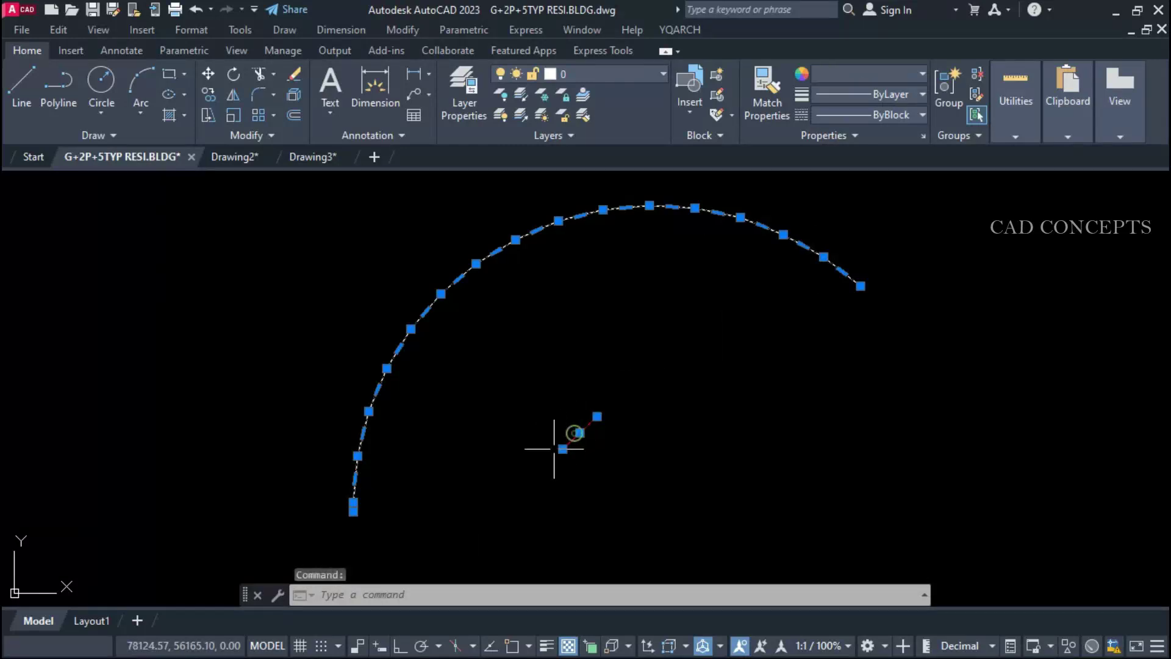
key(Escape)
click(566, 442)
key(Escape)
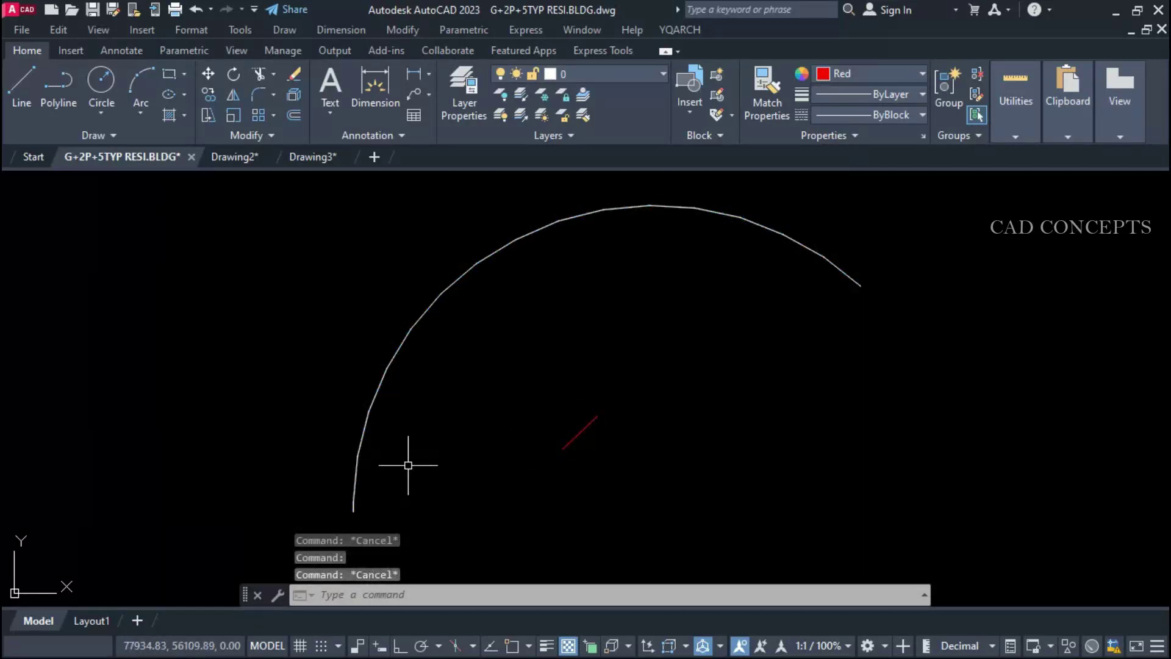
click(354, 490)
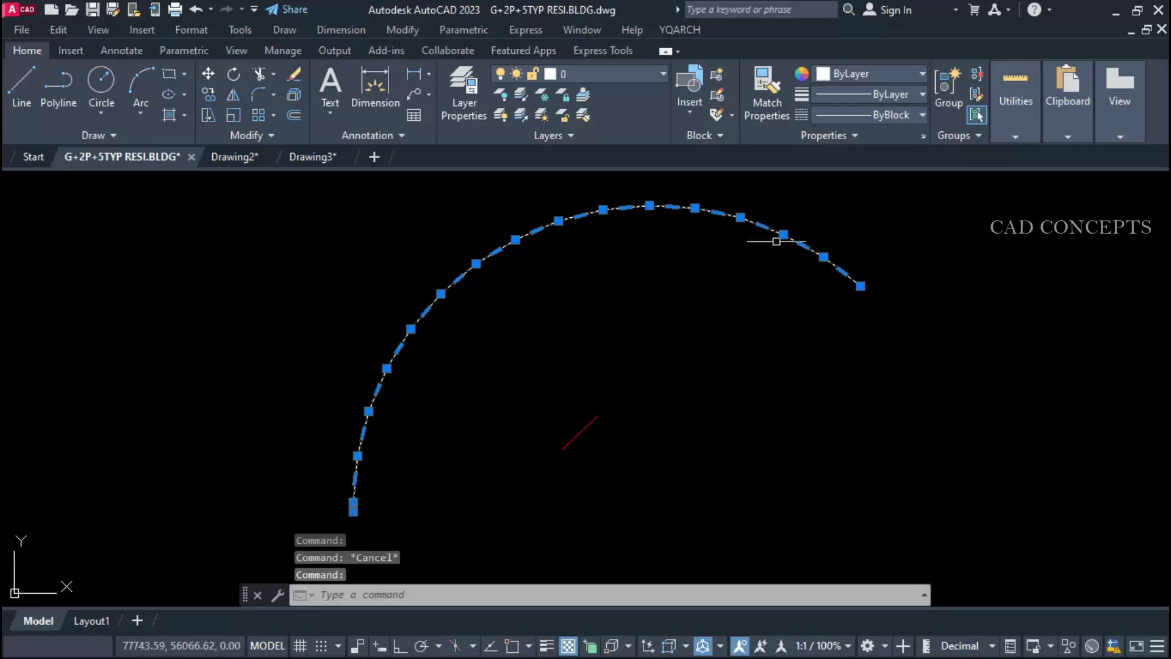
key(Escape)
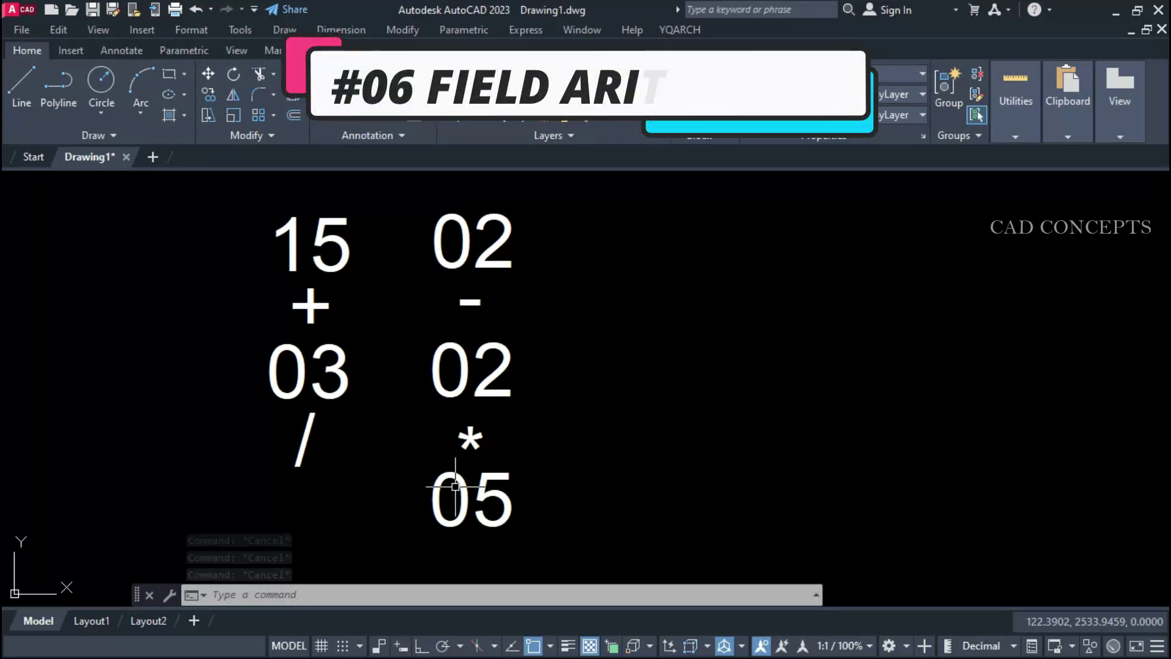
click(224, 193)
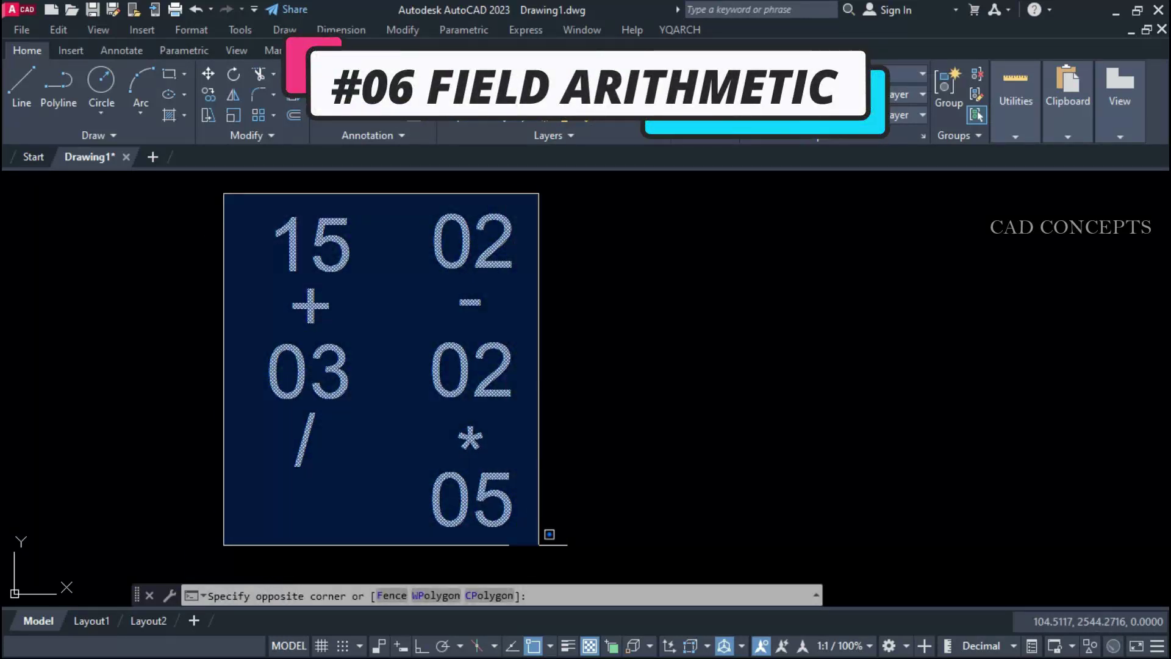
click(548, 538)
key(Escape)
key(Escape)
key(Escape)
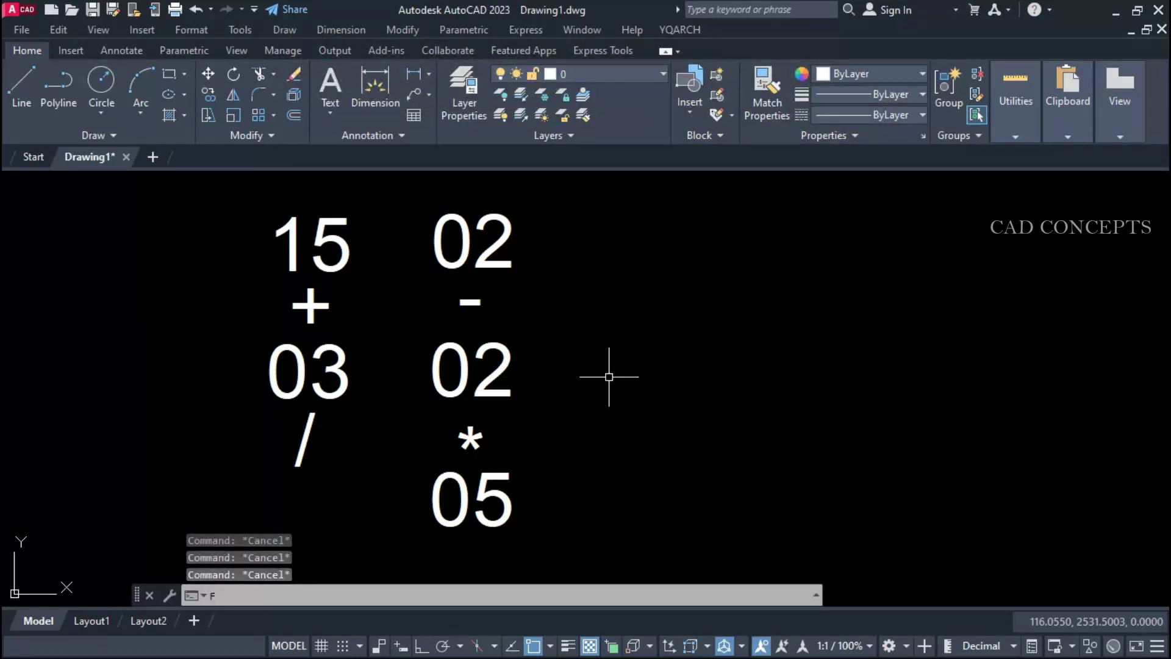
Start FIELDMATH and build 15 + 03 from the drawing's number texts.
text(FI)
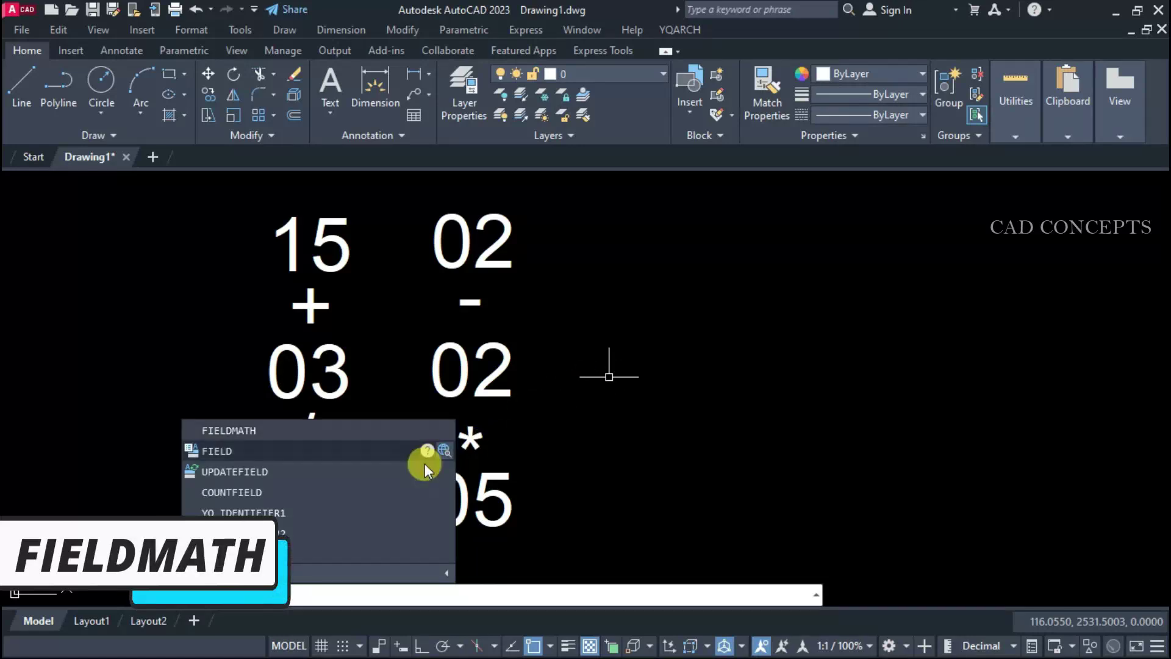
click(241, 432)
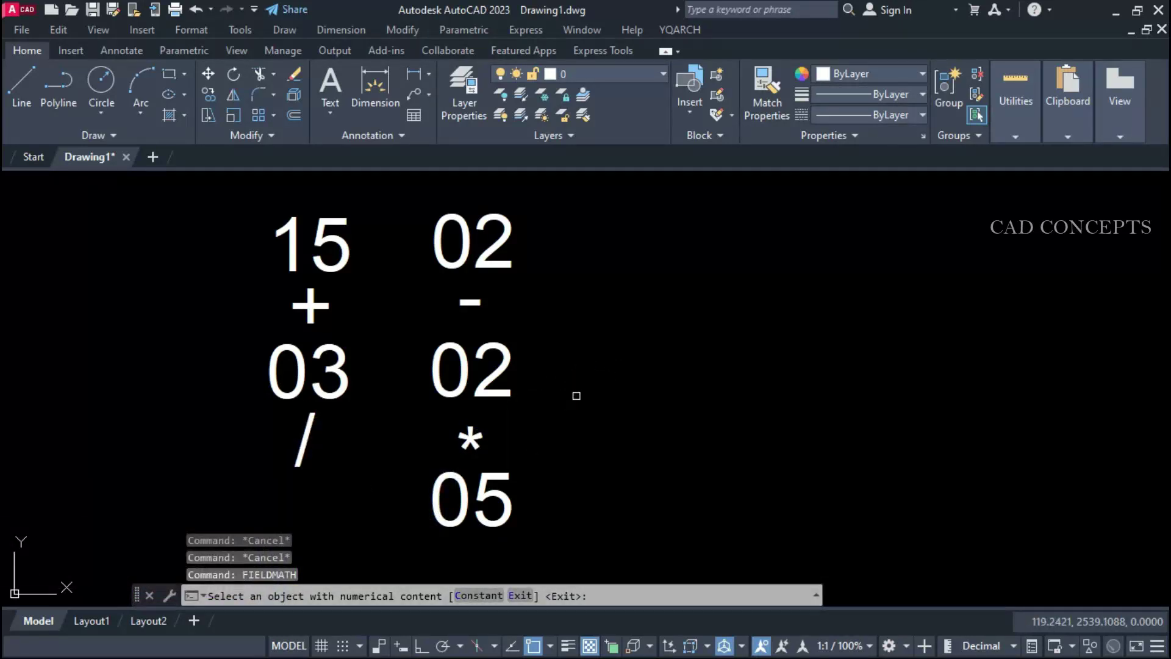
click(319, 242)
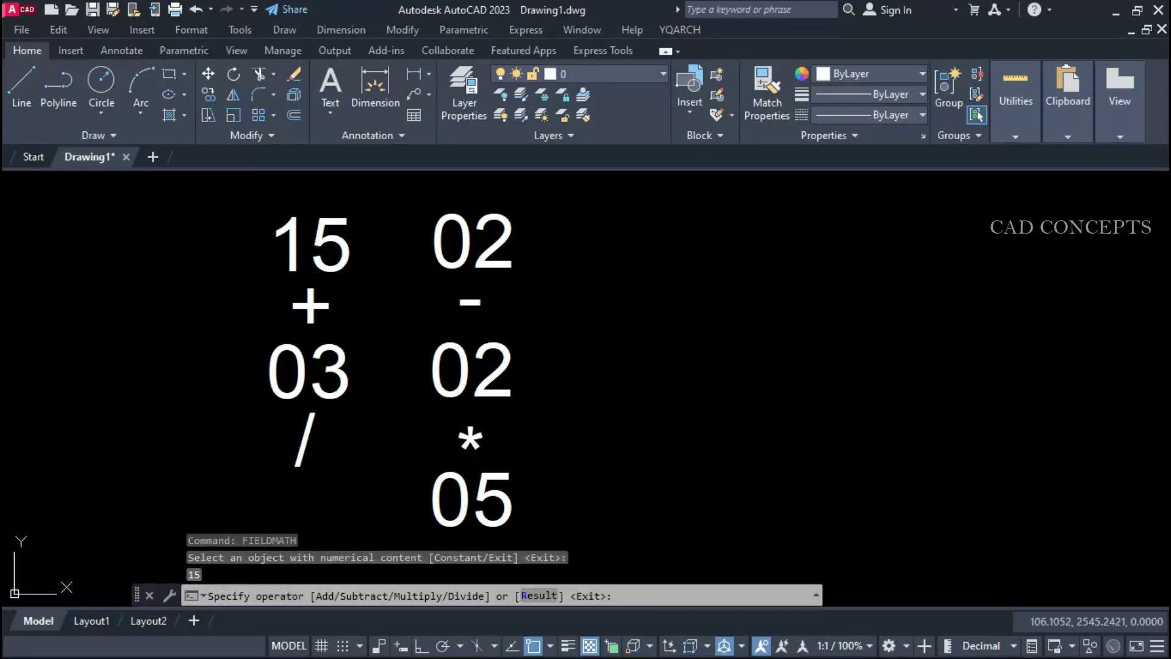
click(622, 595)
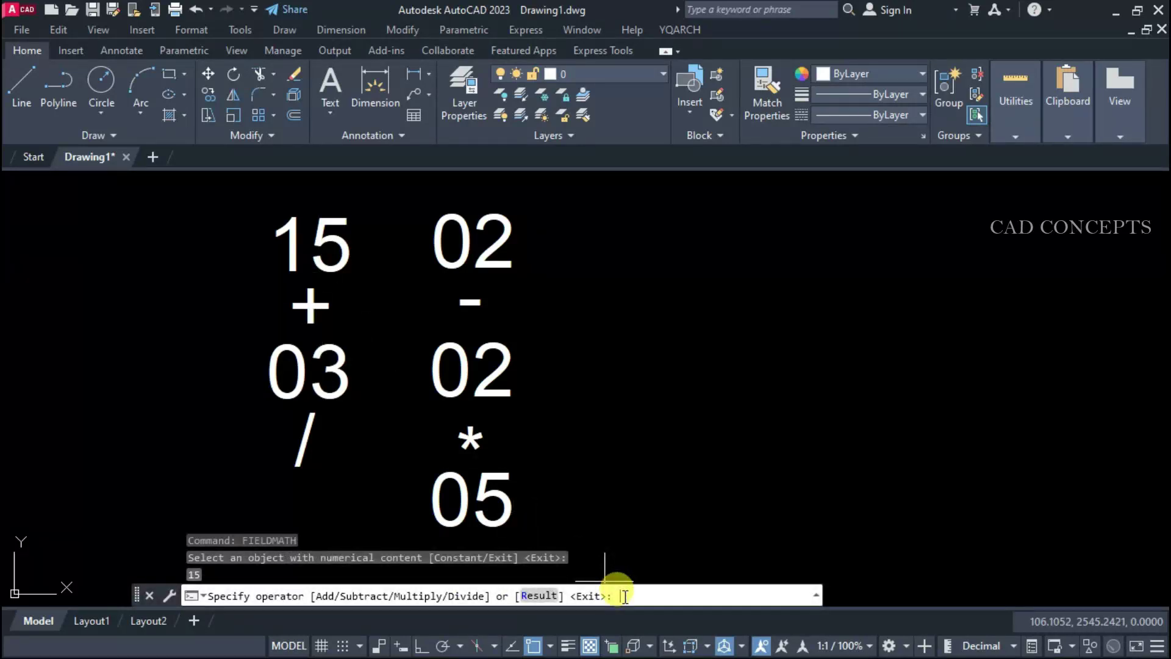
key(Return)
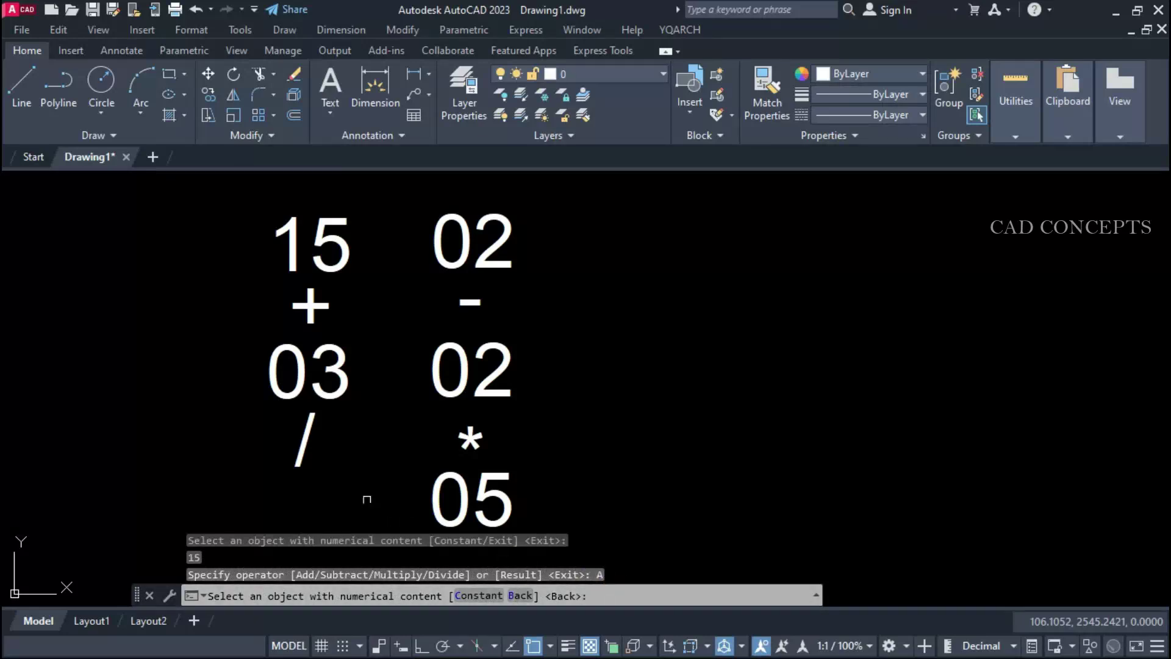
click(340, 364)
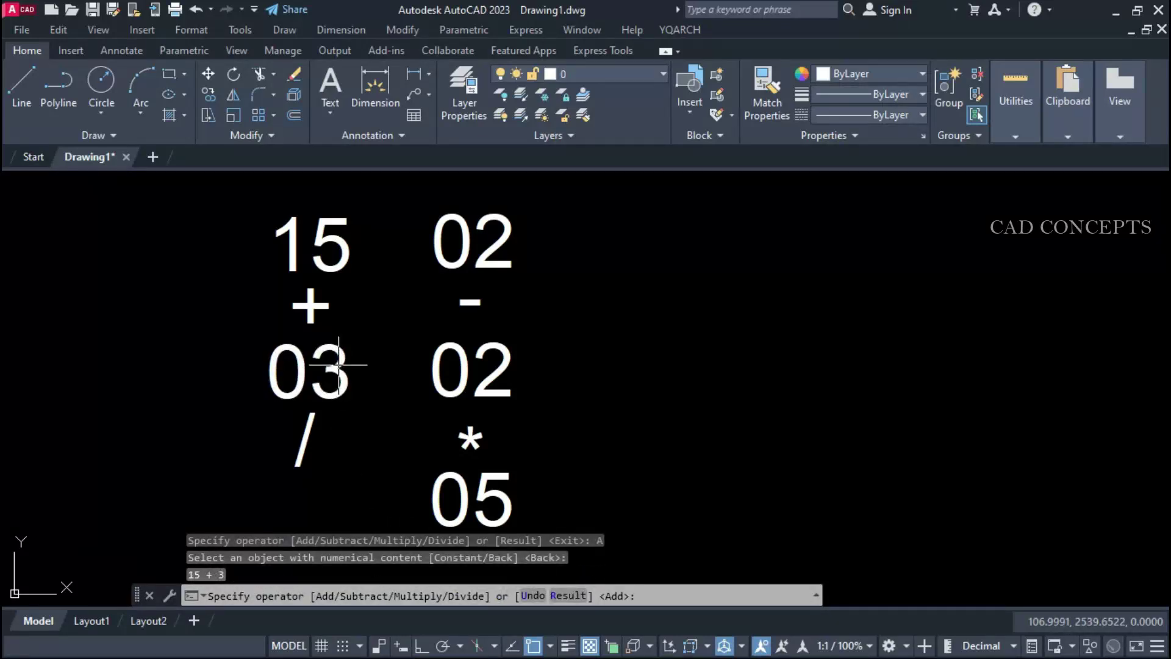
Extend the expression with − 02 × 02 ÷ 05 and end it, giving 17.2000.
click(648, 596)
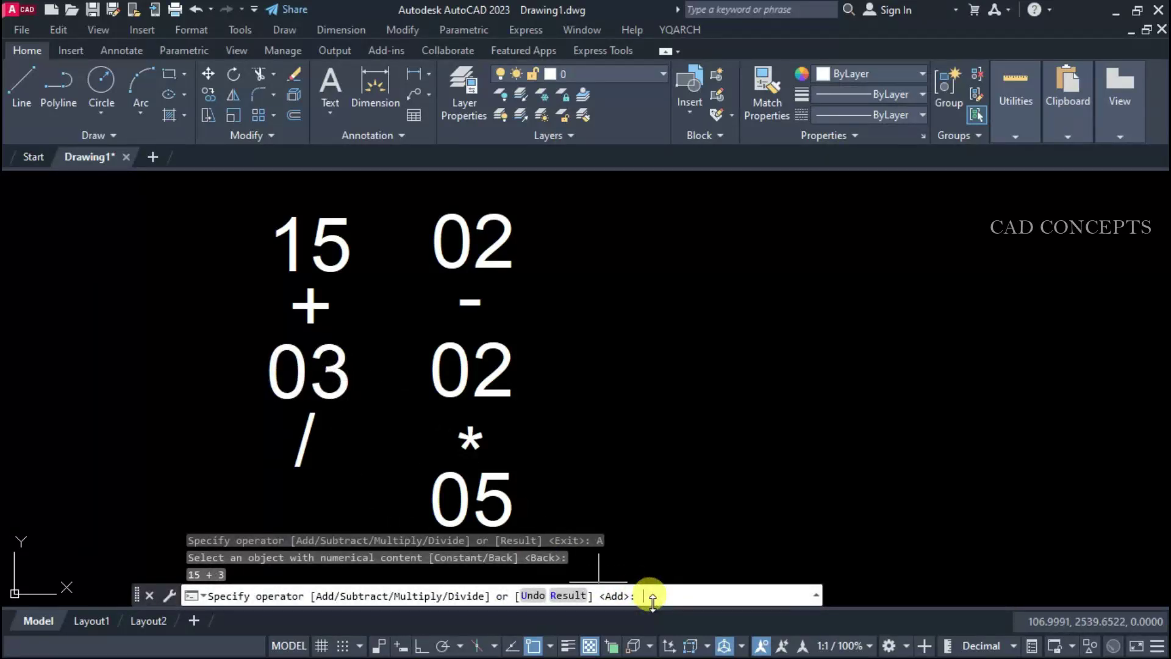
text(S)
key(Return)
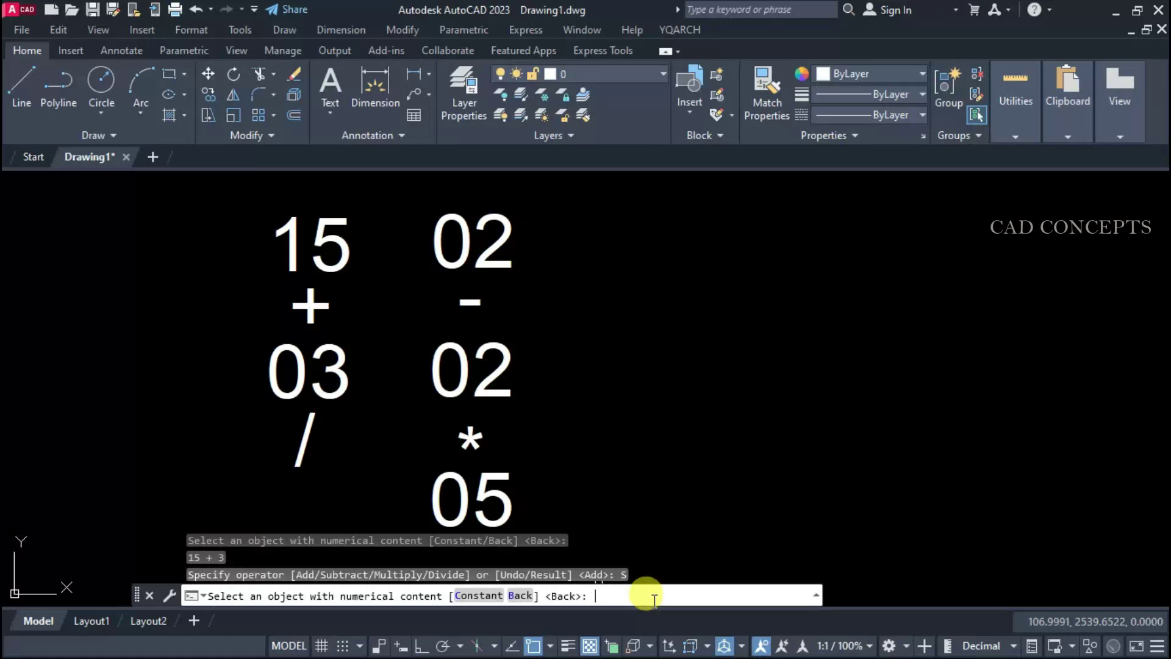
click(461, 257)
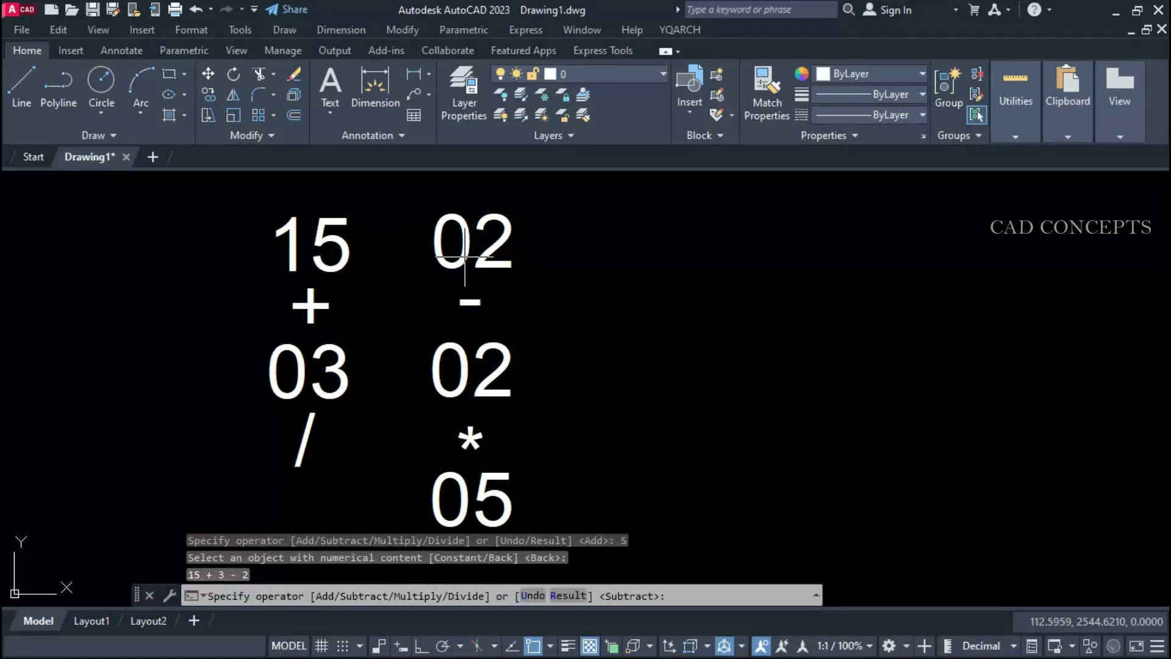
text(M)
key(Return)
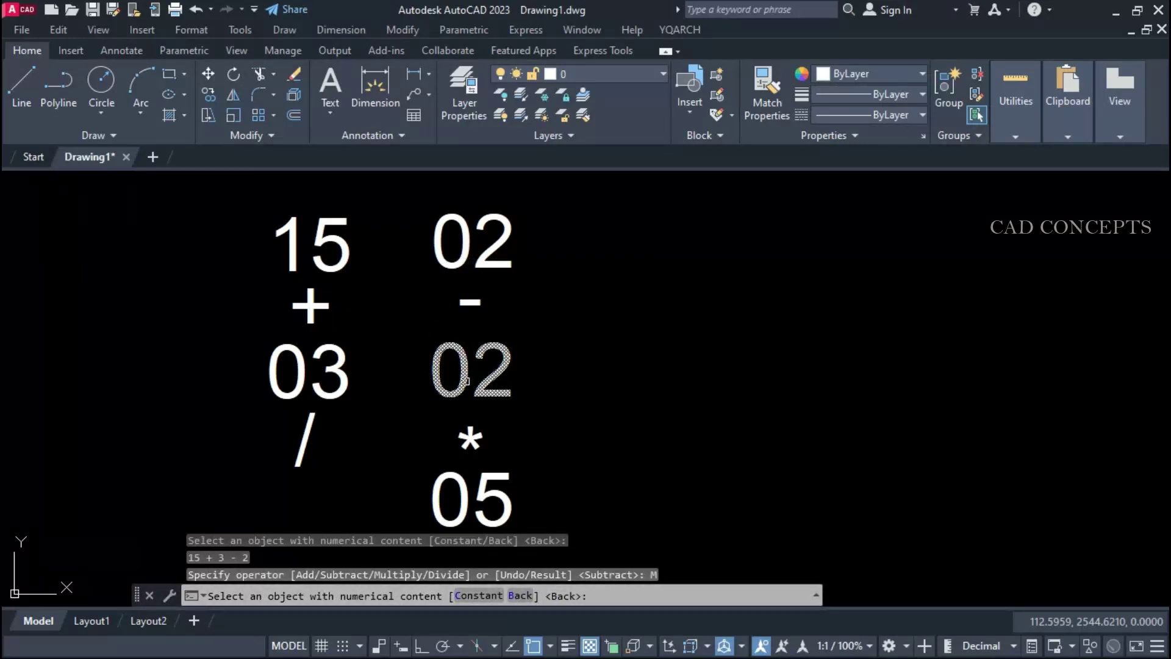
click(467, 381)
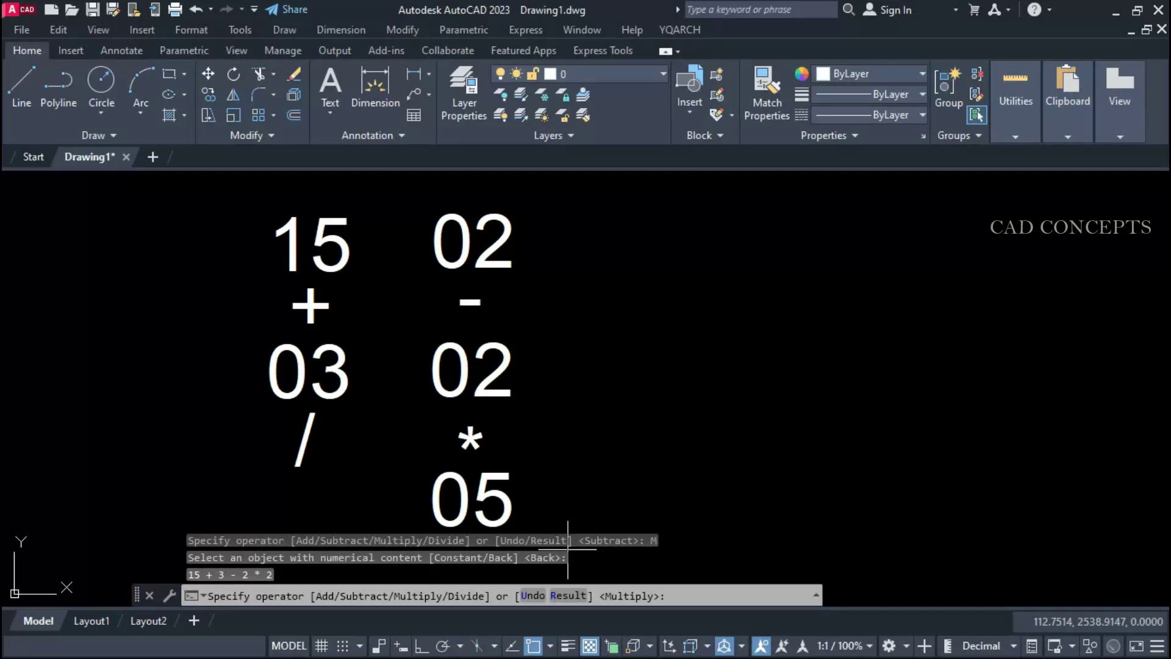
text(D)
key(Return)
click(482, 497)
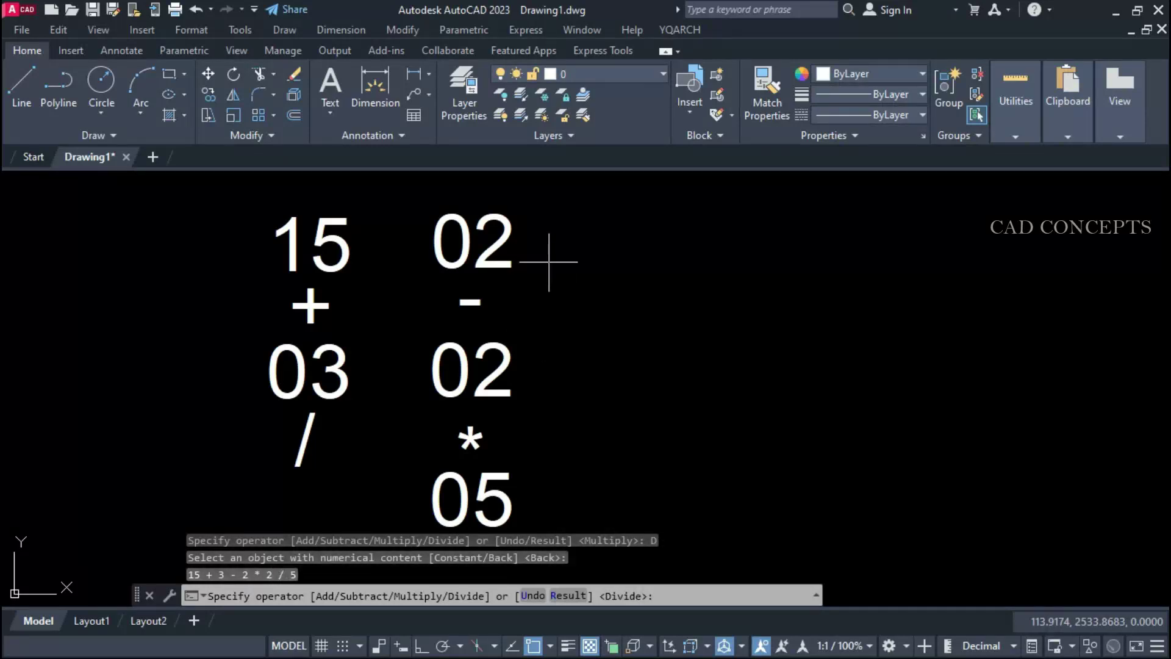
key(Return)
Change the middle 02 to 04 and regenerate to refresh the field.
double_click(471, 379)
drag(471, 378, 509, 384)
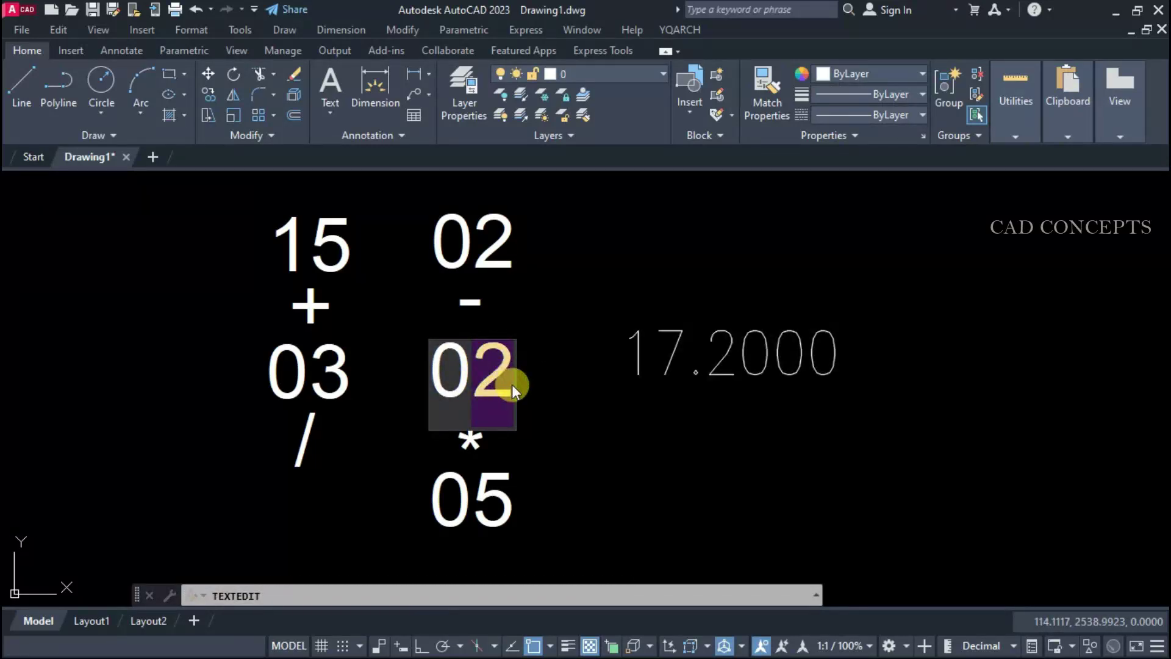
text(04)
click(575, 407)
key(Escape)
text(RE)
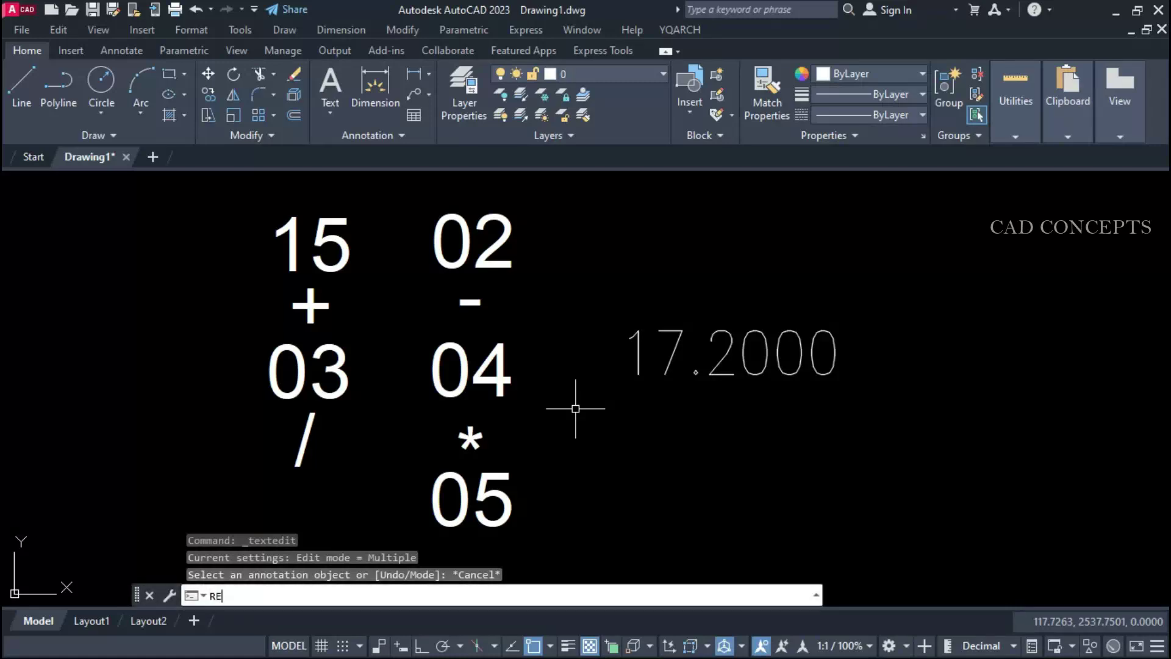
key(Return)
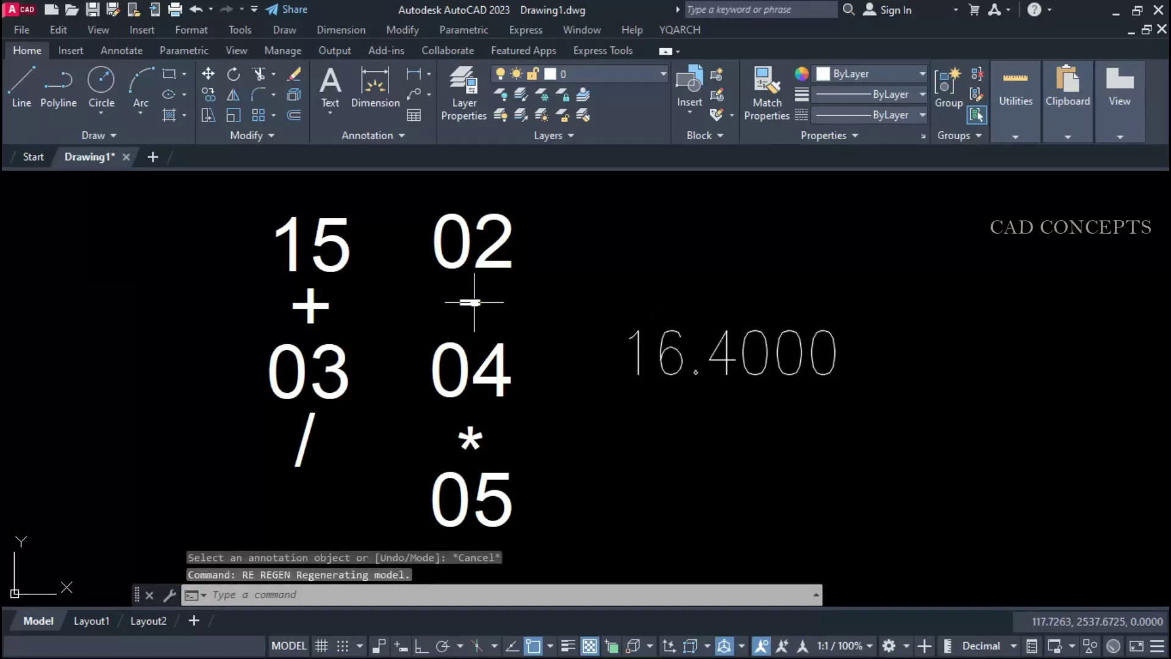
Change the top 02 to 11 and 03 to 13, then regenerate.
click(476, 243)
double_click(484, 250)
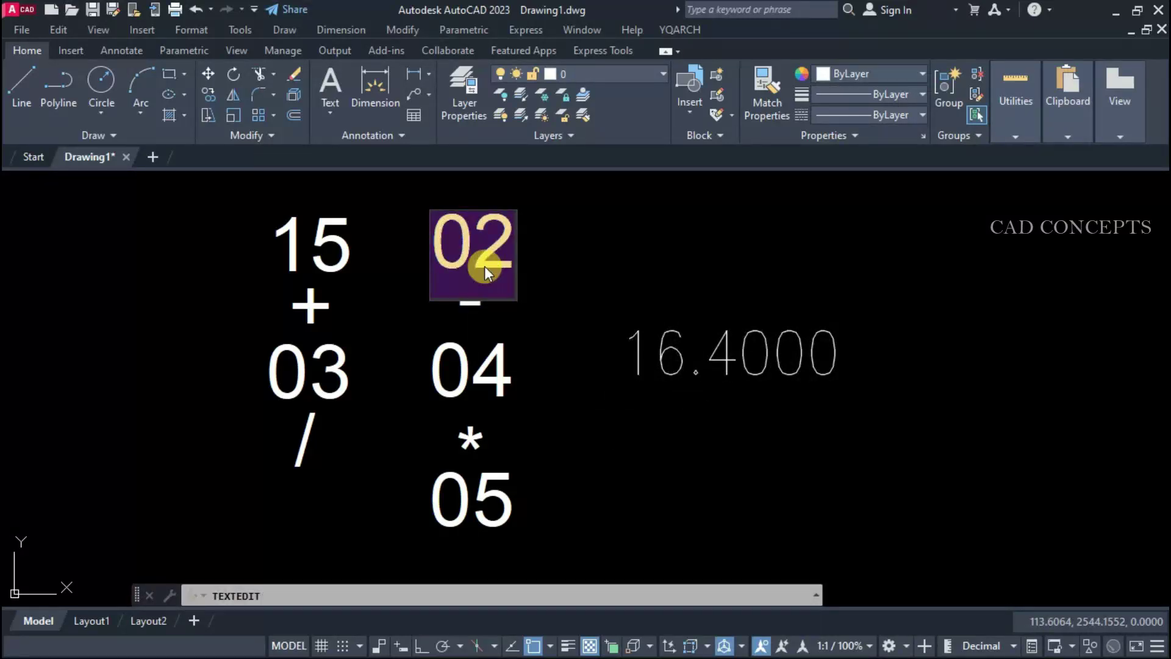
text(11)
click(549, 373)
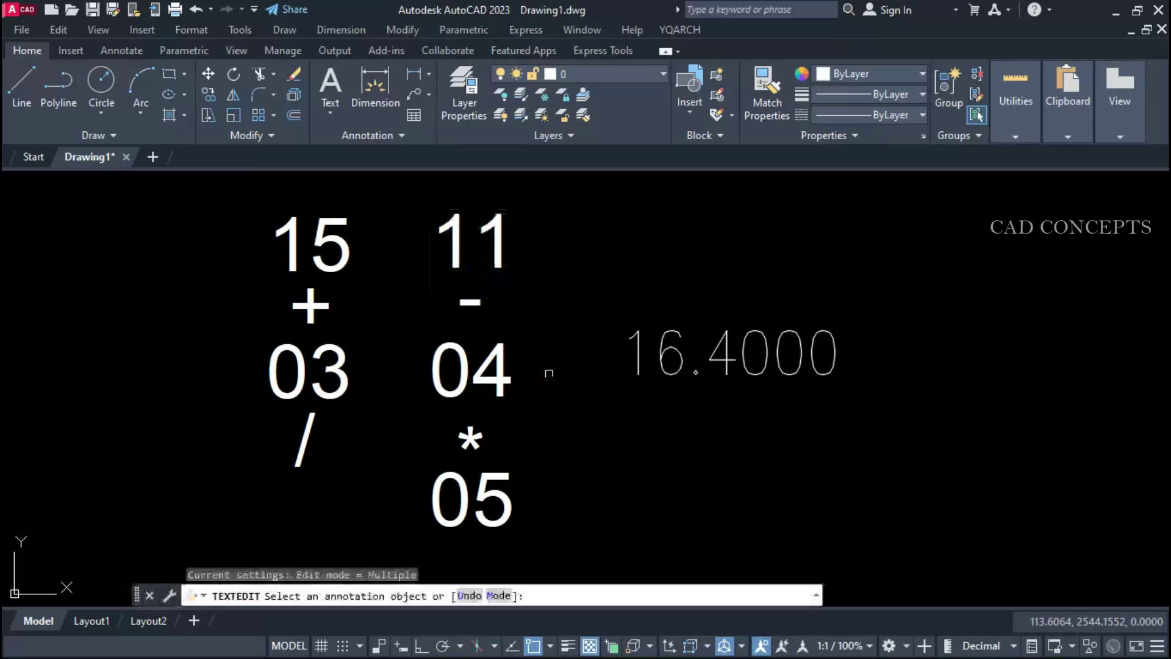
click(317, 391)
text(13)
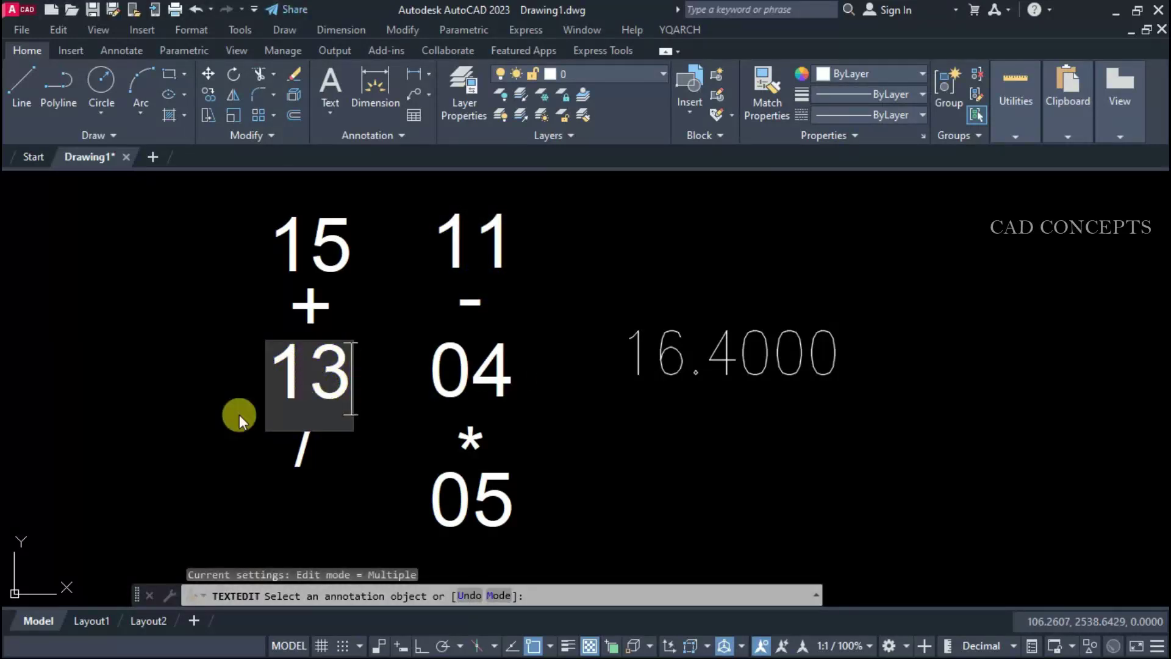
click(230, 419)
key(Escape)
text(RE)
key(Return)
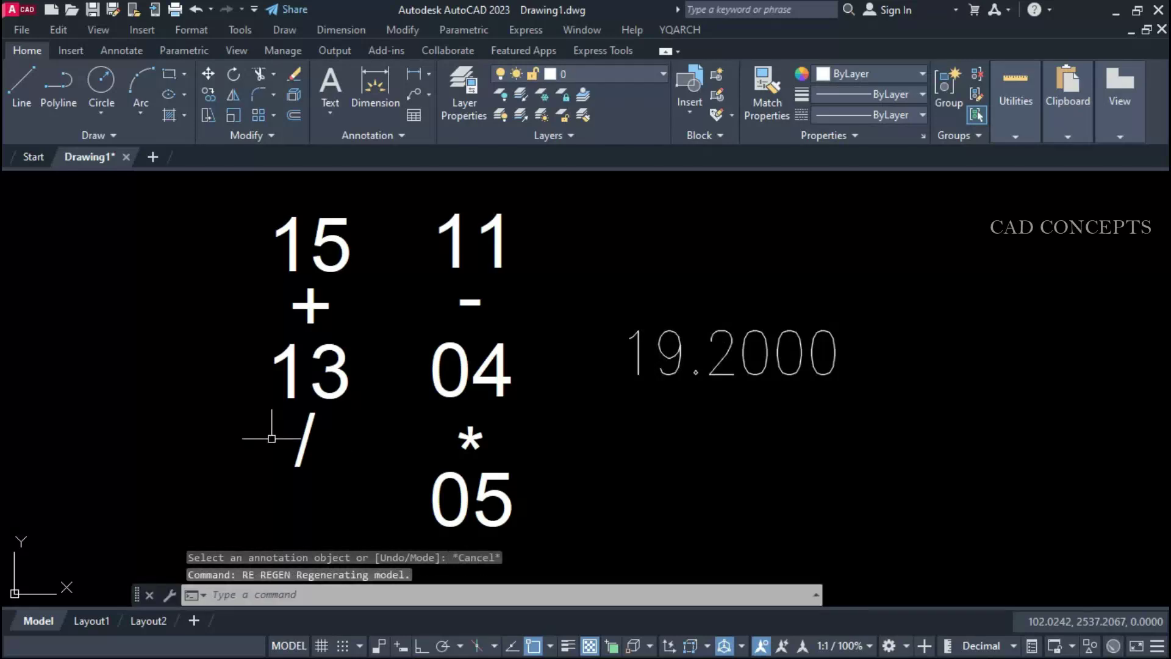
Change 05 to 45 and 15 to 55, regenerating so the result reads 67.0222.
click(472, 497)
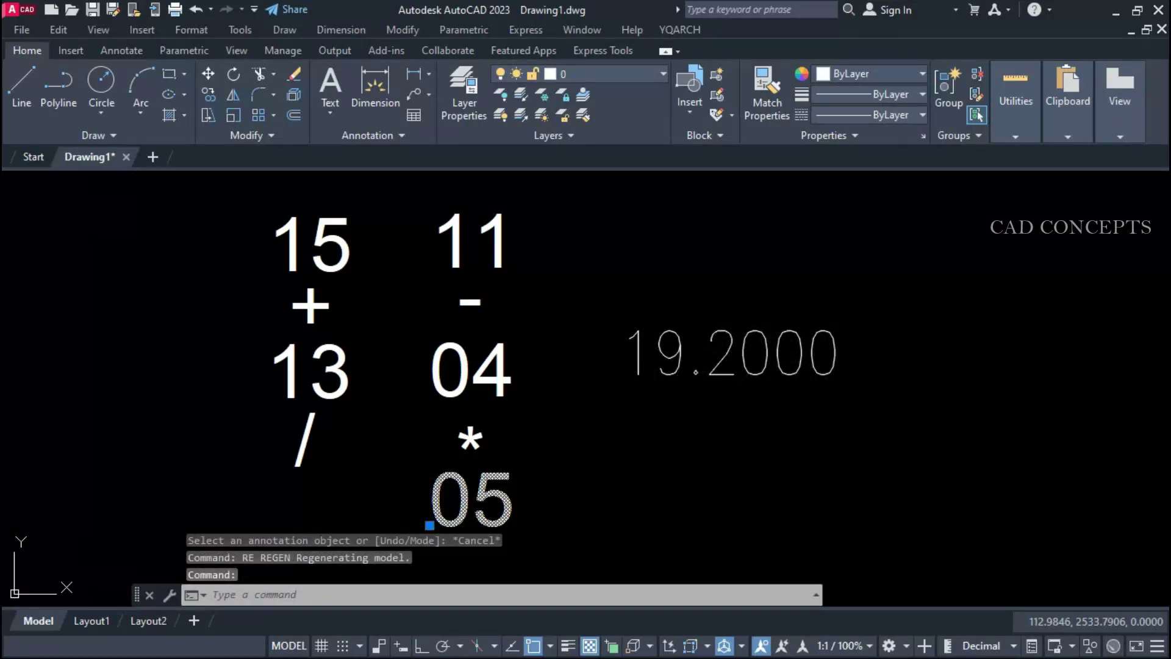
double_click(473, 497)
text(45)
click(378, 503)
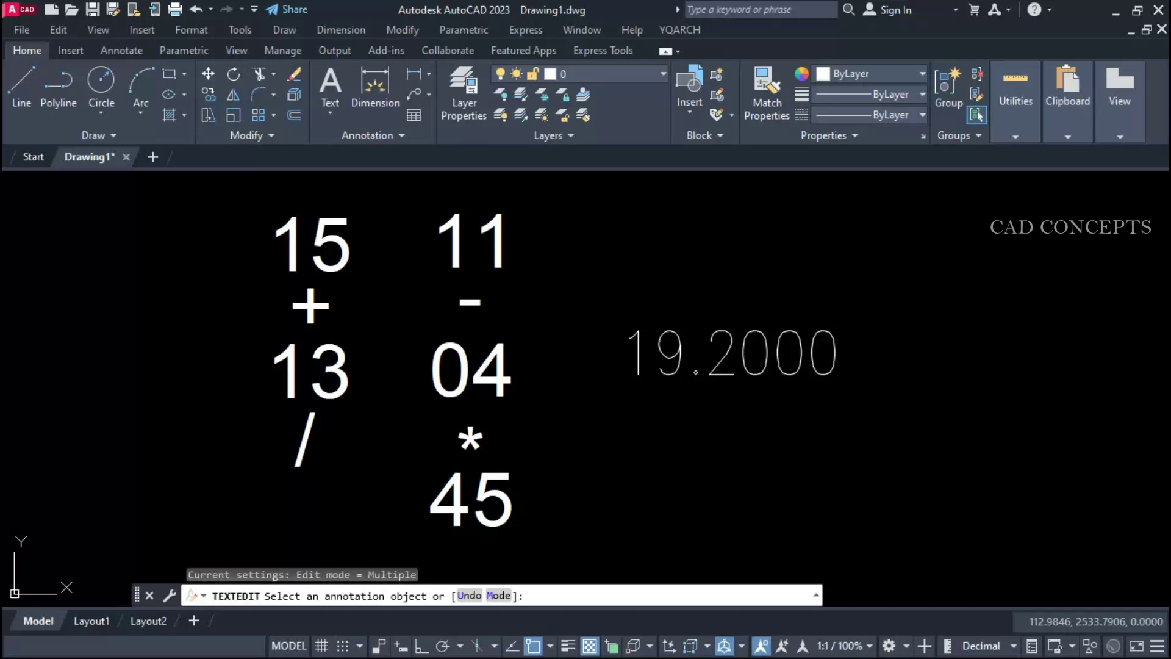
click(335, 273)
text(55)
click(235, 420)
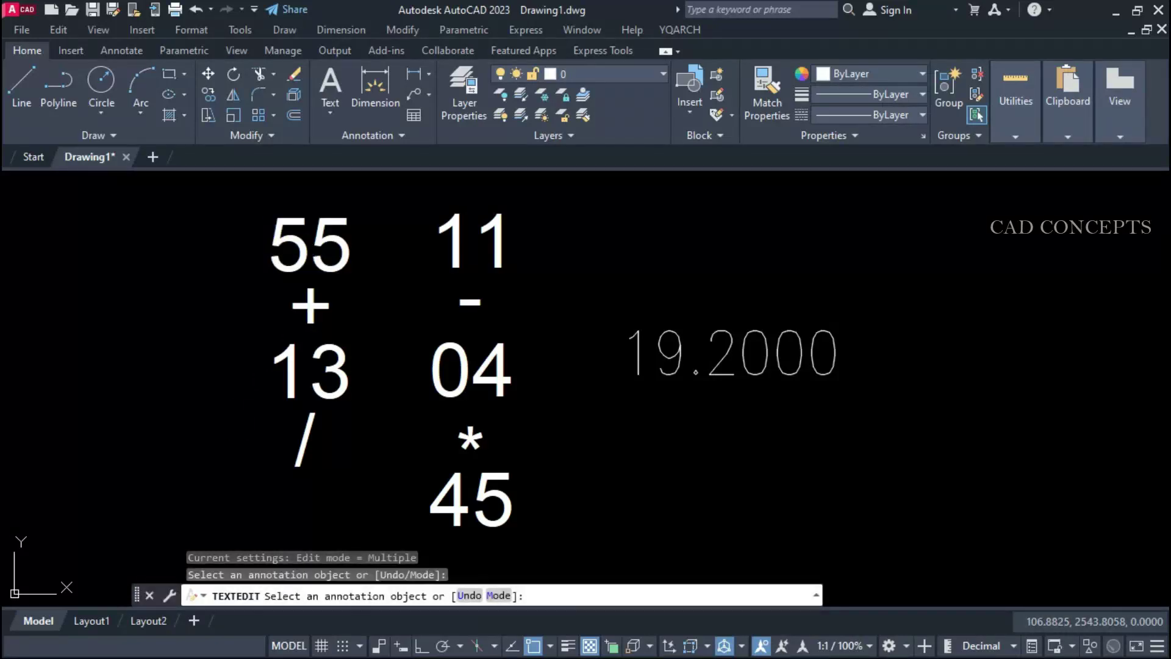
key(Escape)
text(re)
key(Return)
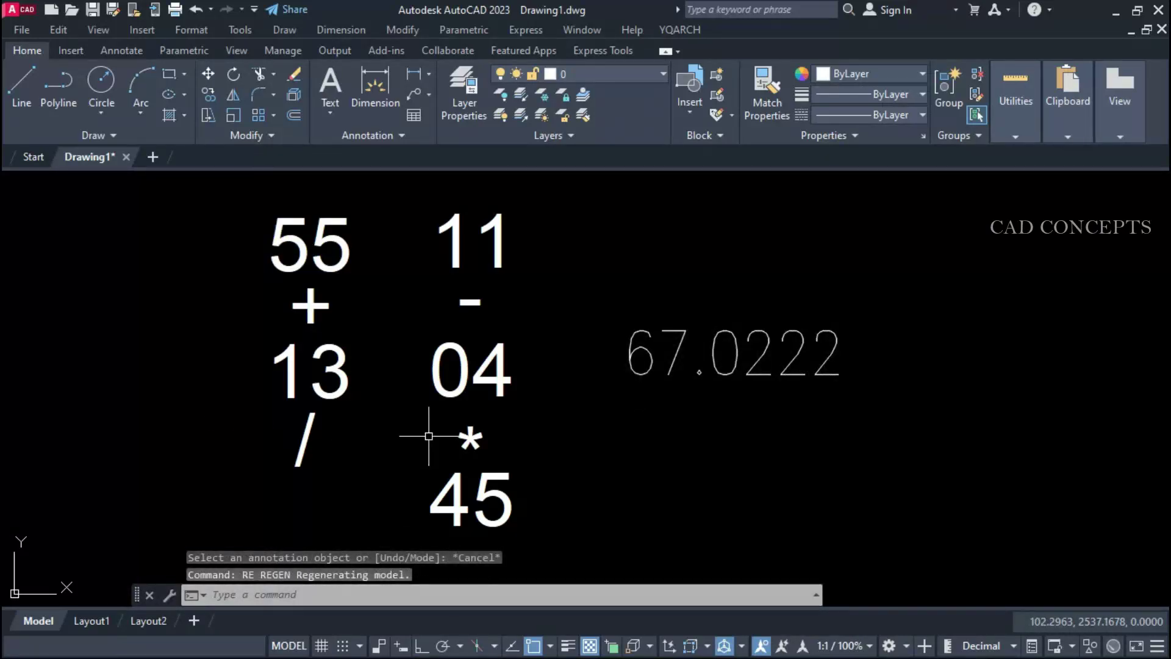
Window-select the number and operator texts, then clear the selection.
click(556, 250)
click(151, 492)
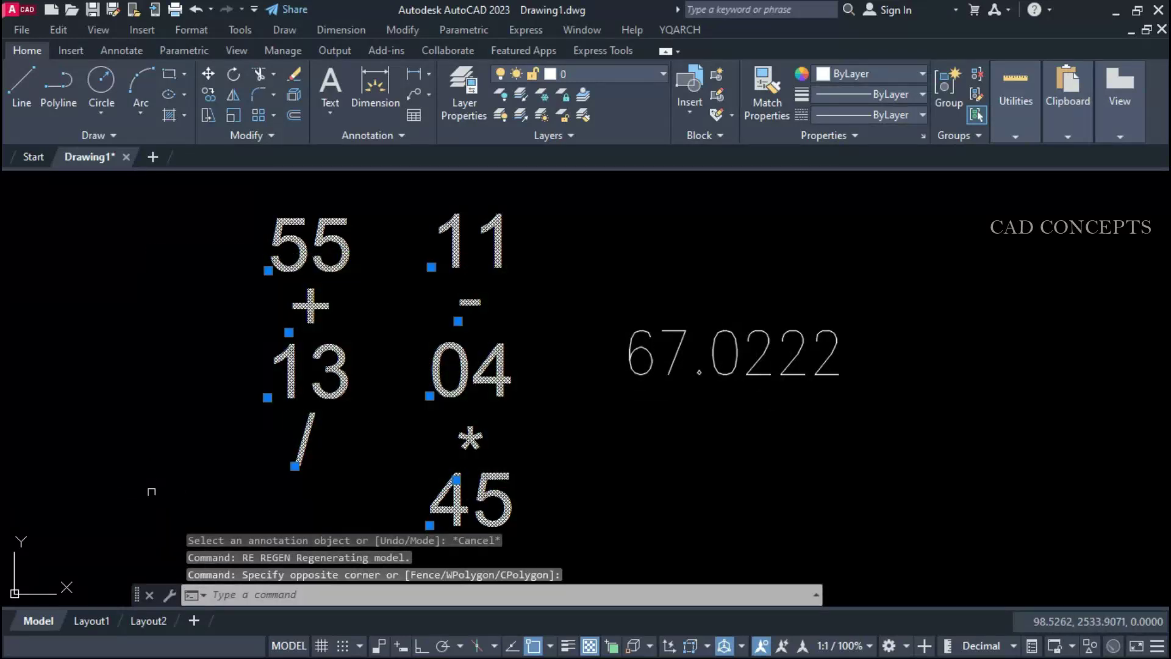
key(Escape)
click(926, 315)
key(Escape)
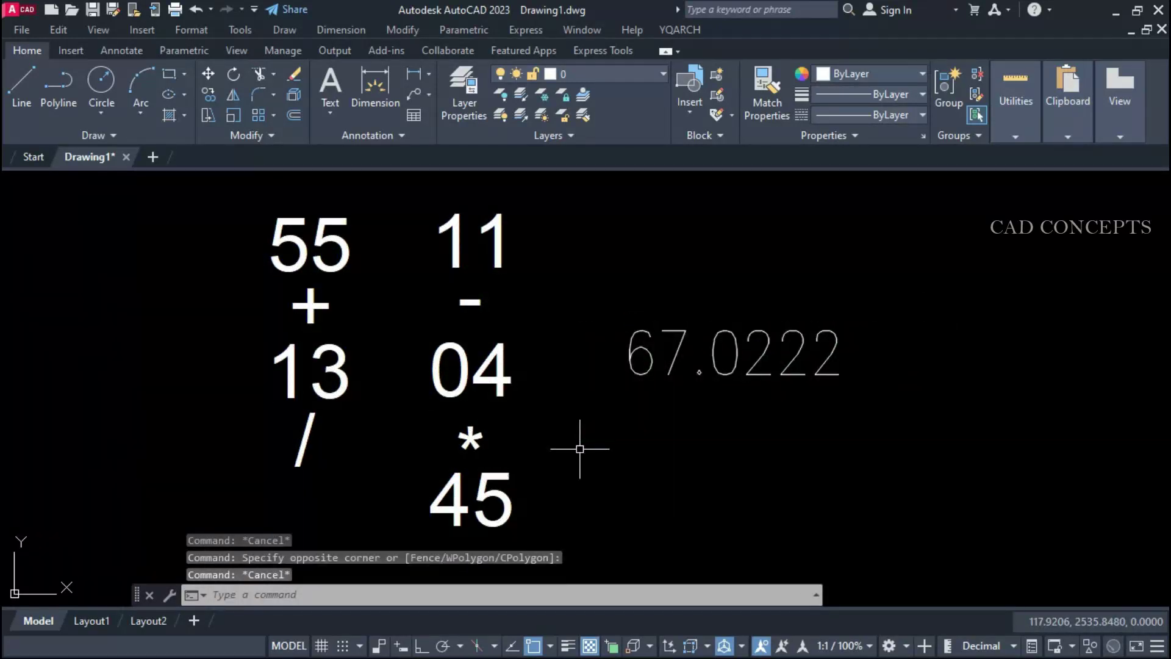
Cancel the stray selection windows and regenerate the drawing.
key(Escape)
key(Escape)
click(296, 511)
key(Escape)
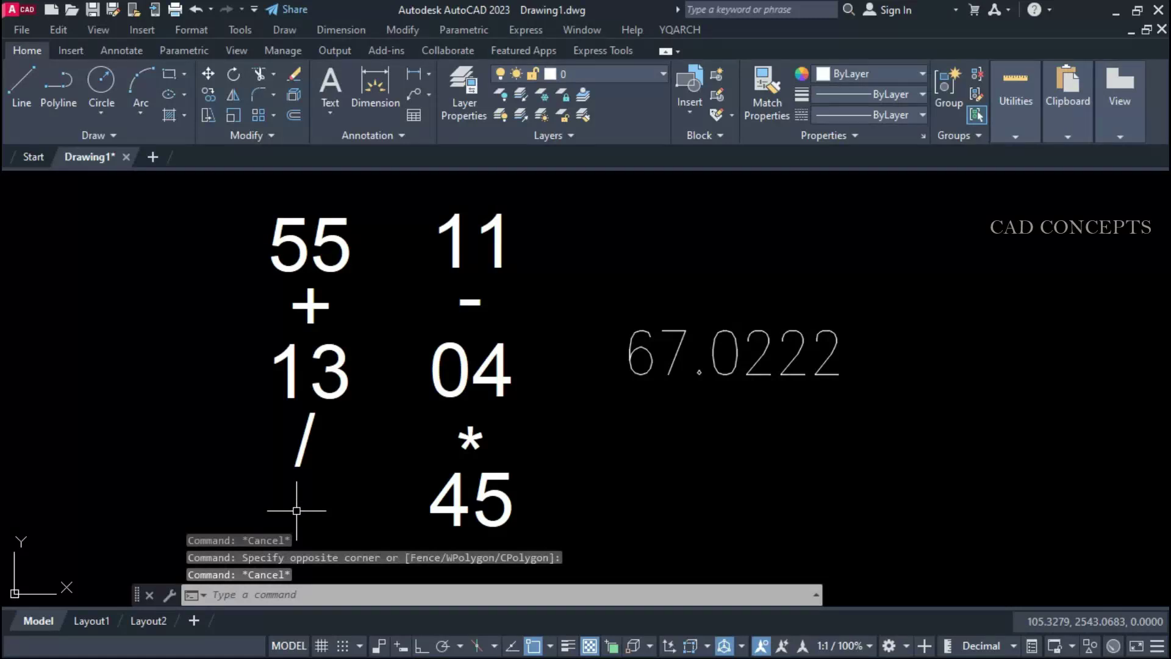
text(re)
key(Return)
key(Escape)
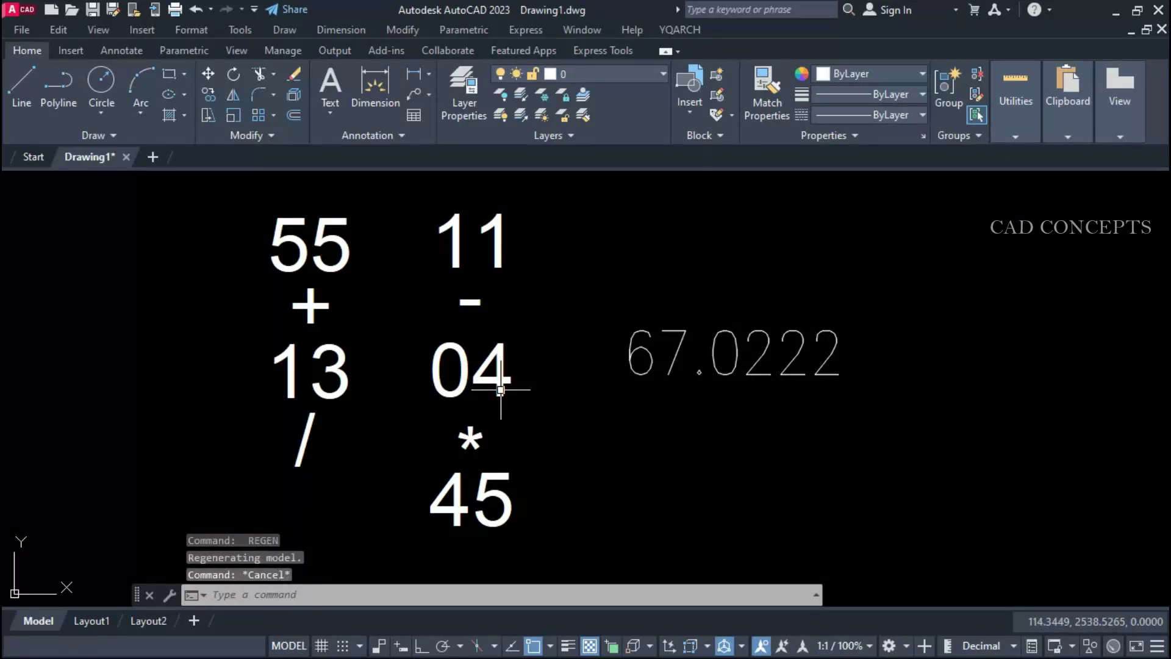
Start FIELDMATH and build 55 + 13 from the edited numbers.
text(FIELDMATH)
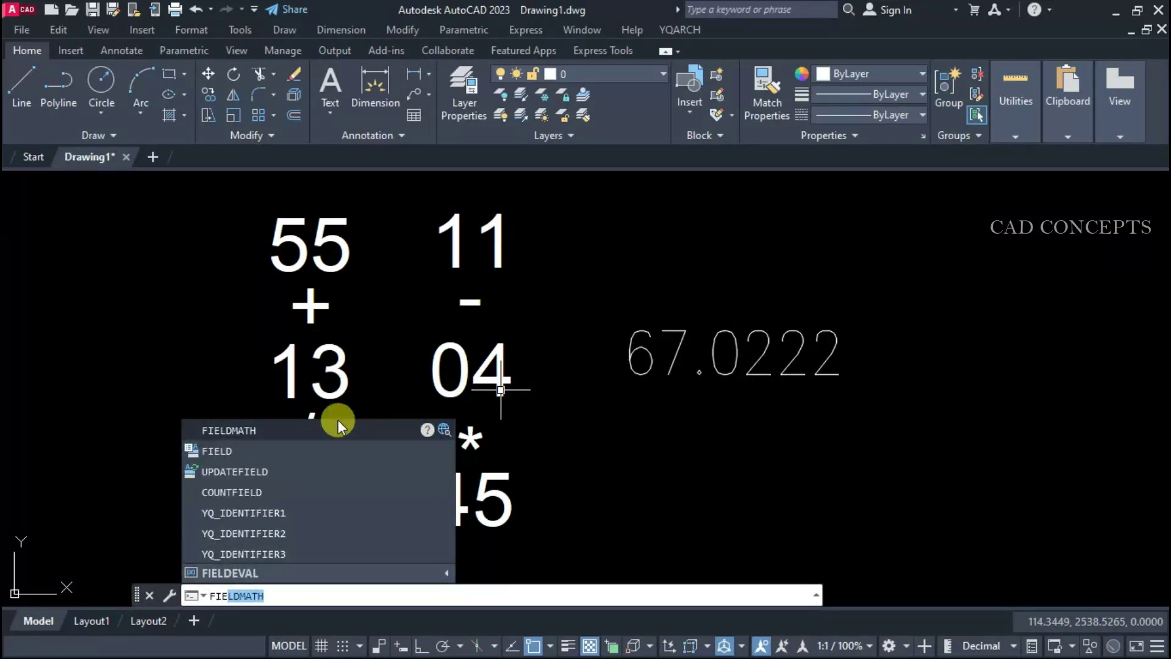
click(239, 421)
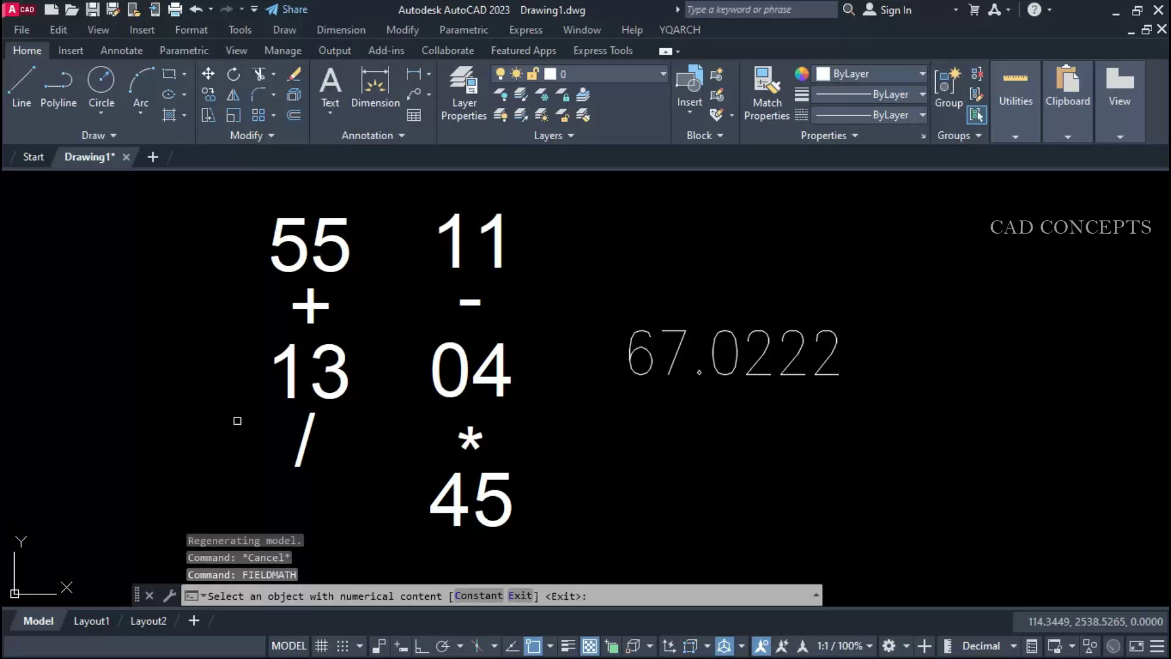
click(328, 275)
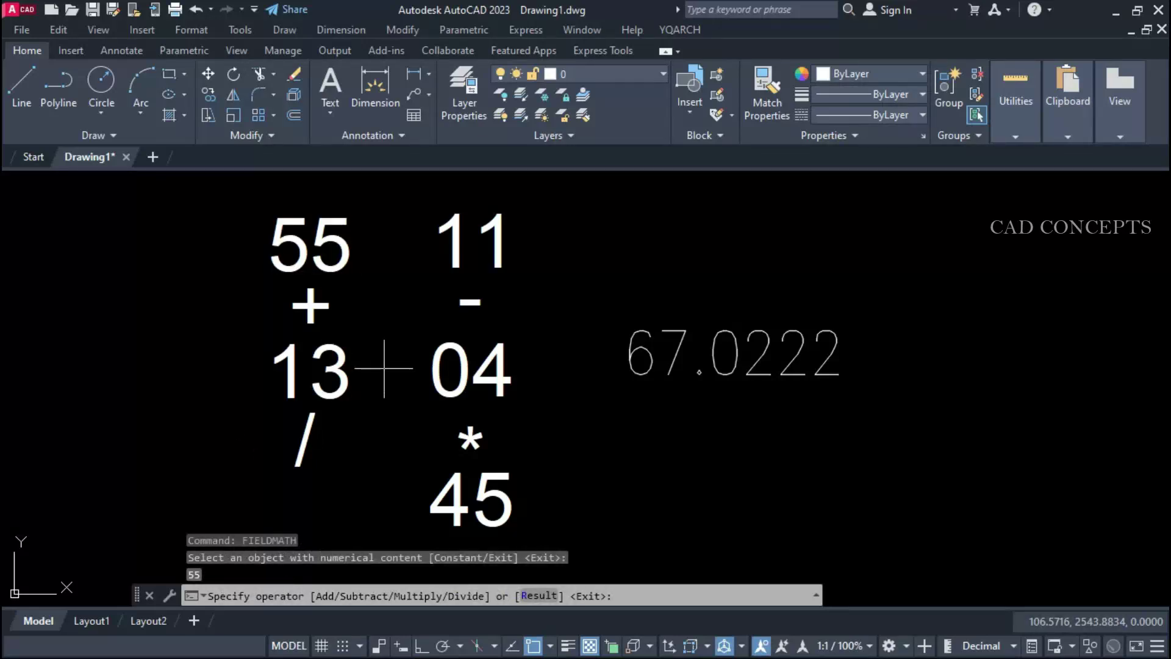
text(A)
key(Return)
click(311, 369)
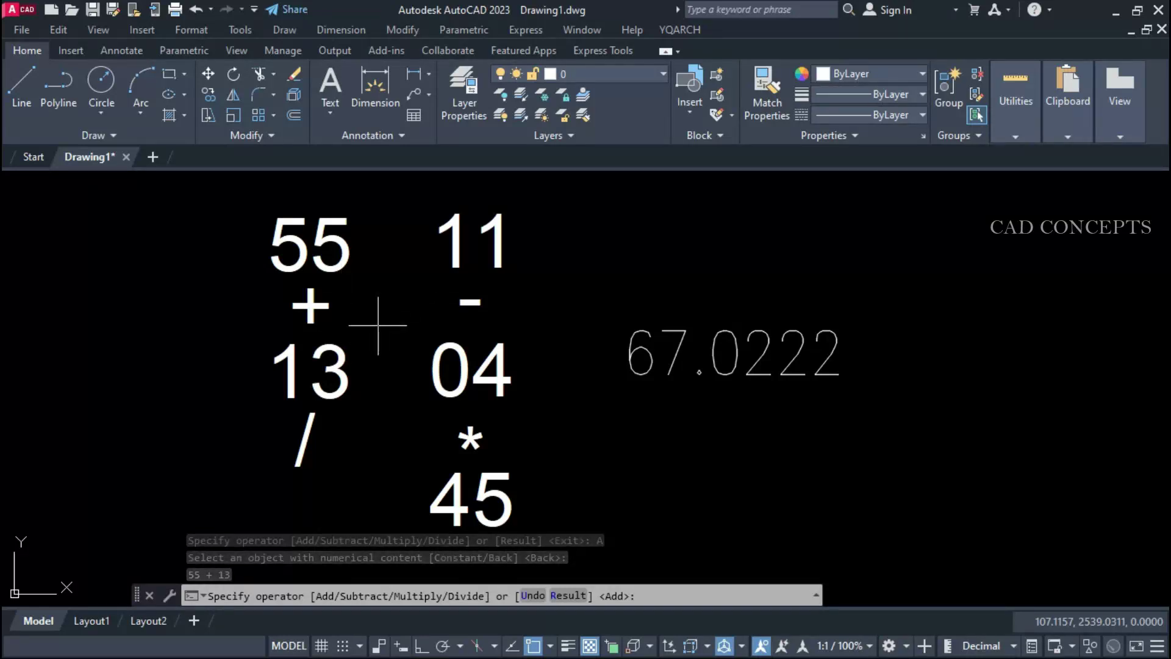
Add − 11 × 45 ÷ 04 and place the −55.7500 result below 67.0222.
text(S)
key(Return)
click(448, 252)
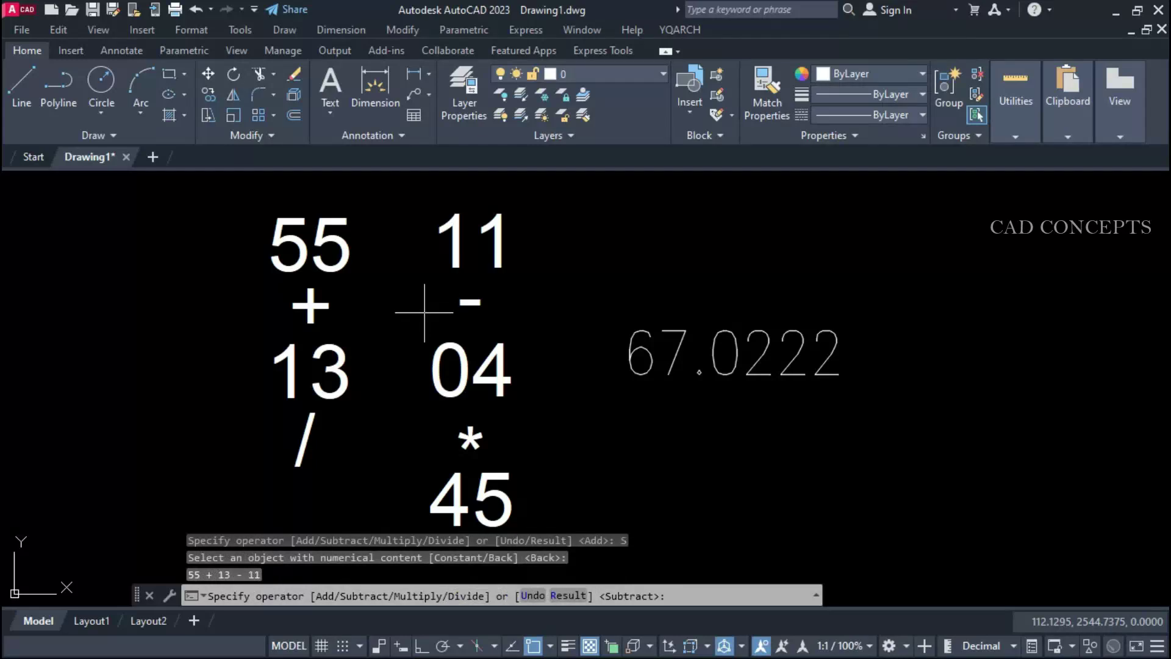
text(M)
key(Return)
click(451, 470)
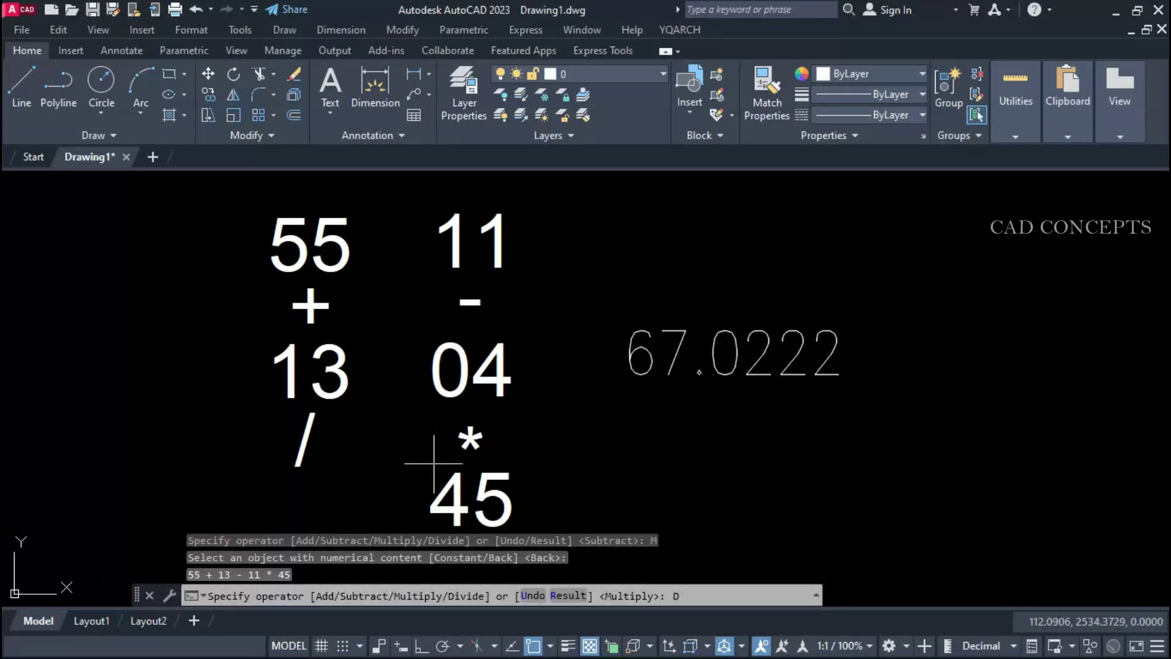
key(Return)
click(442, 387)
key(Return)
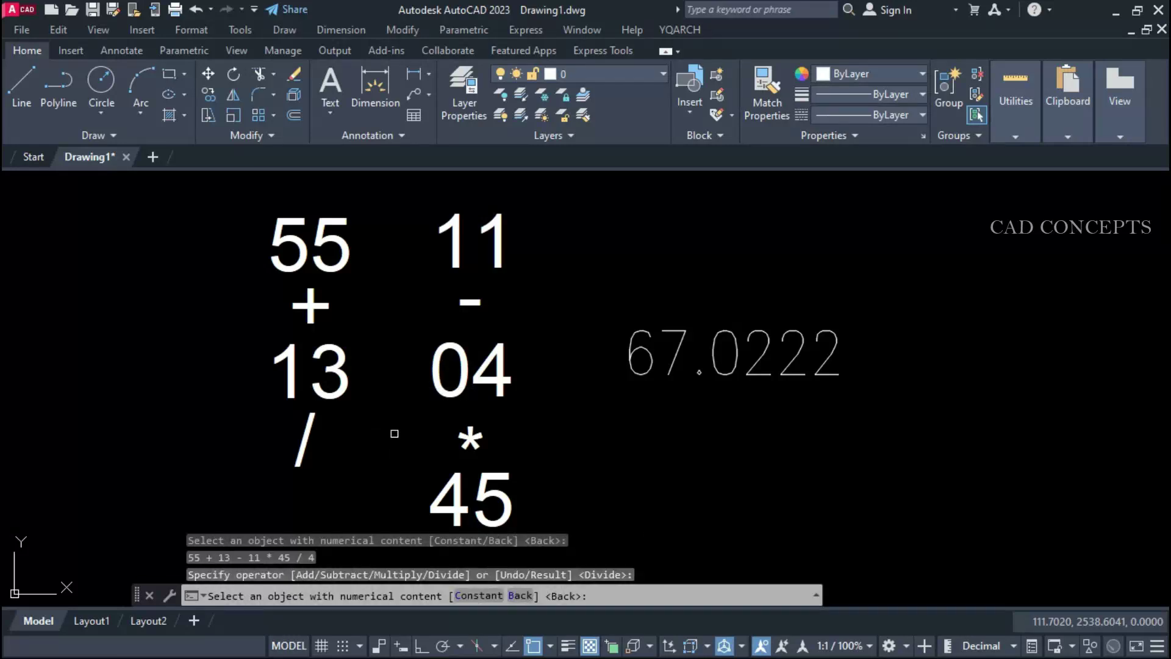
key(Return)
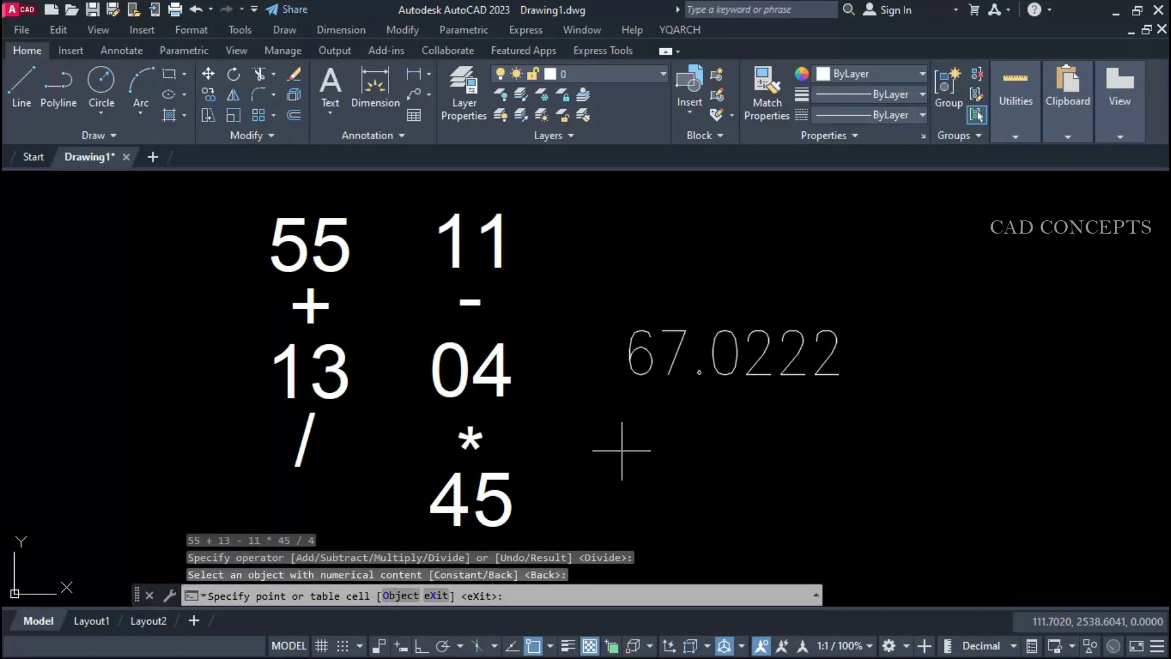
click(619, 459)
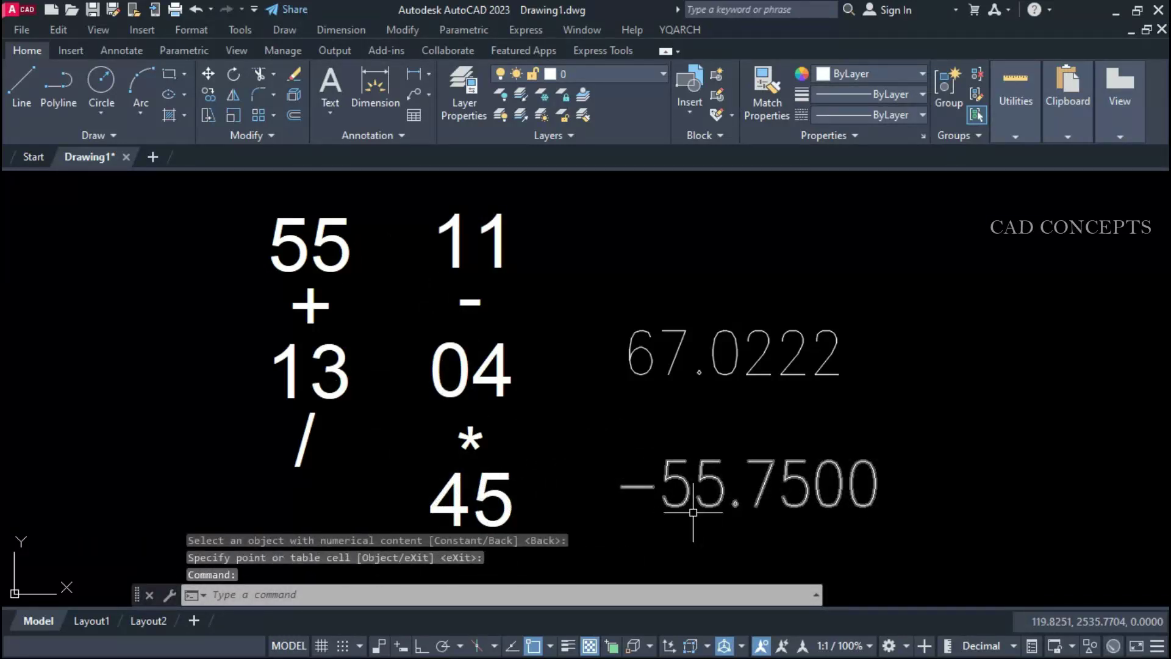
Change the bottom number 45 to 99.
click(491, 503)
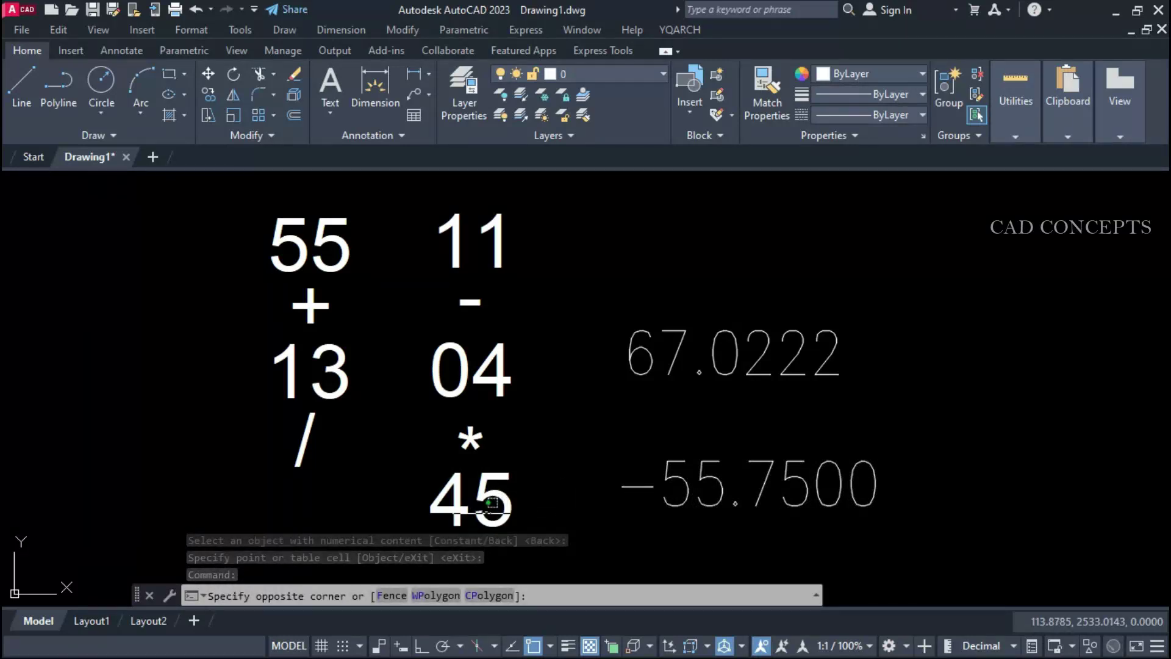
click(439, 519)
double_click(478, 514)
text(99)
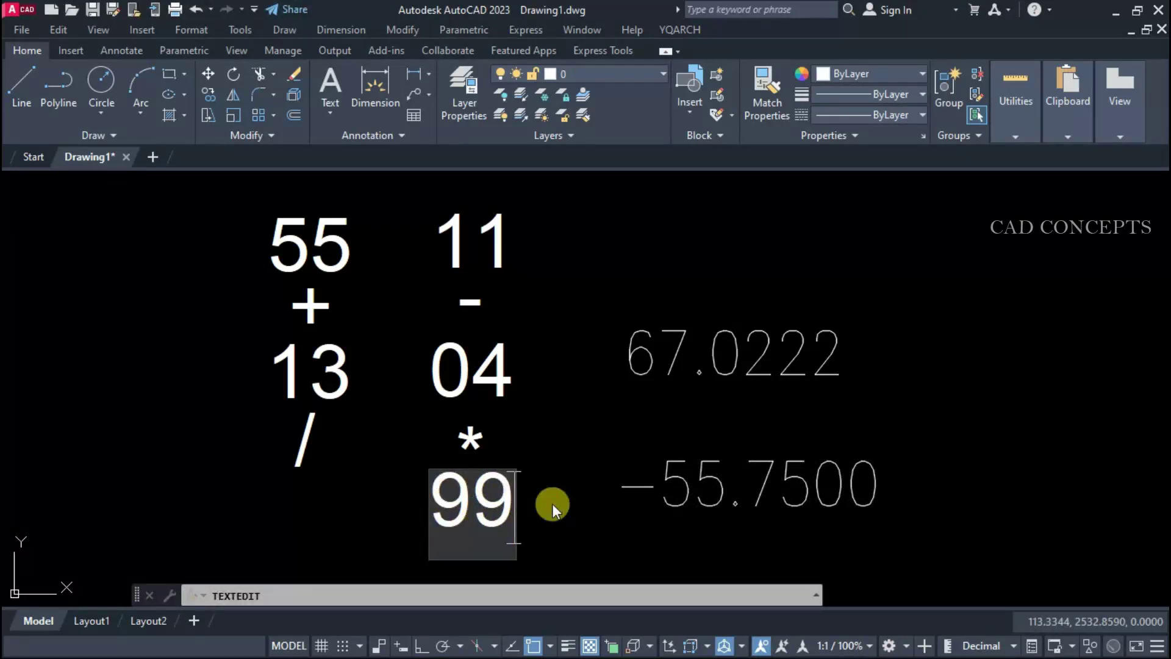
click(552, 502)
key(Escape)
Change 04 to 88 and regenerate, updating the fields to 58.2222 and 55.6250.
click(500, 362)
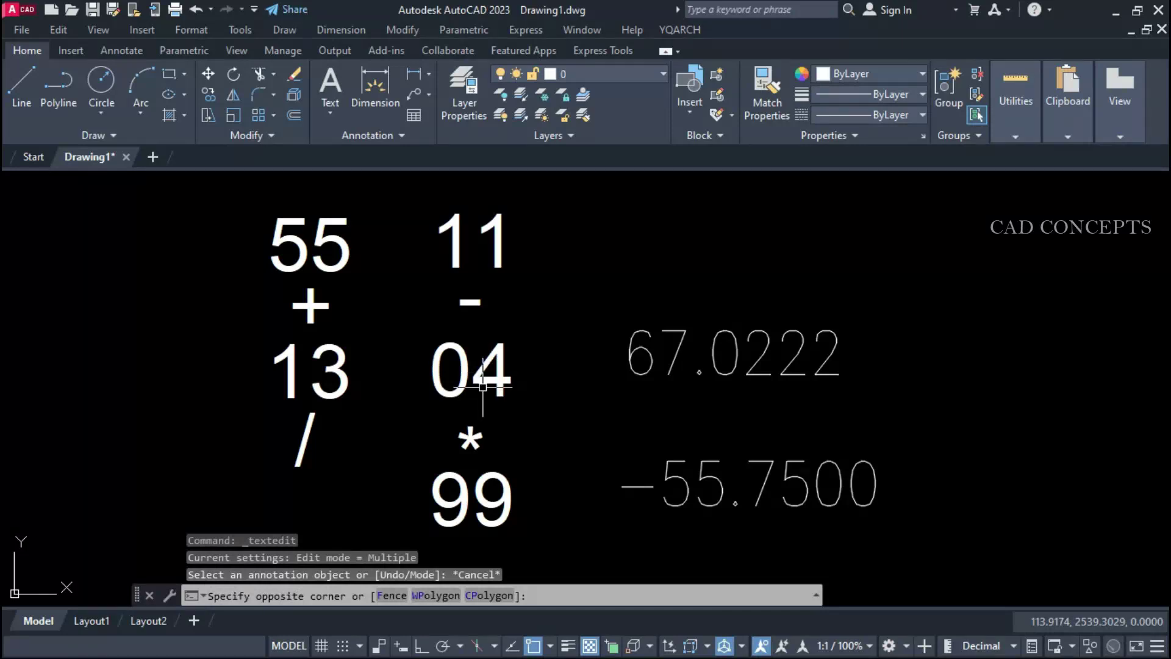
click(483, 386)
double_click(482, 381)
text(88)
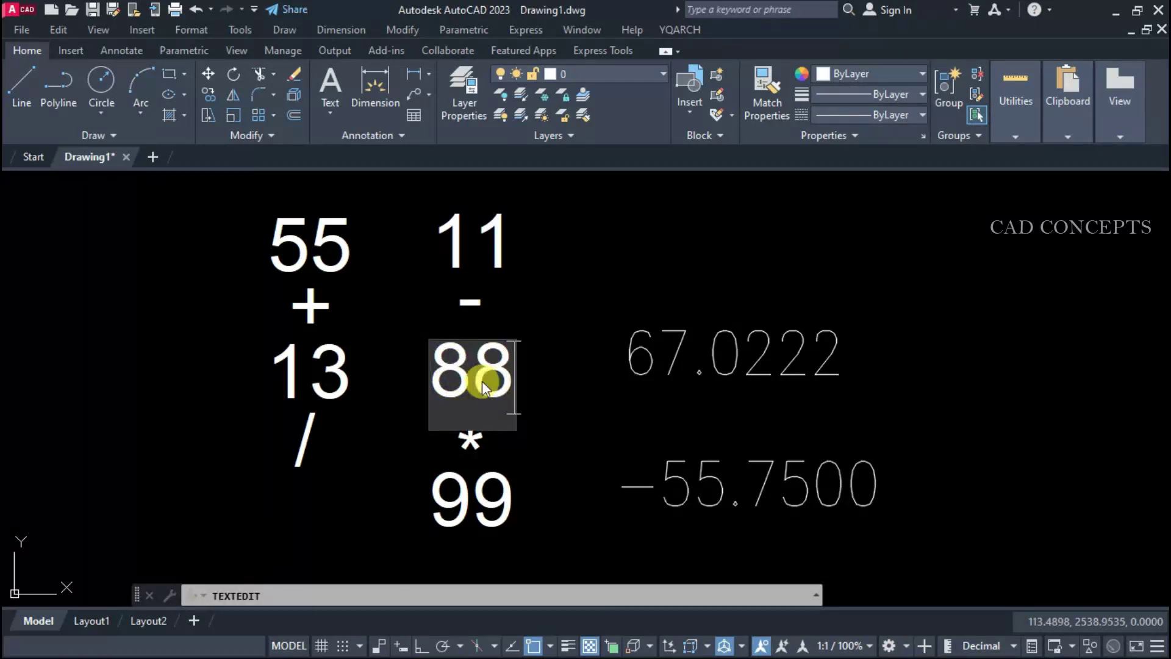
click(551, 485)
key(Escape)
text(RE)
key(Return)
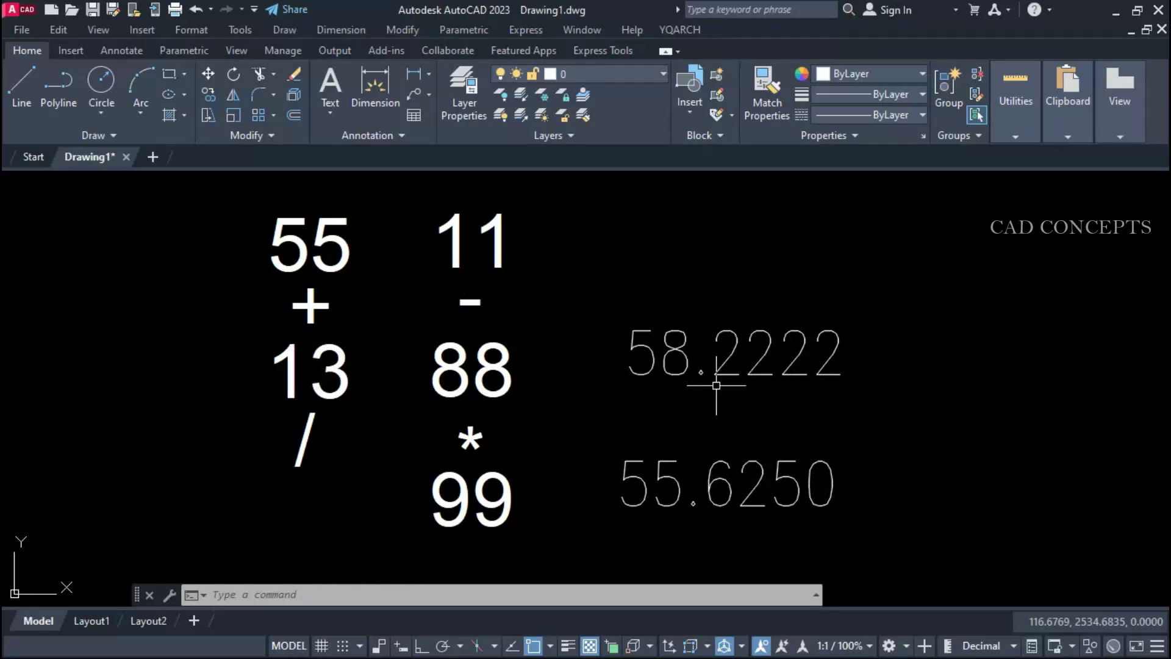
Change the top number 11 to 44.
double_click(495, 254)
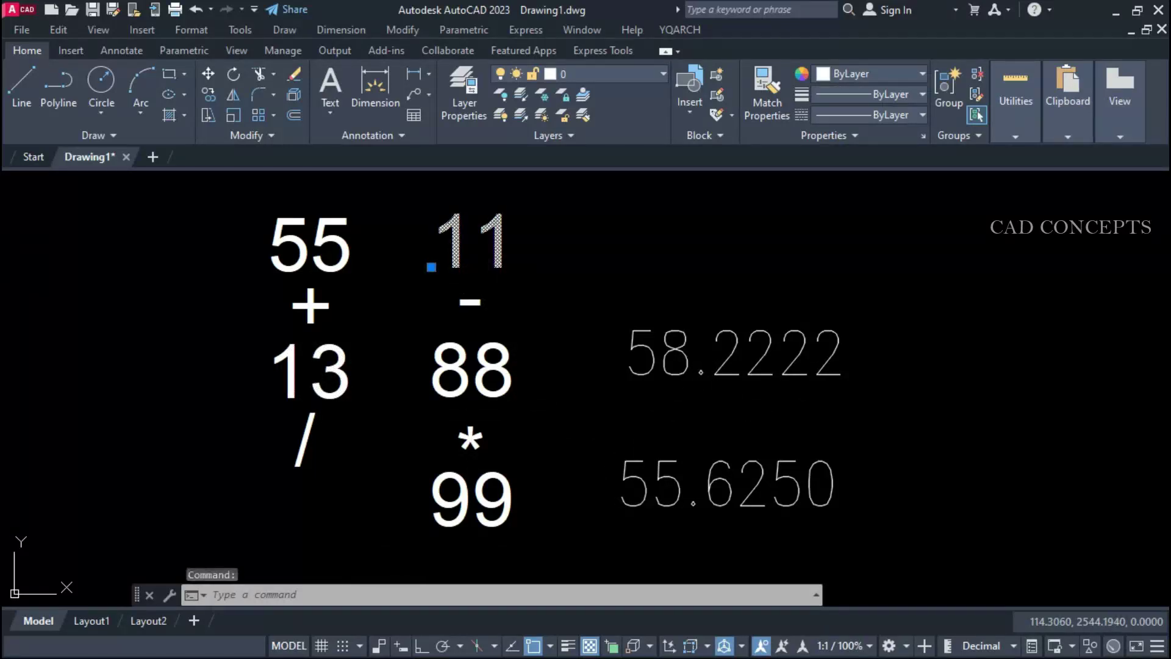
text(44)
key(Return)
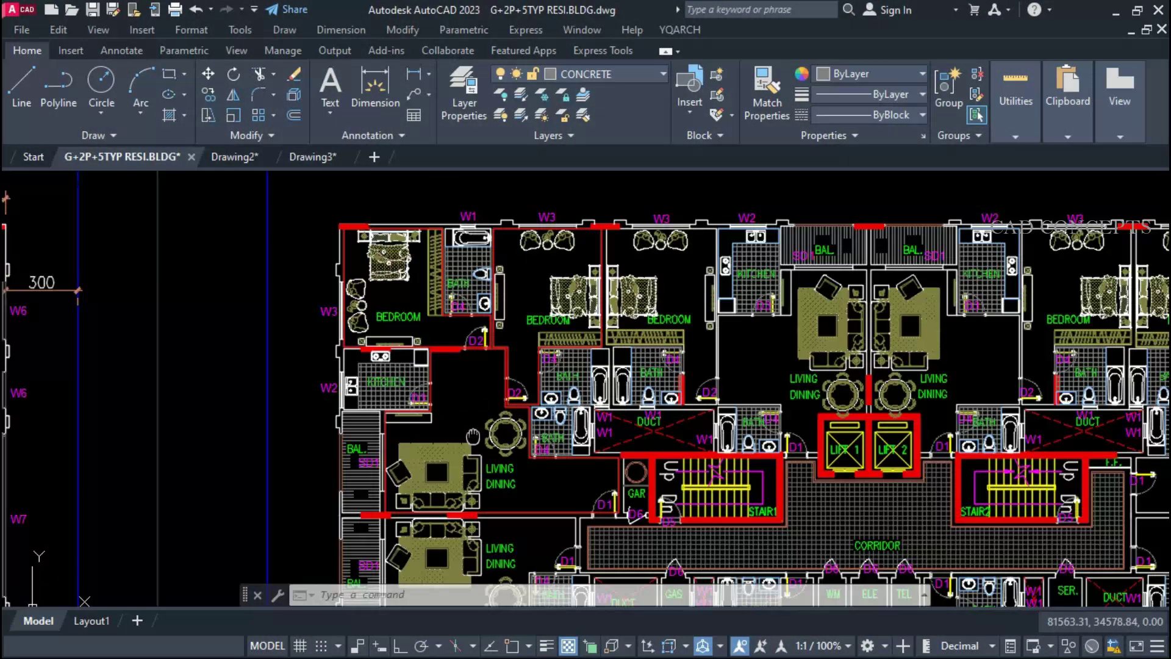
Erase the first bedroom's furniture by picking its room outline.
middle_drag(473, 436, 455, 458)
click(358, 344)
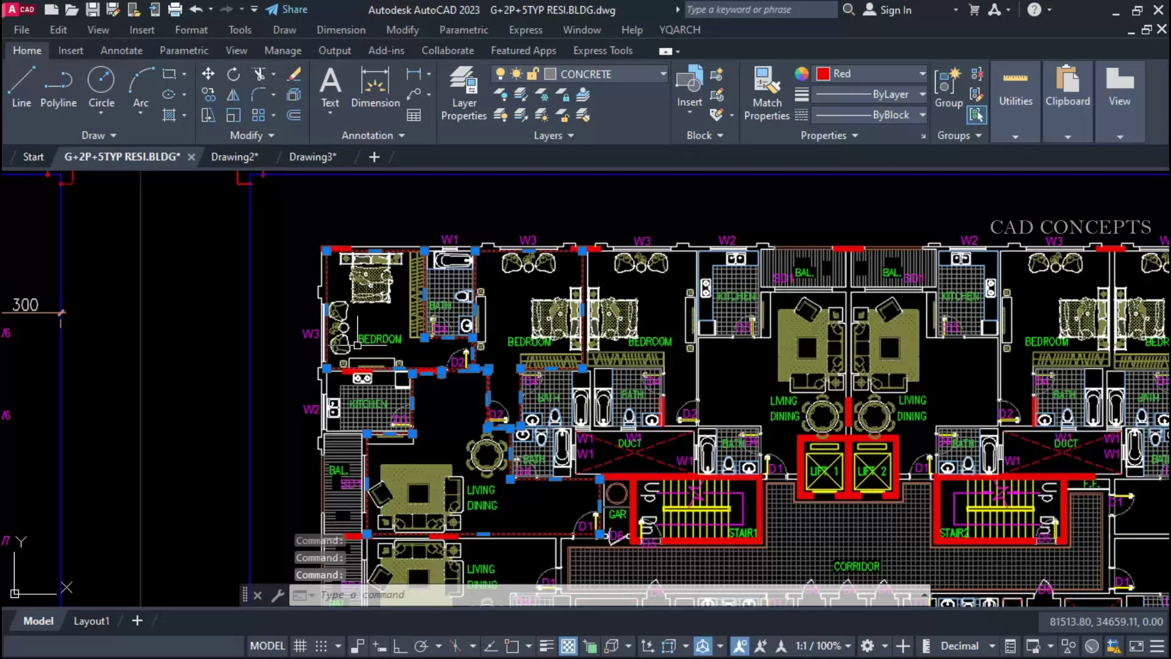
scroll(345, 282, up, 5)
text(f)
key(Return)
click(507, 202)
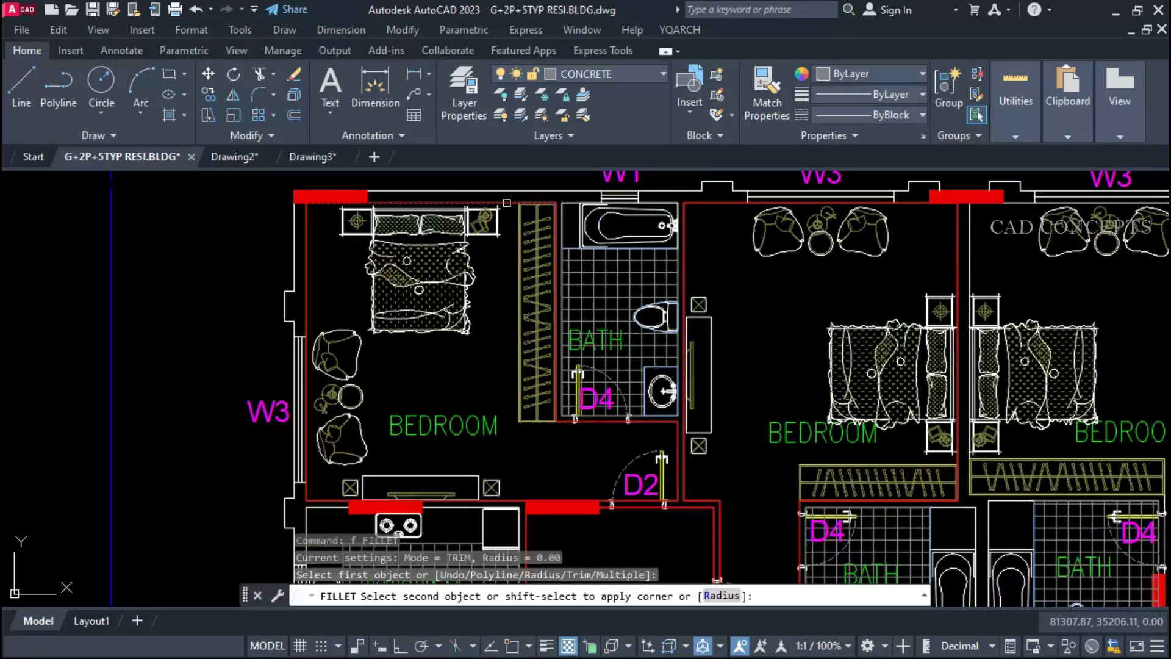
key(Escape)
click(505, 201)
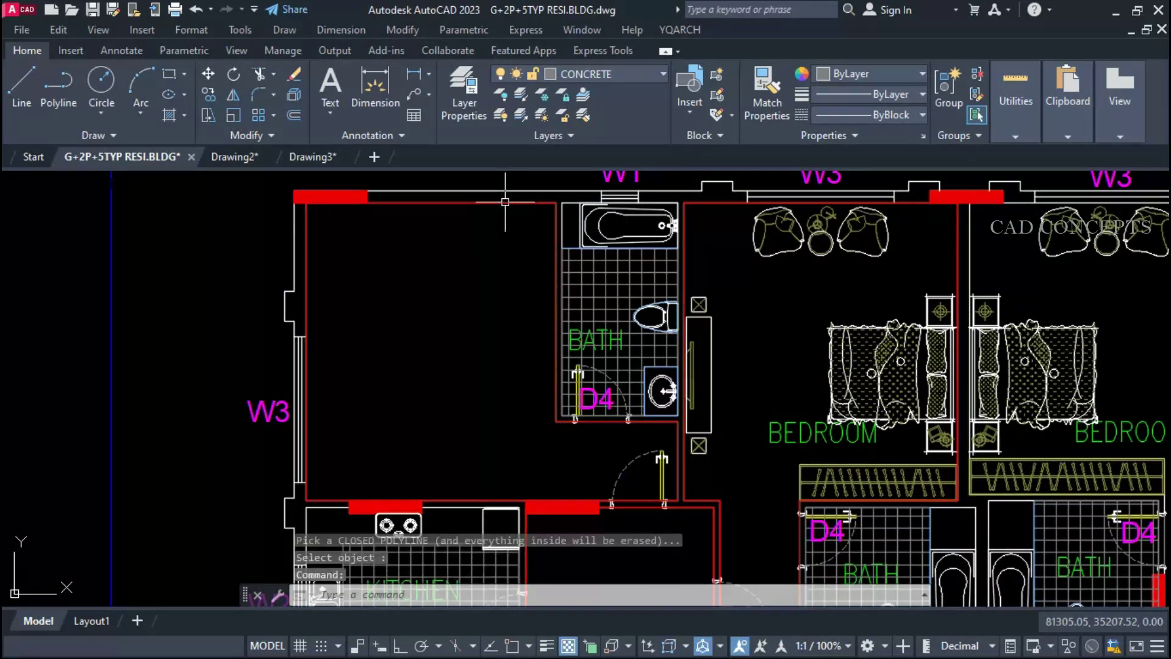
Clear the second bedroom and the living/dining room by picking their outlines.
middle_drag(582, 479, 322, 474)
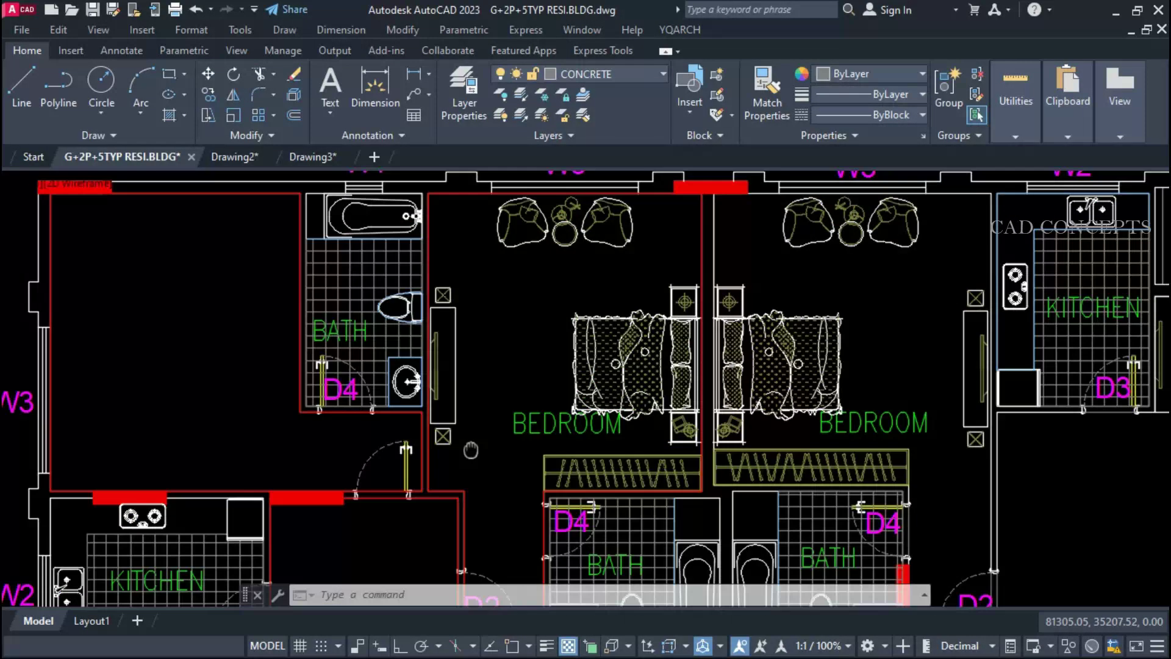
key(Return)
click(425, 305)
mouse_move(542, 425)
middle_down()
mouse_move(577, 374)
mouse_move(526, 321)
middle_up()
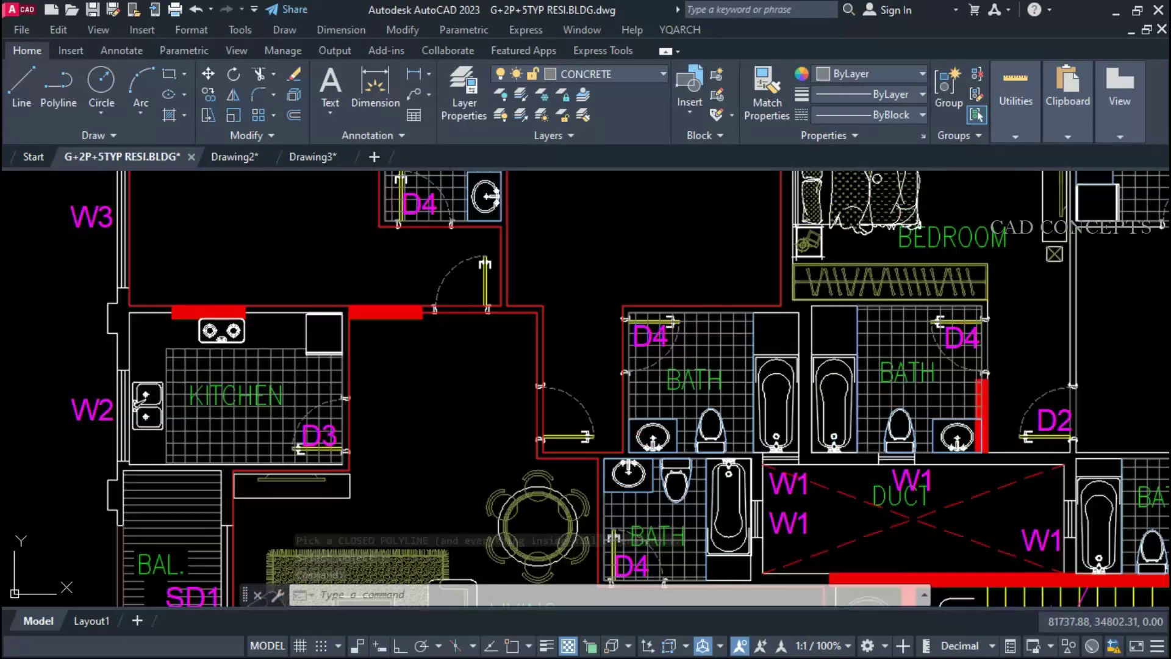
click(591, 297)
scroll(464, 427, down, 3)
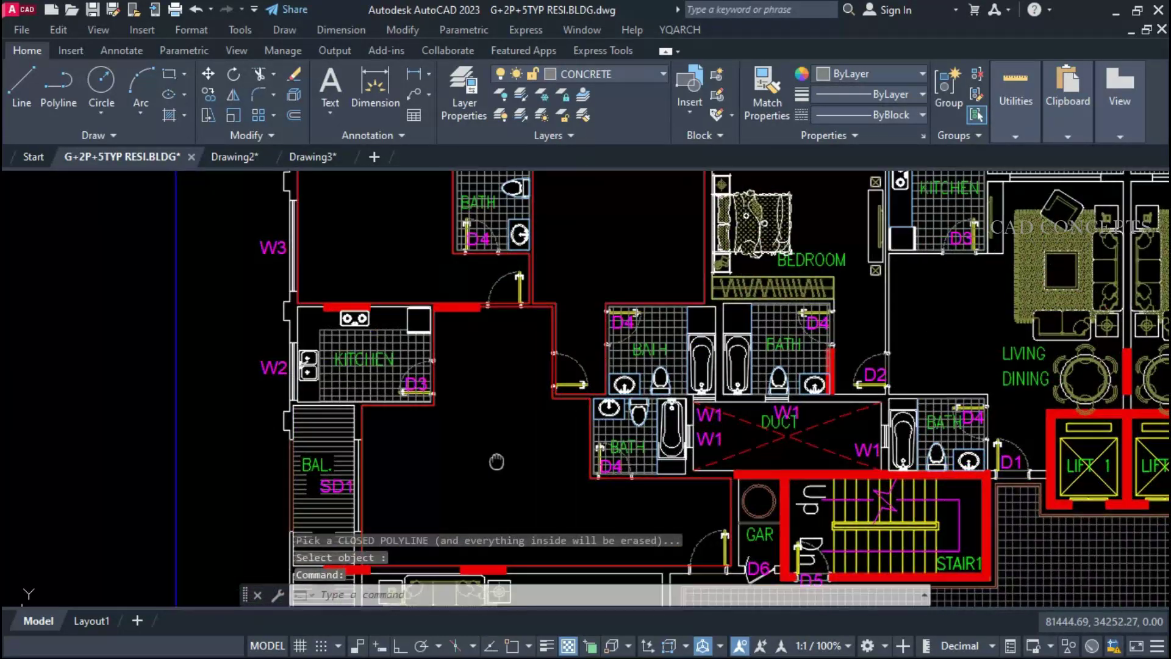
middle_drag(463, 427, 473, 472)
scroll(475, 473, up, 1)
Undo the last two erasures and regenerate the drawing.
key(ctrl+z)
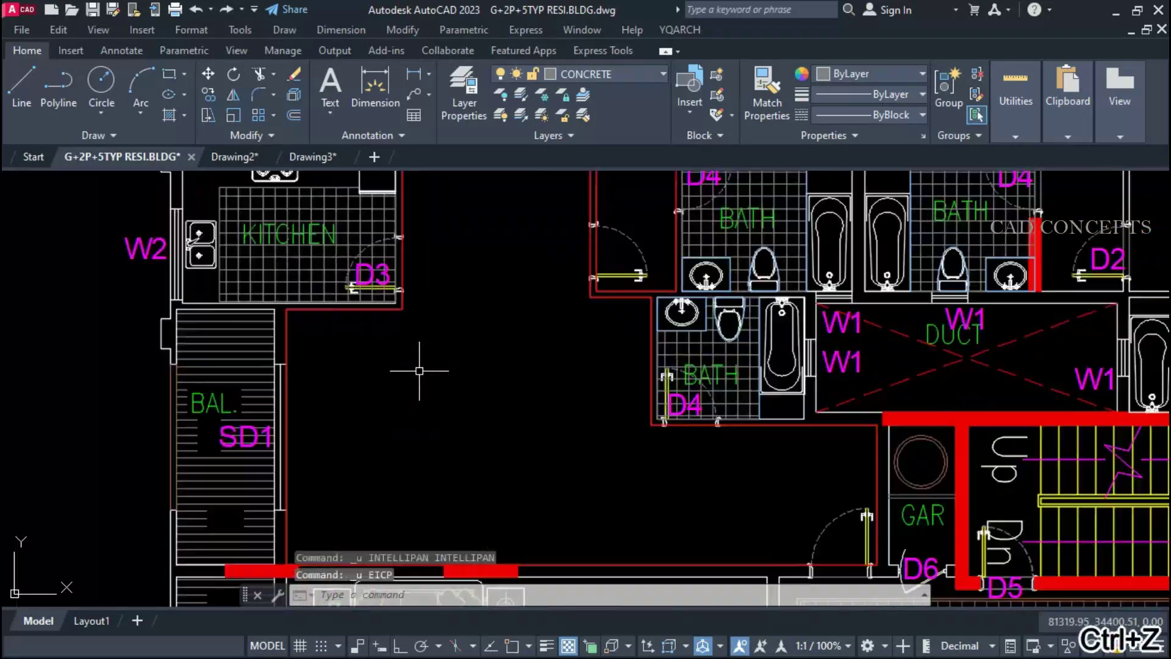
key(ctrl+z)
key(ctrl+z)
scroll(567, 308, down, 4)
text(re)
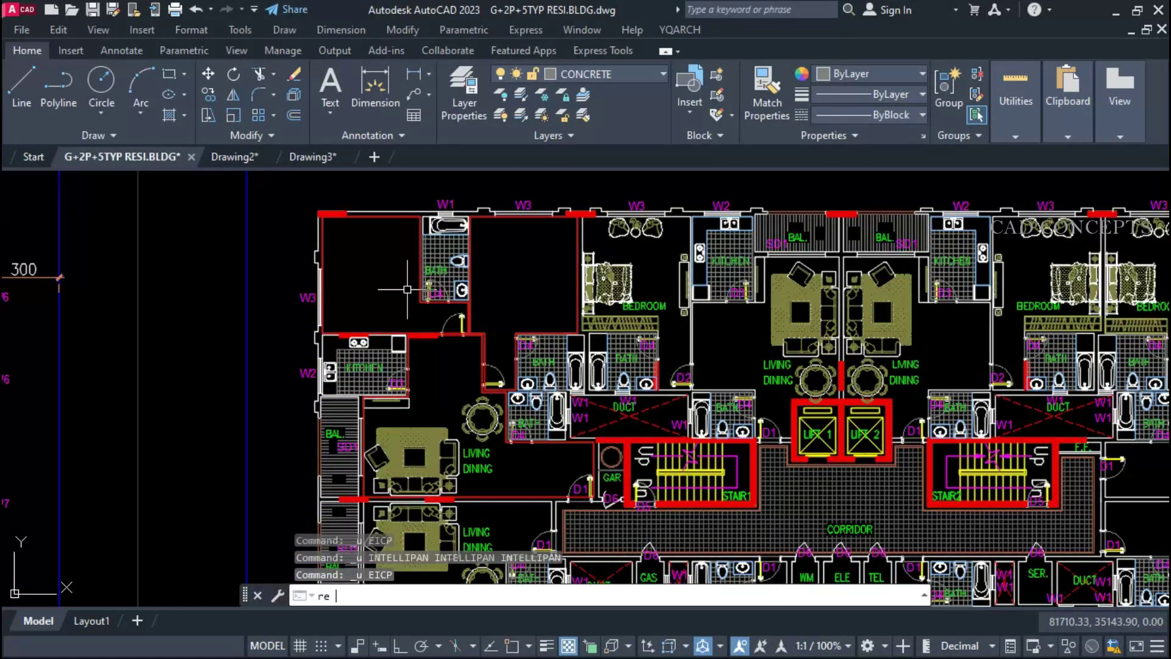
key(Return)
Start a fillet and pick the first wall.
scroll(470, 445, up, 2)
text(f)
key(Return)
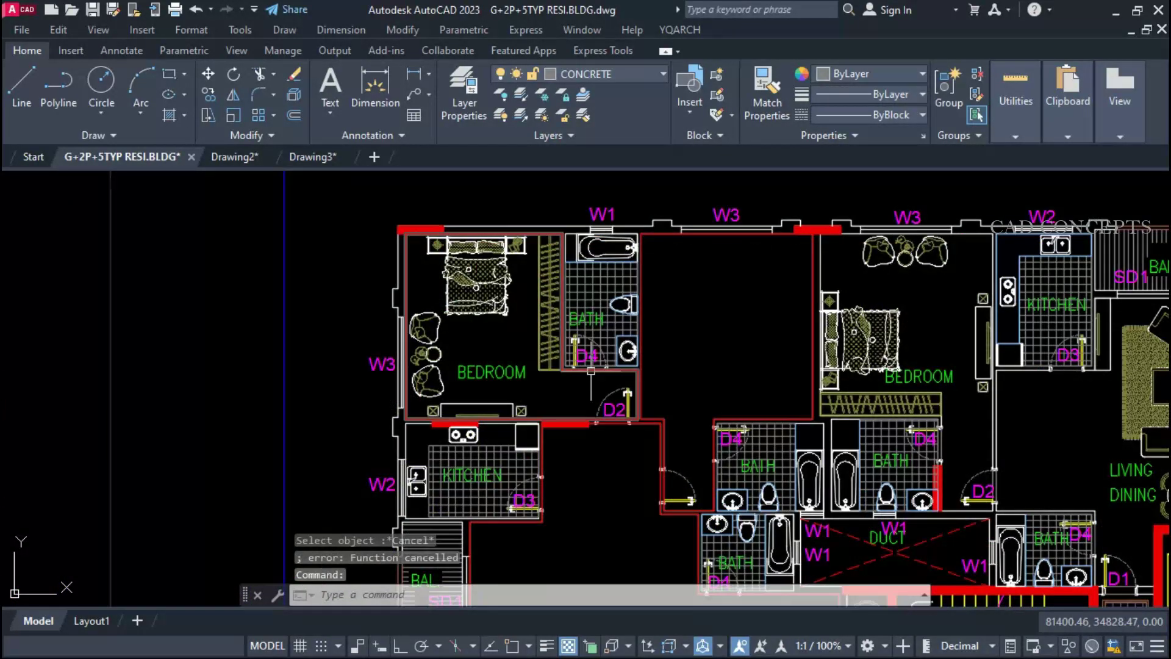
scroll(549, 274, up, 3)
click(564, 249)
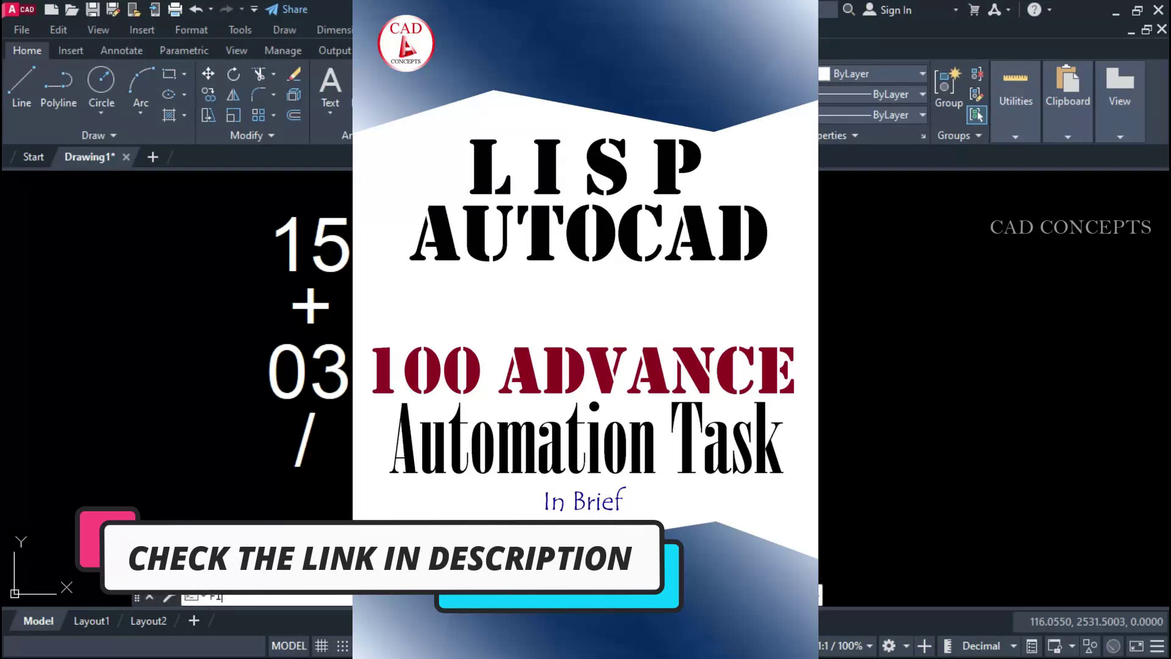
Change the middle number in the field-building routine and regenerate the drawing.
text(field)
click(245, 432)
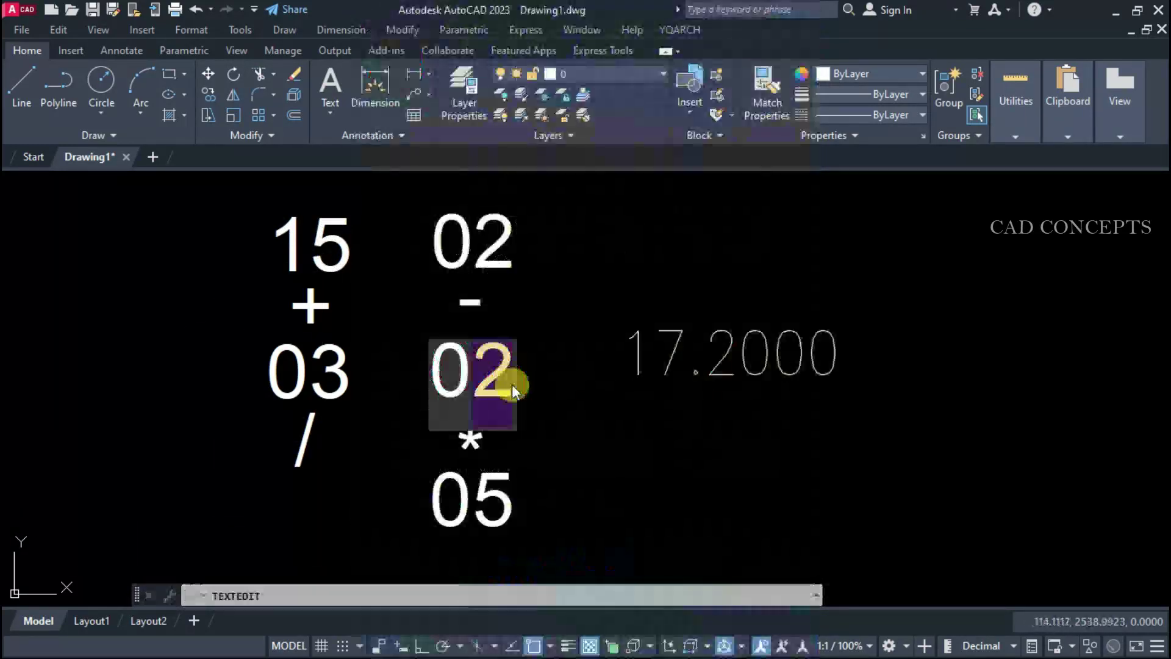
text(4)
click(569, 405)
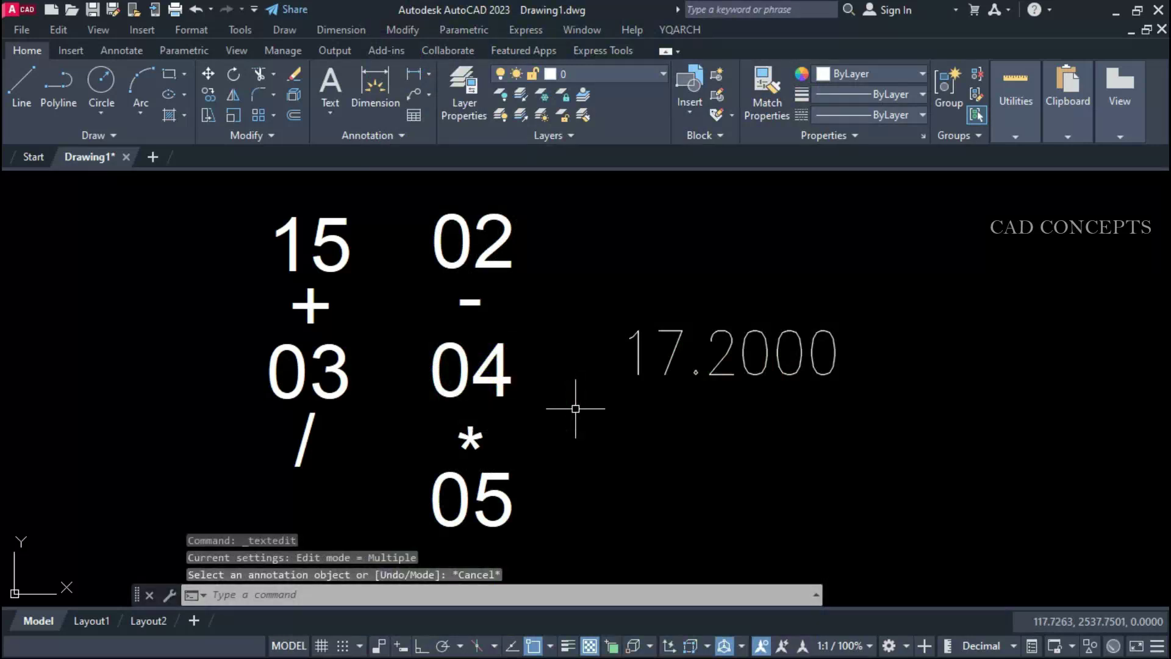
key(Escape)
text(re)
key(Return)
Edit the top 02 to 11 and the 03 to 13, then regenerate.
double_click(486, 271)
text(11)
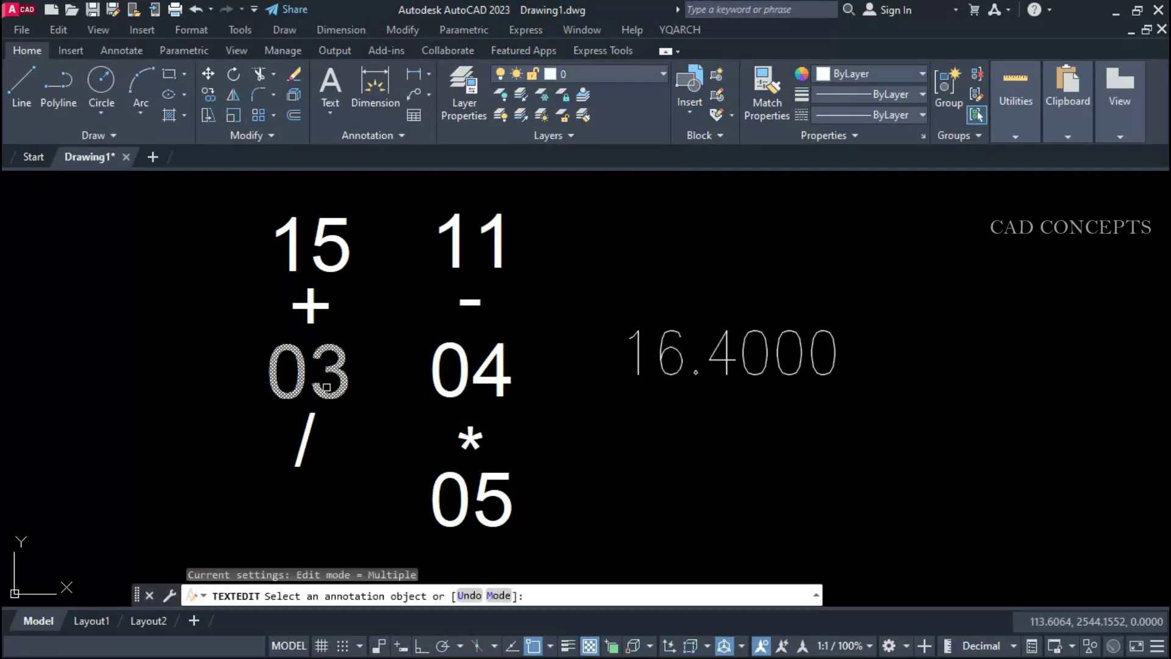
click(314, 375)
text(13)
key(Escape)
text(re)
key(Return)
Change the bottom 05 to 45 and the 15 to 55.
double_click(471, 495)
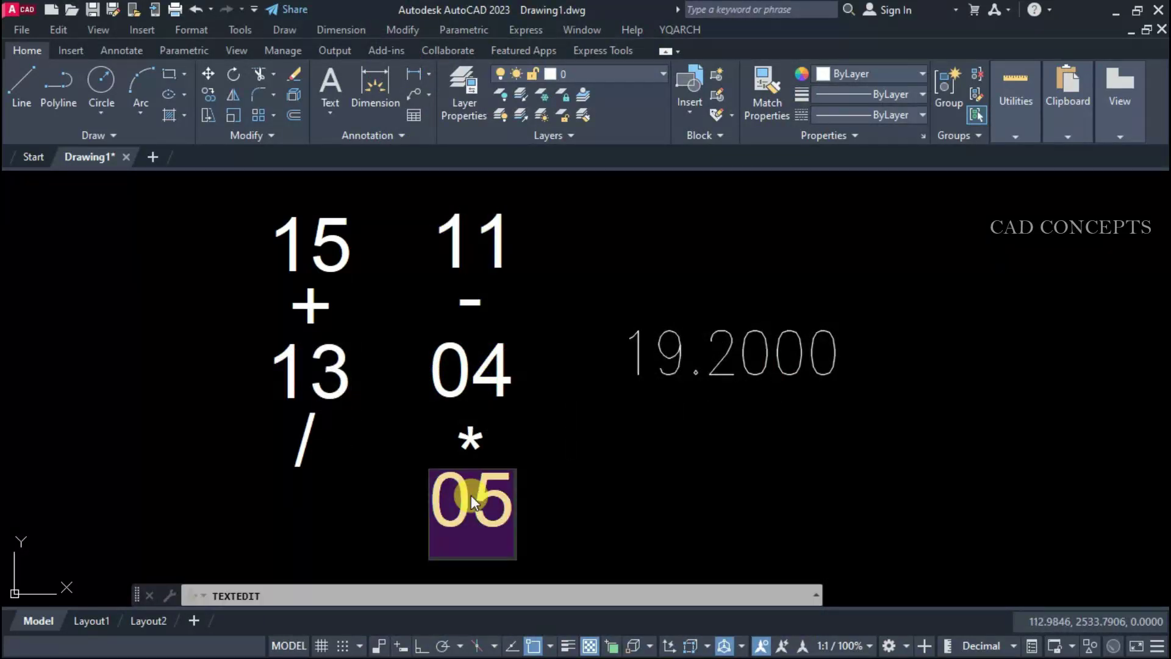
text(45)
click(380, 505)
click(335, 278)
text(55)
key(Escape)
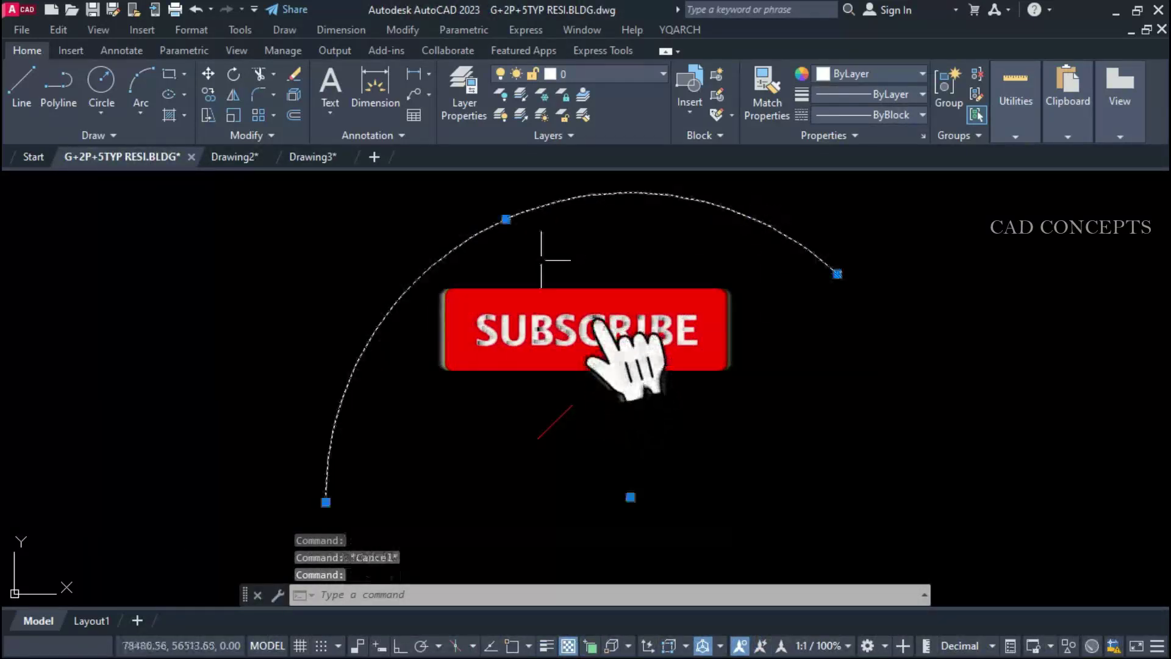
Convert the arc into short straight segments with ARC2SEG, removing the original arc.
click(505, 219)
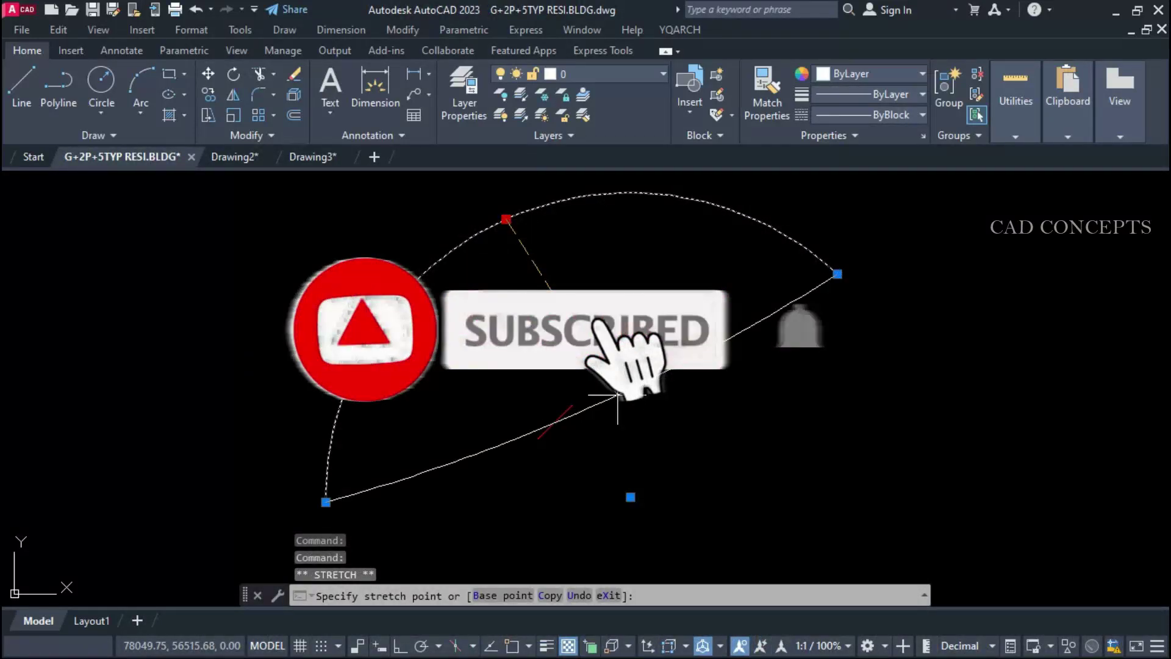
key(Escape)
key(Escape)
text(arc2seg)
key(Return)
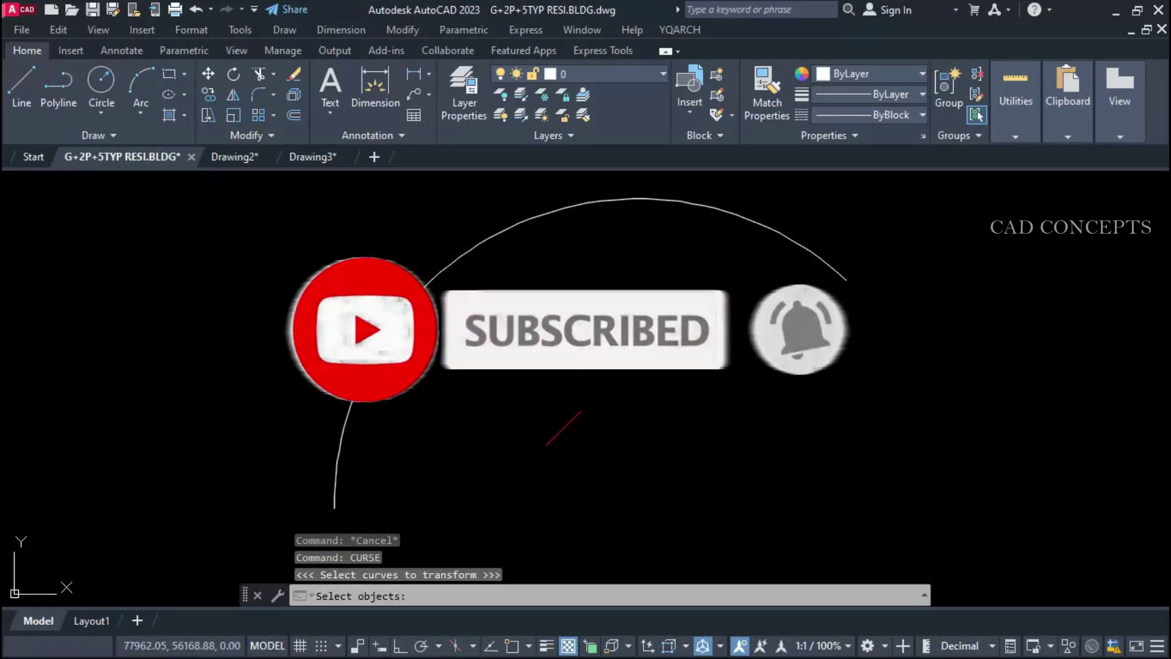
click(430, 279)
key(Return)
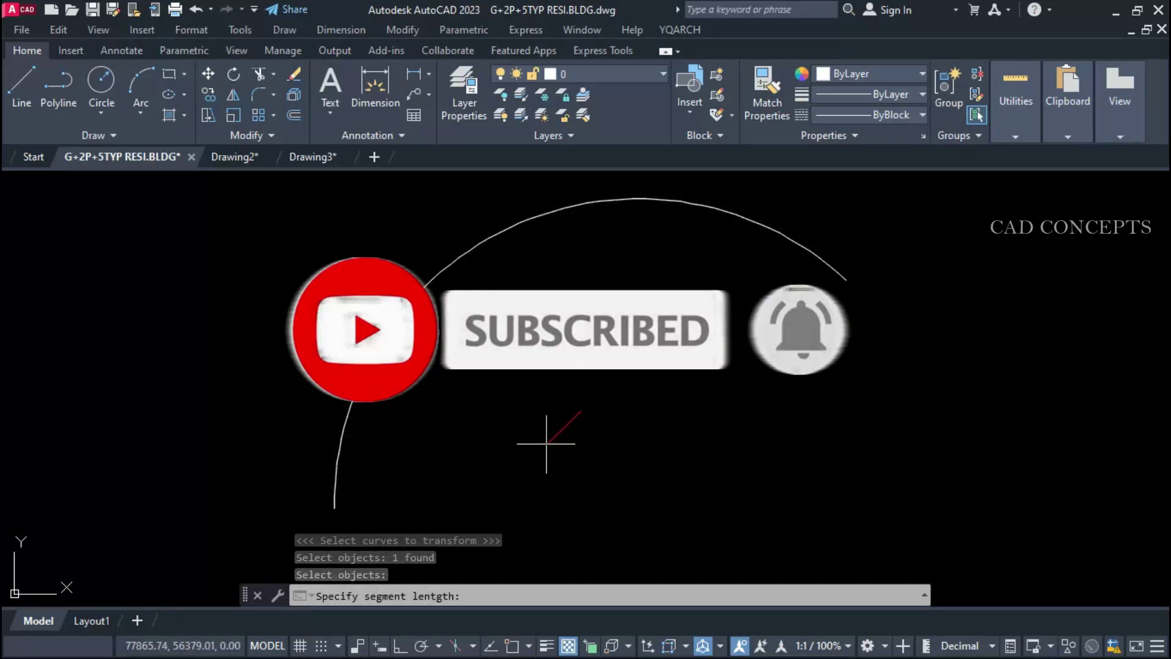
click(547, 445)
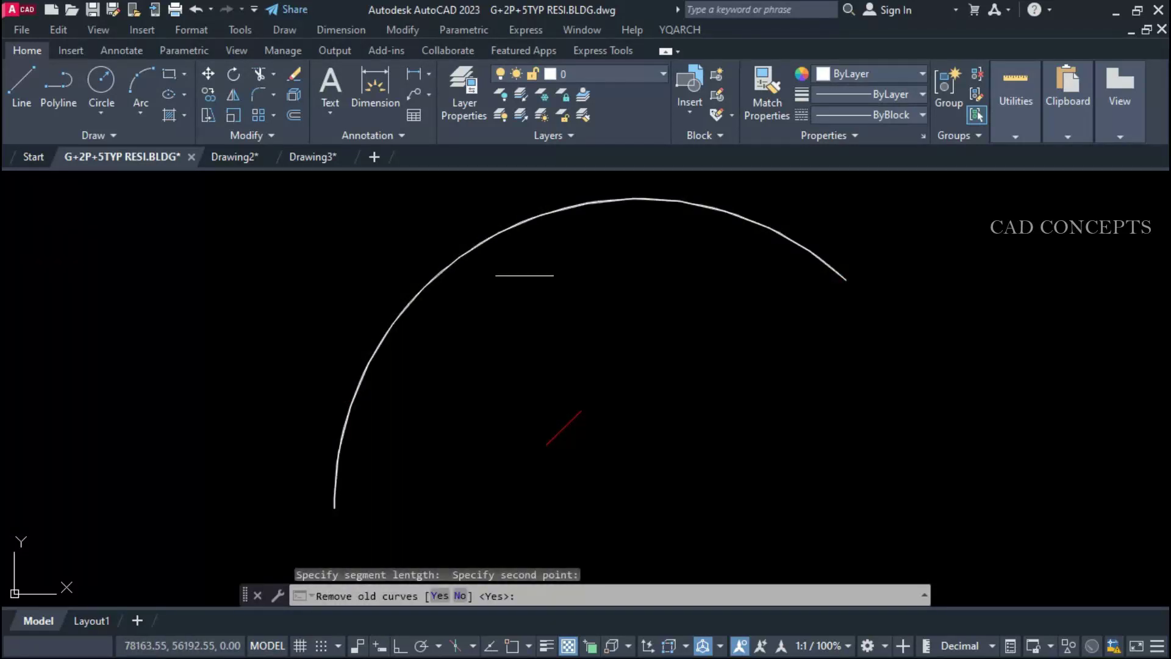
click(439, 596)
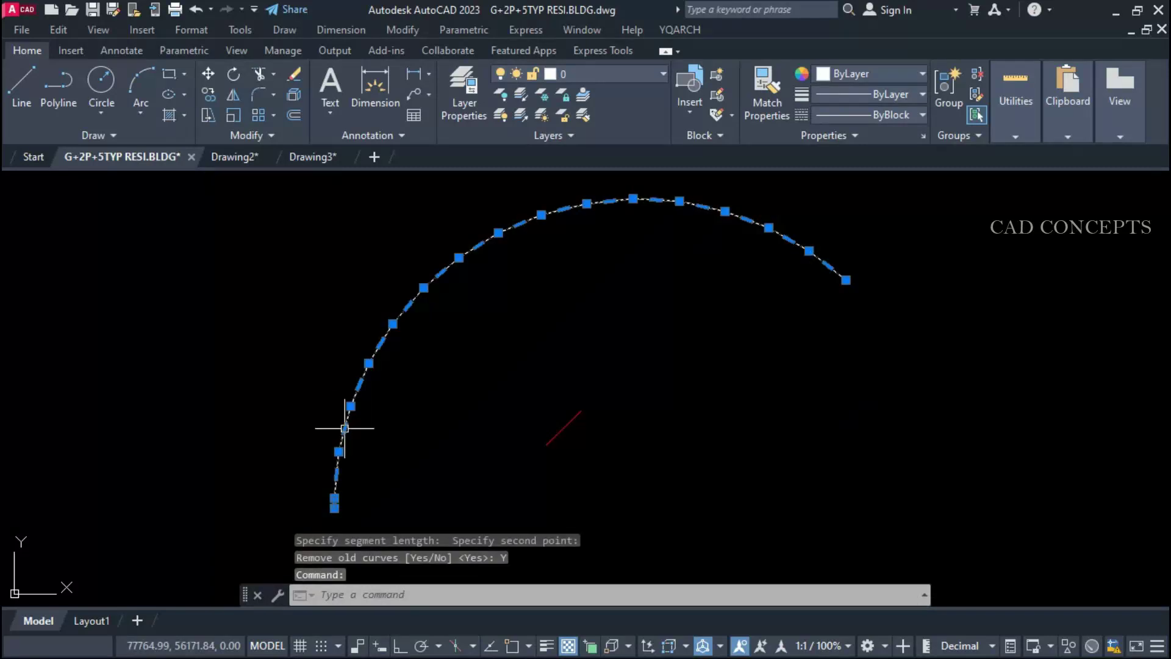
Select pieces of the segmented arc to check them, then clear the selection.
click(345, 429)
key(Escape)
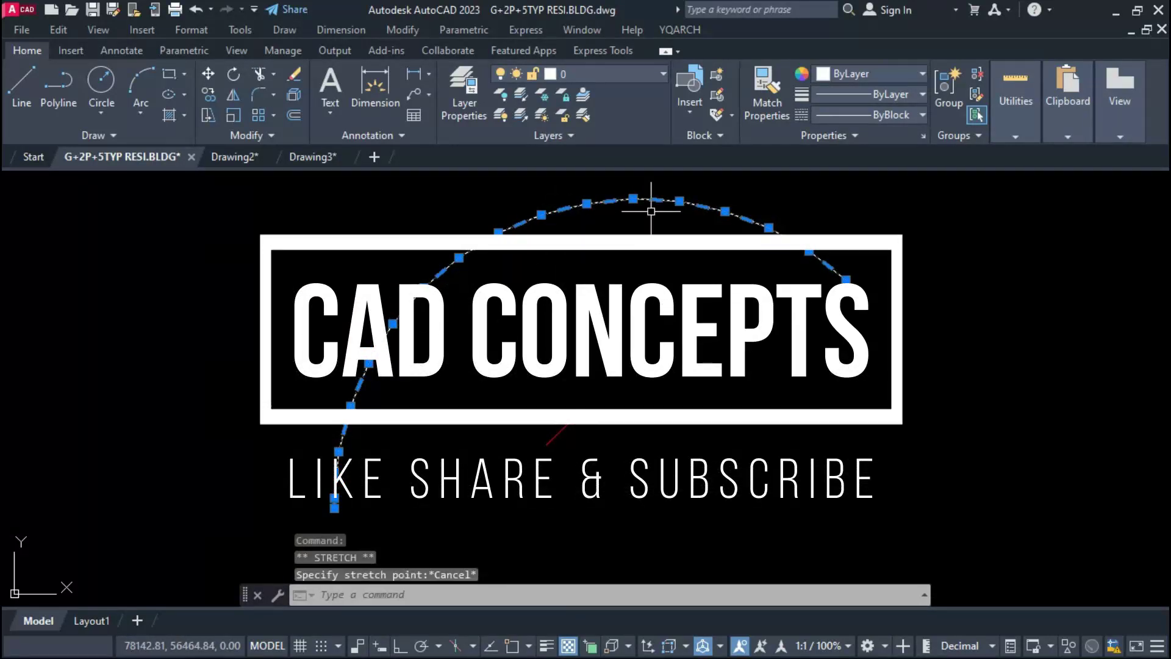
click(678, 201)
key(Escape)
click(334, 506)
key(Escape)
key(Escape)
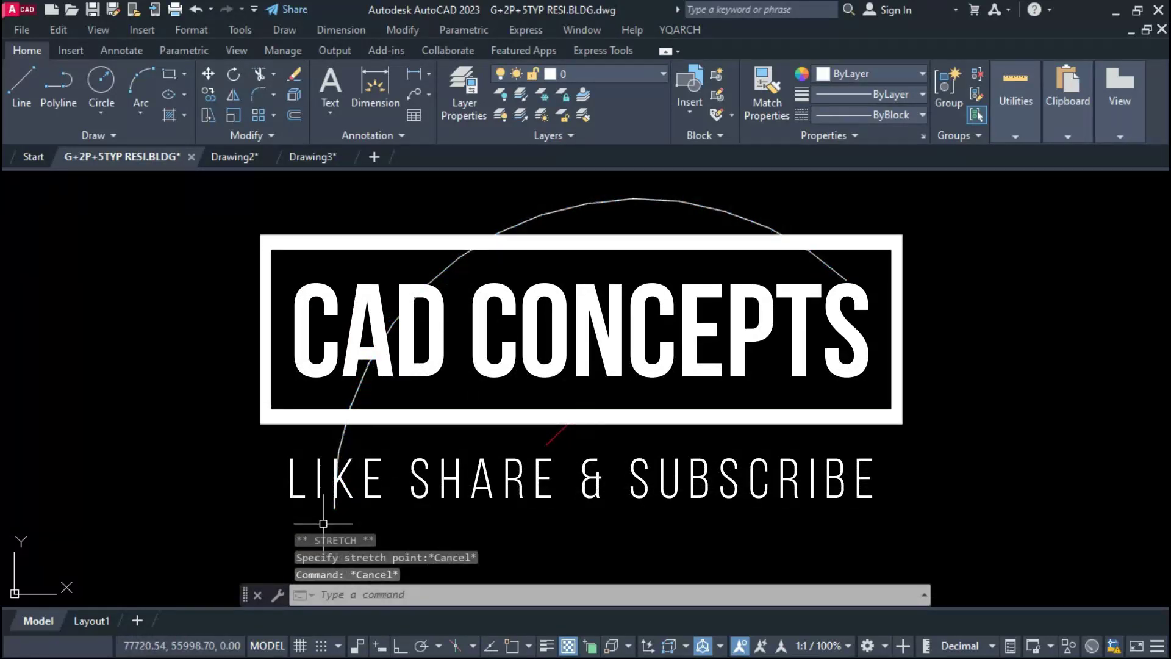